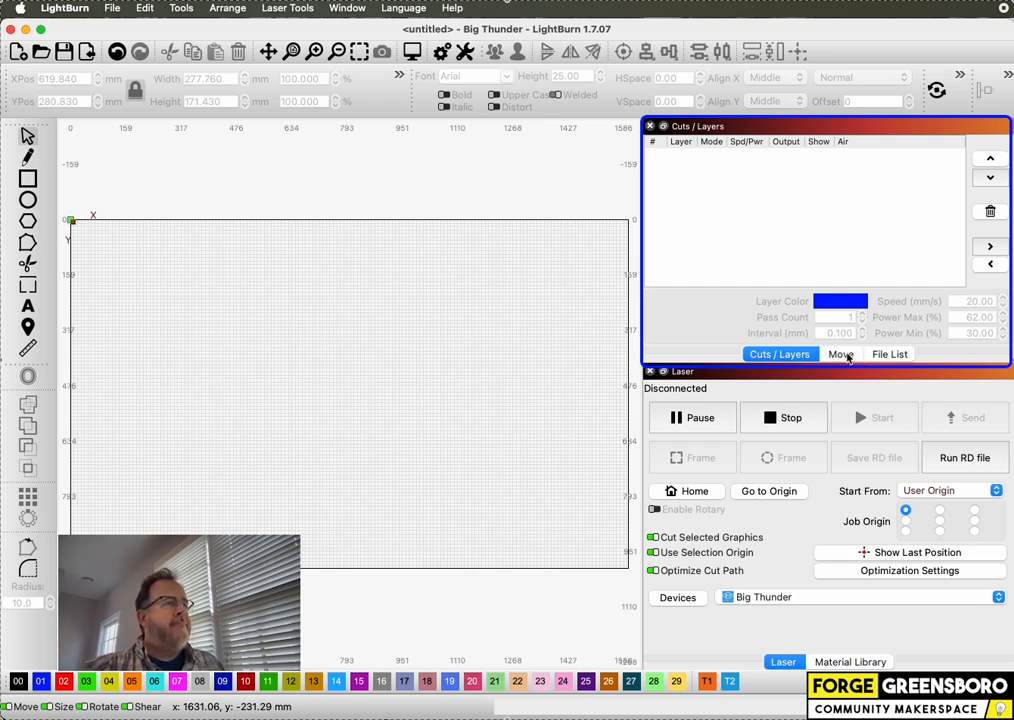
Step: Review the Move controls and the File List, and return to the Cuts / Layers list
{"action": "left_click", "coordinate": [840, 354]}
{"action": "left_click", "coordinate": [891, 355]}
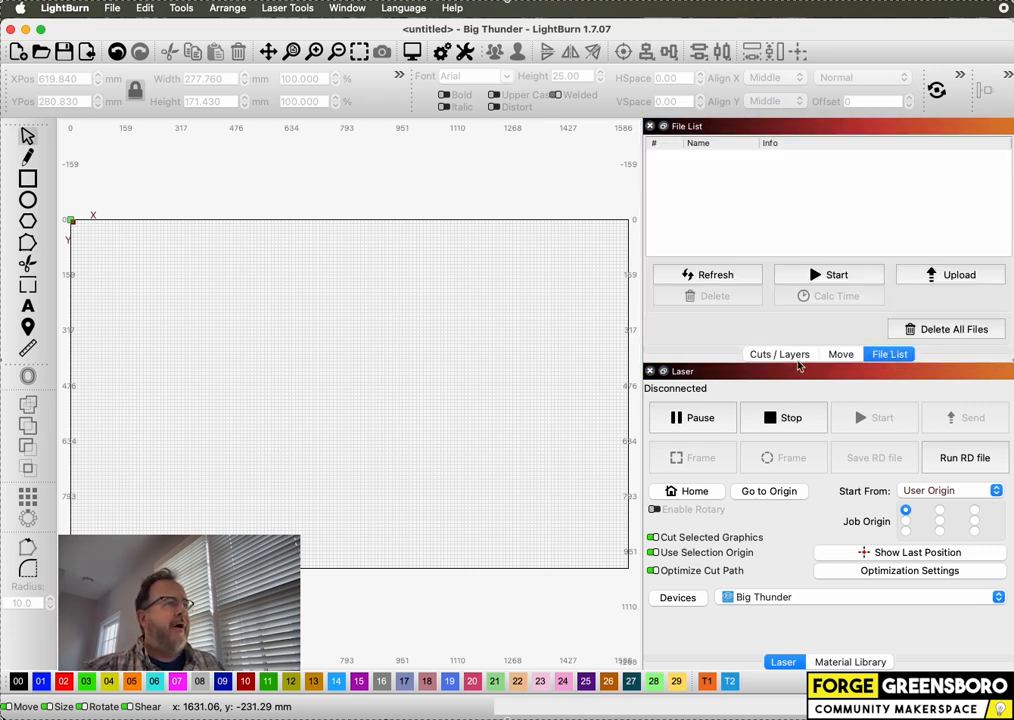
{"action": "left_click", "coordinate": [768, 355]}
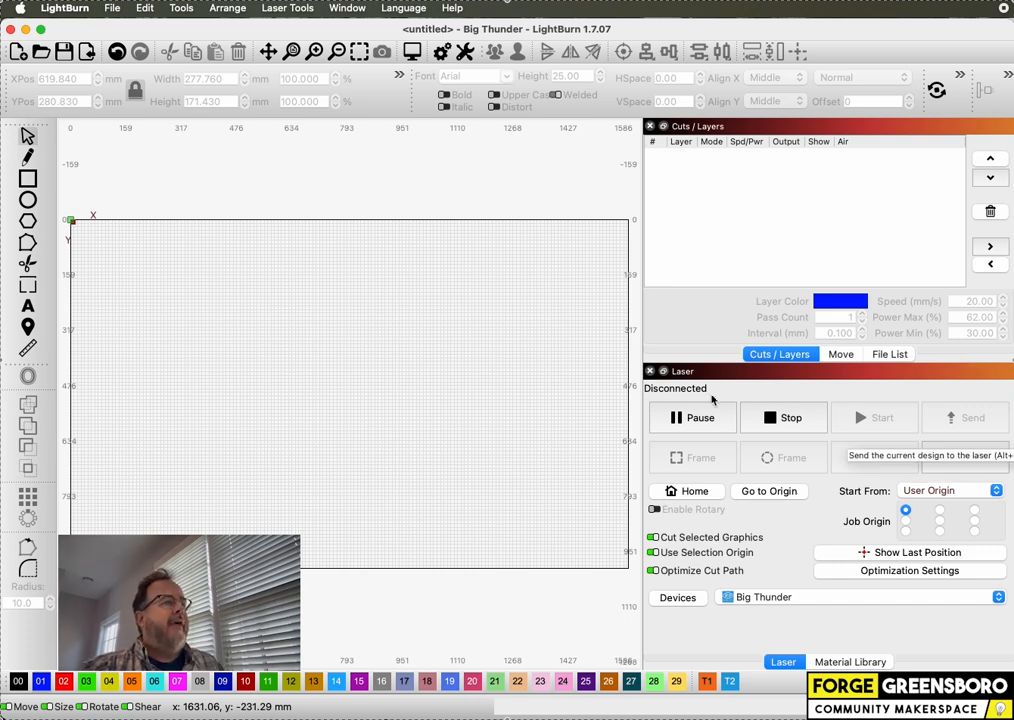
{"action": "left_click_drag", "start_coordinate": [695, 374], "coordinate": [768, 600]}
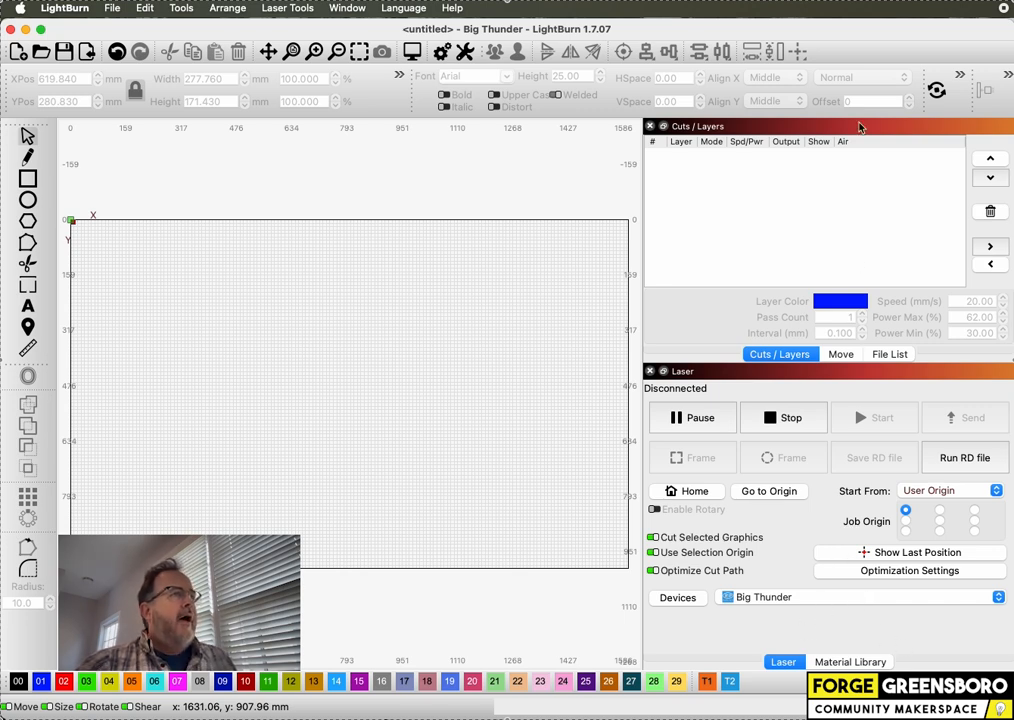
Step: Undock the Cuts / Layers window, move it around the workspace, and reset the windows to the default layout
{"action": "left_click_drag", "start_coordinate": [860, 132], "coordinate": [220, 344]}
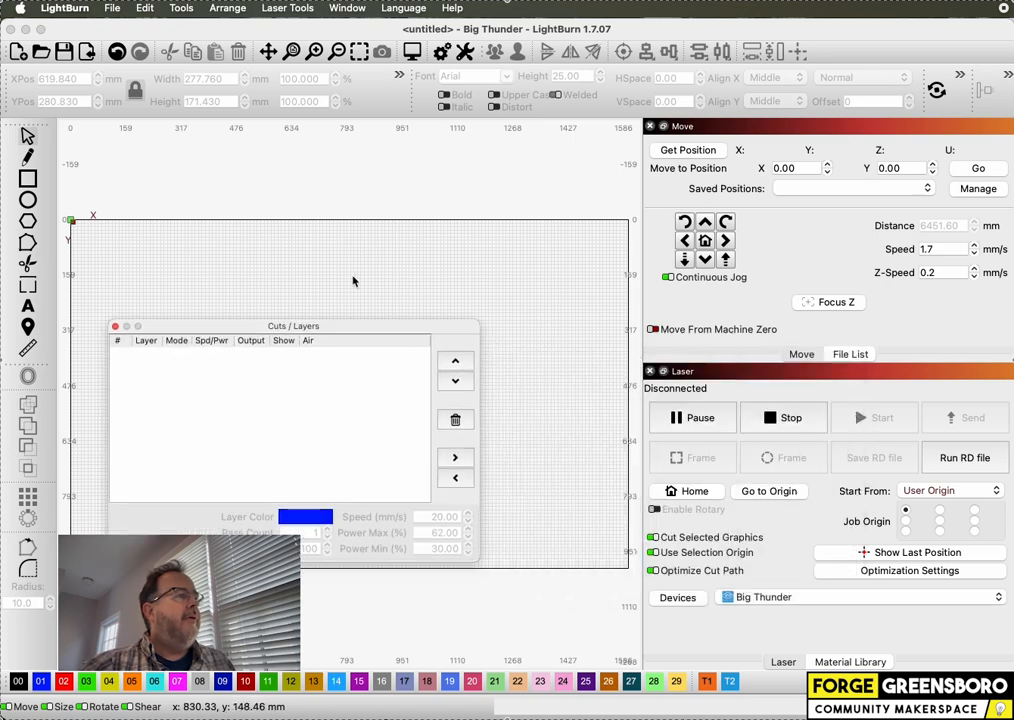
{"action": "left_click_drag", "start_coordinate": [308, 326], "coordinate": [843, 144]}
{"action": "left_click", "coordinate": [712, 127]}
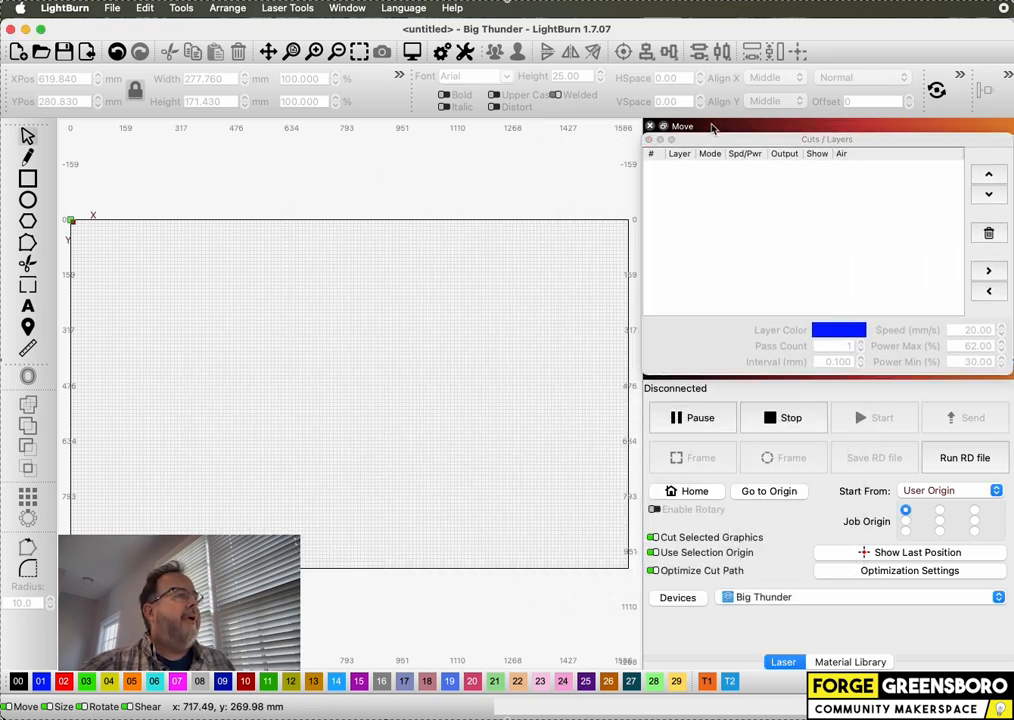
{"action": "left_click_drag", "start_coordinate": [712, 127], "coordinate": [647, 331]}
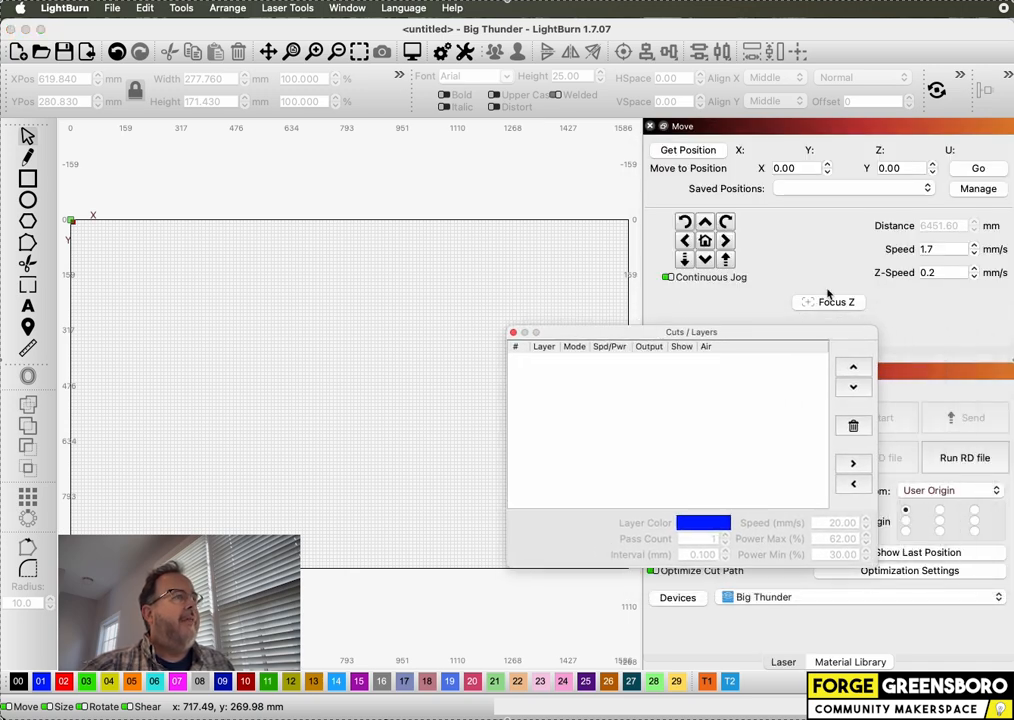
{"action": "left_click", "coordinate": [347, 8]}
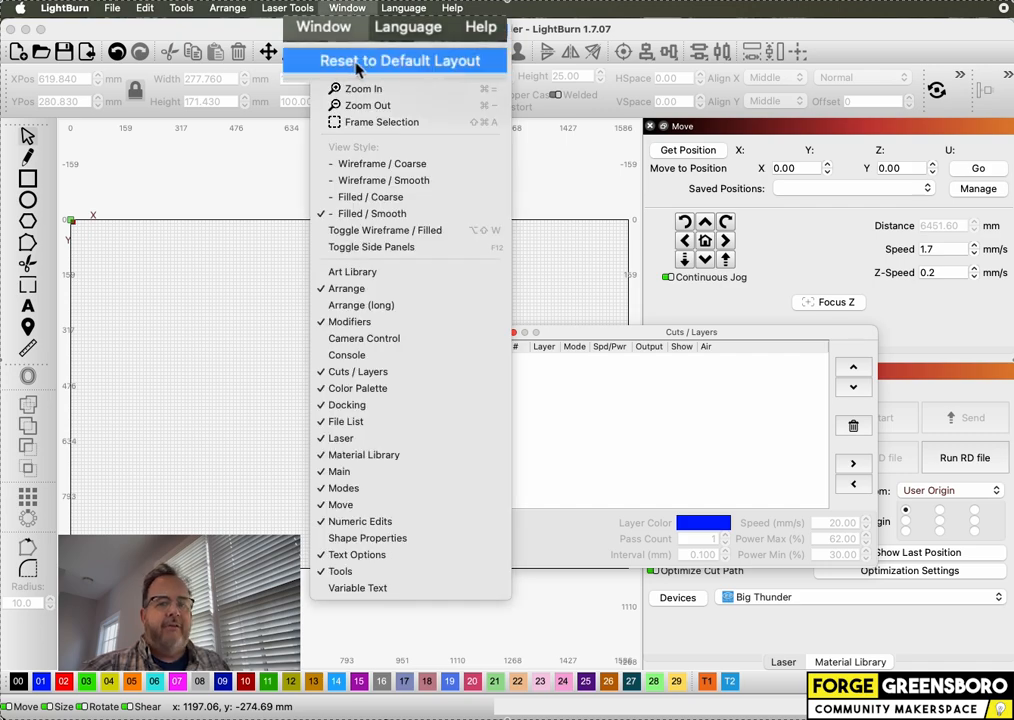
{"action": "left_click", "coordinate": [358, 68]}
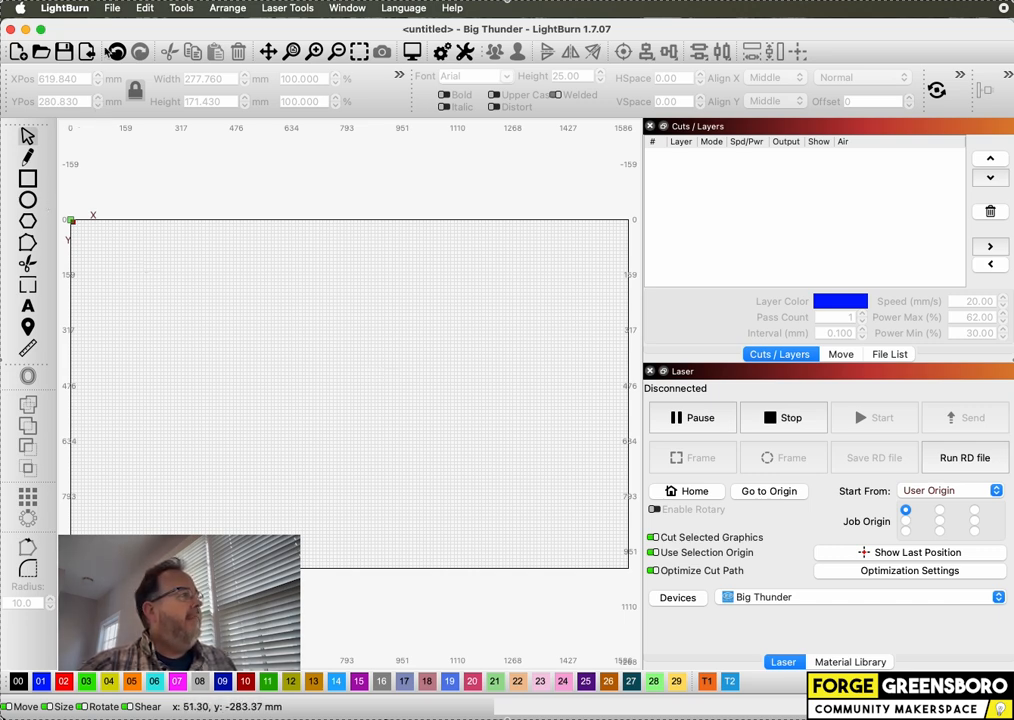
Step: Import the image Updated Forge Logo.jpg from the Forge folder into the project
{"action": "left_click", "coordinate": [113, 10]}
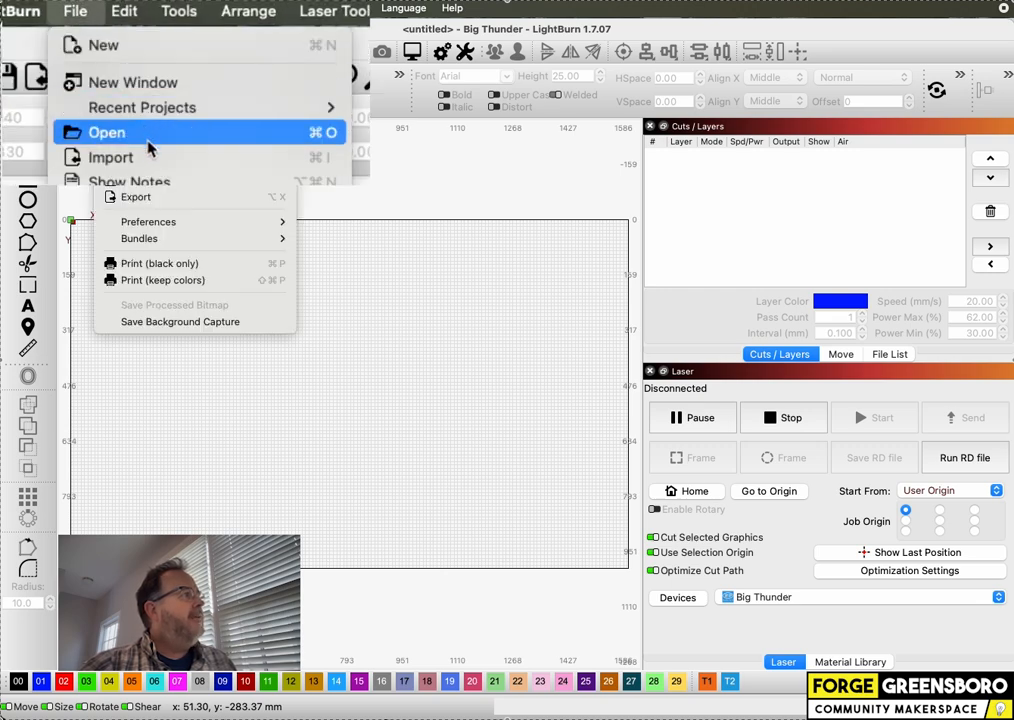
{"action": "left_click", "coordinate": [165, 104]}
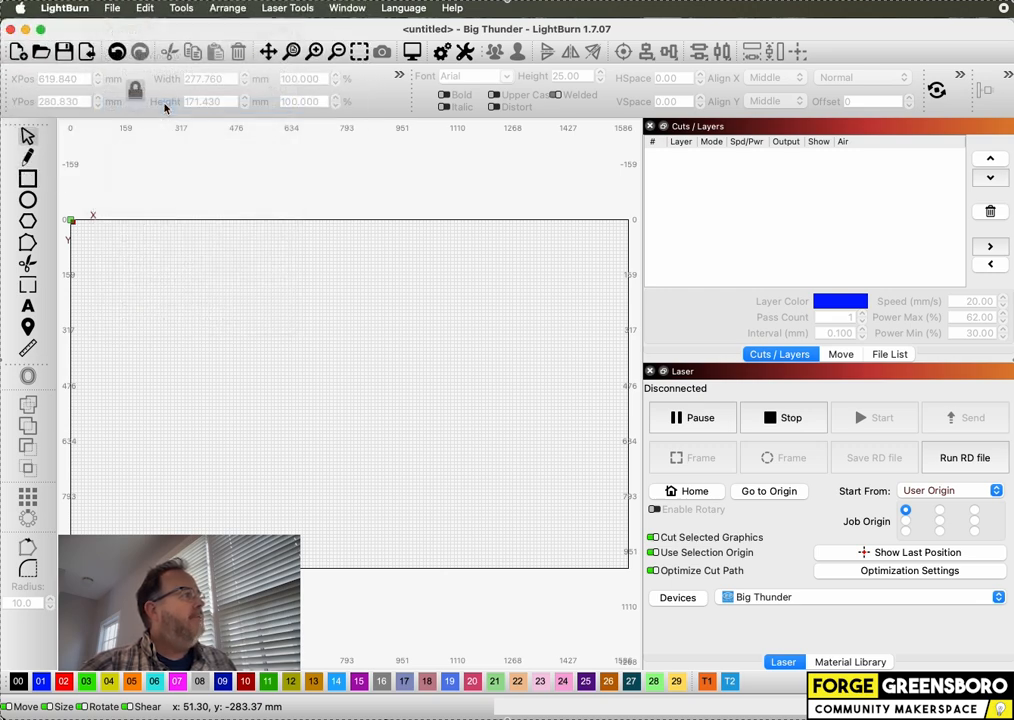
{"action": "left_click", "coordinate": [466, 324]}
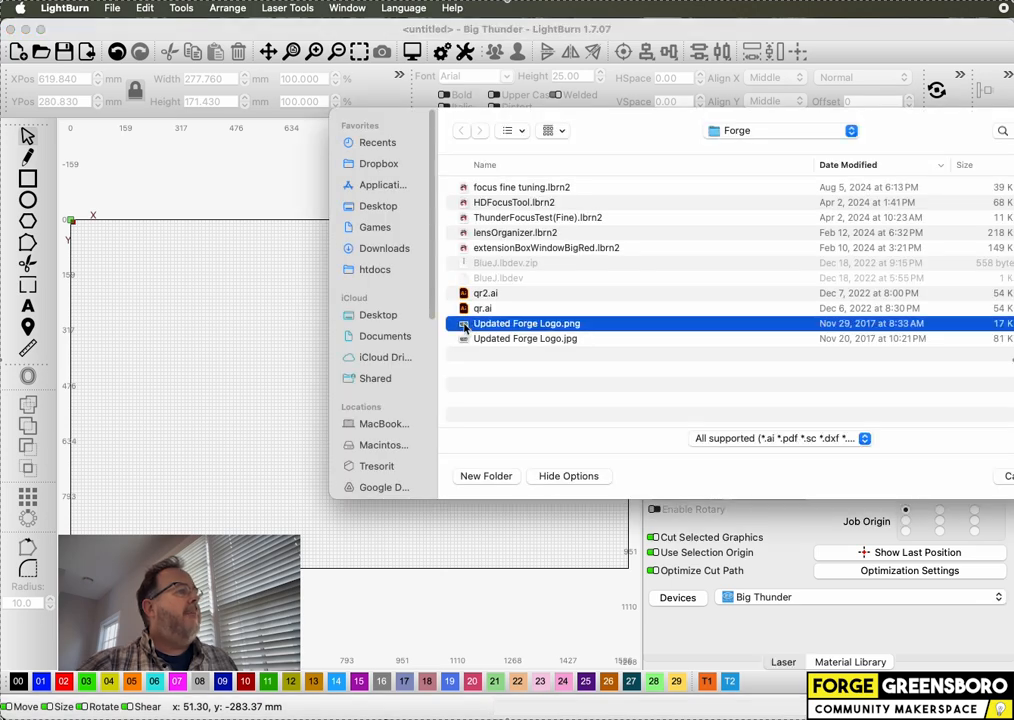
{"action": "left_click", "coordinate": [465, 340]}
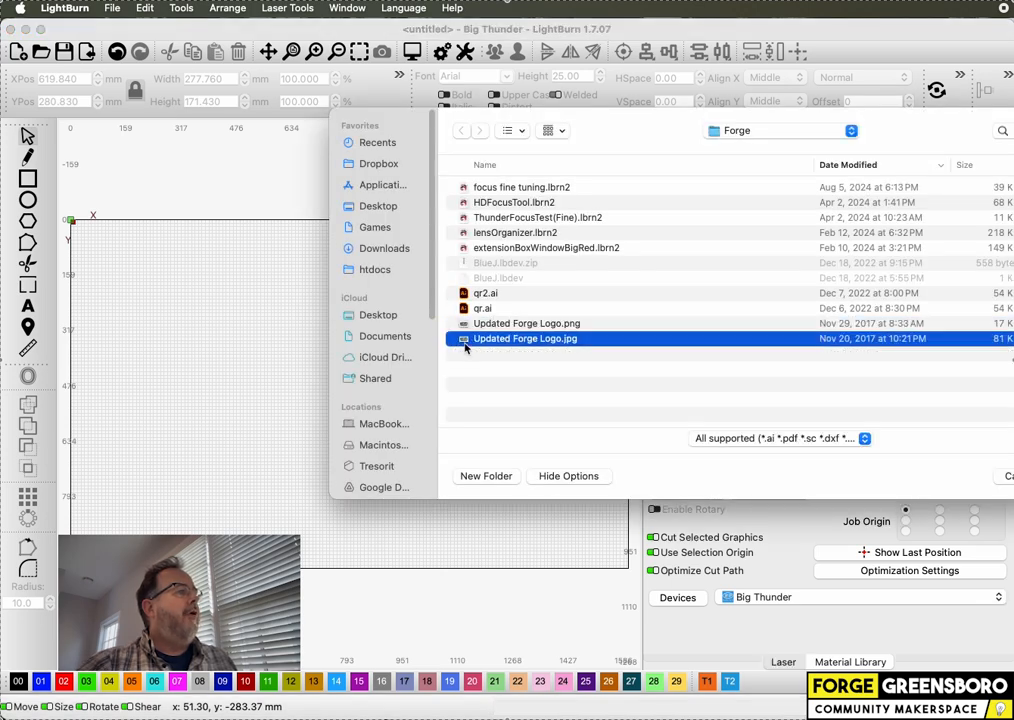
{"action": "key", "text": "Up"}
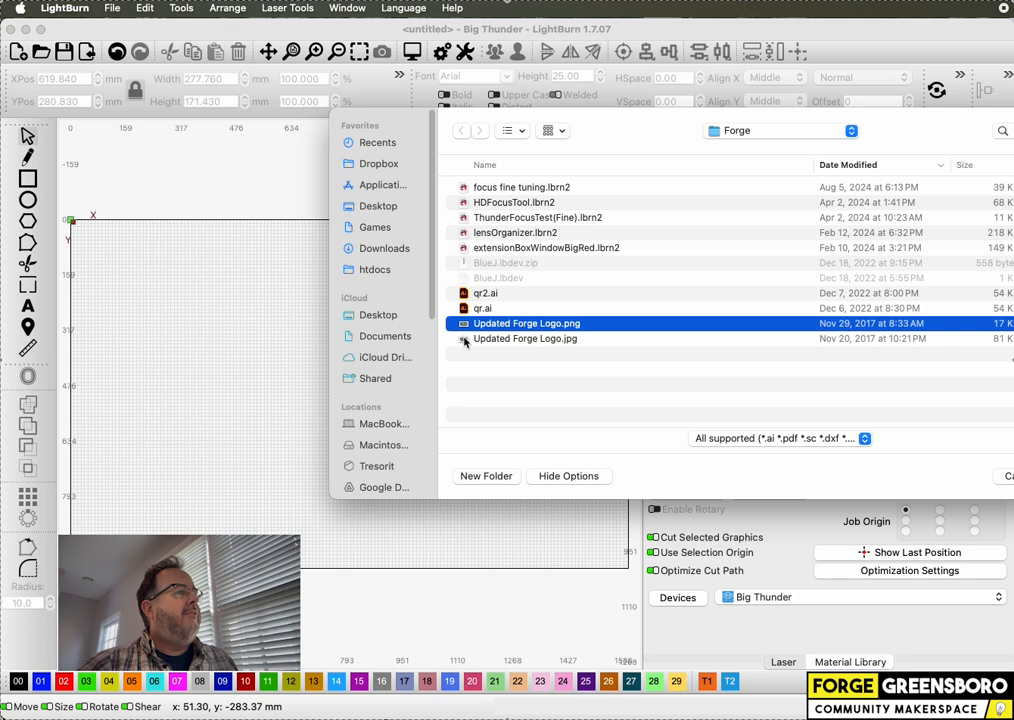
{"action": "left_click", "coordinate": [465, 341]}
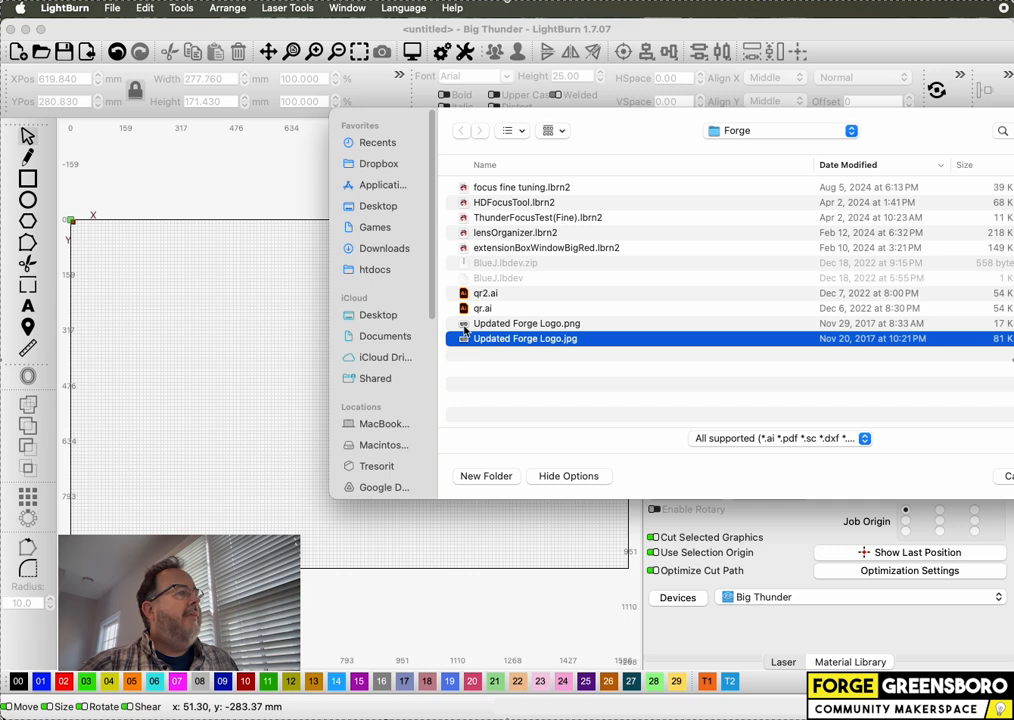
{"action": "double_click", "coordinate": [465, 339]}
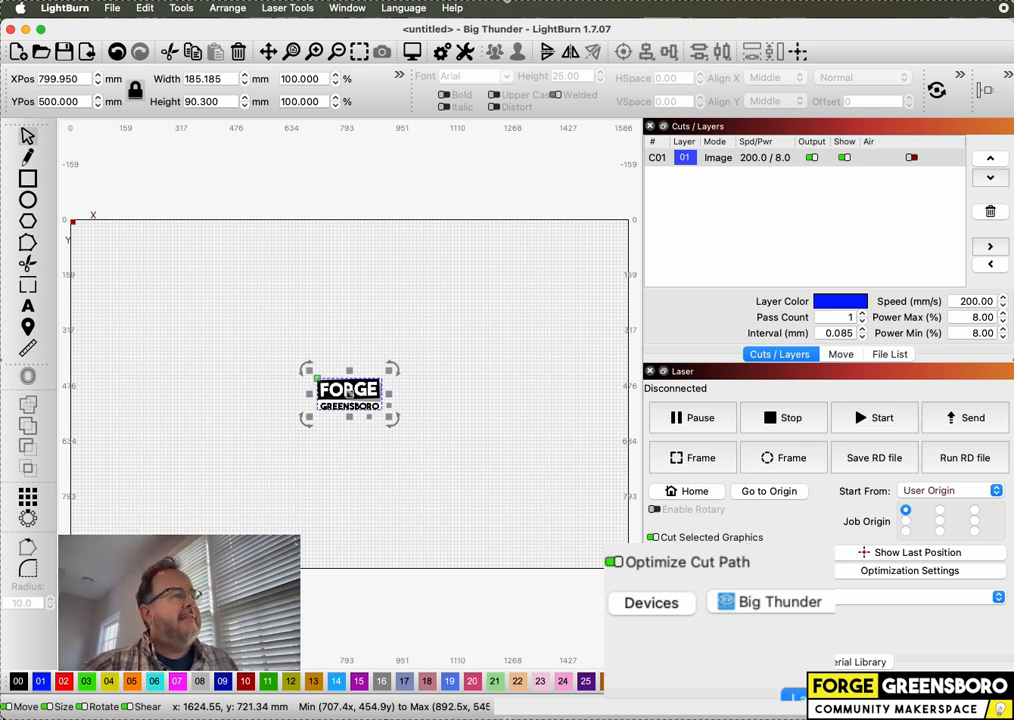
Step: Switch the target laser to BlueJ and move the logo onto its work area at about X 9.6 in, Y 5.7 in
{"action": "left_click", "coordinate": [826, 597]}
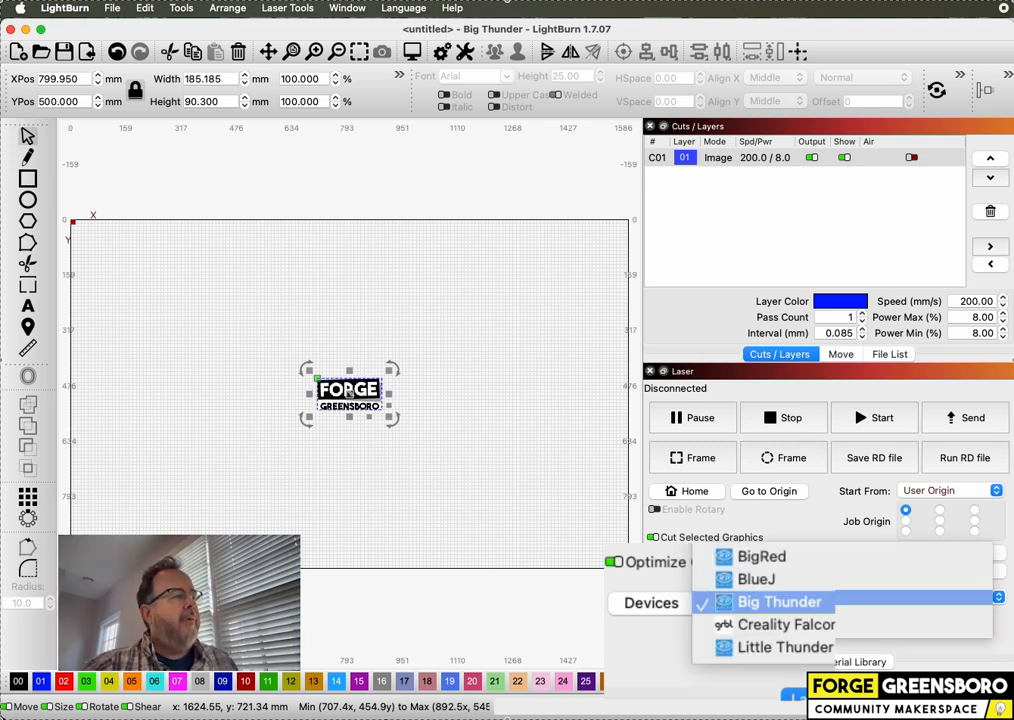
{"action": "left_click", "coordinate": [782, 580]}
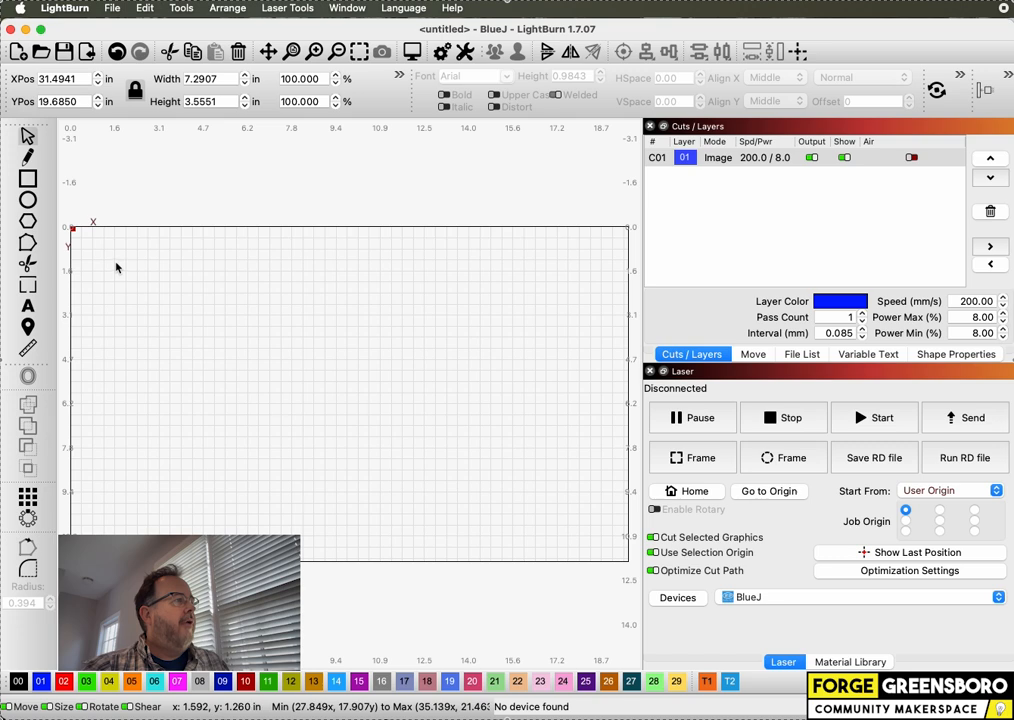
{"action": "scroll", "coordinate": [115, 267], "scroll_direction": "down", "scroll_amount": 2}
{"action": "scroll", "coordinate": [115, 267], "scroll_direction": "down", "scroll_amount": 3}
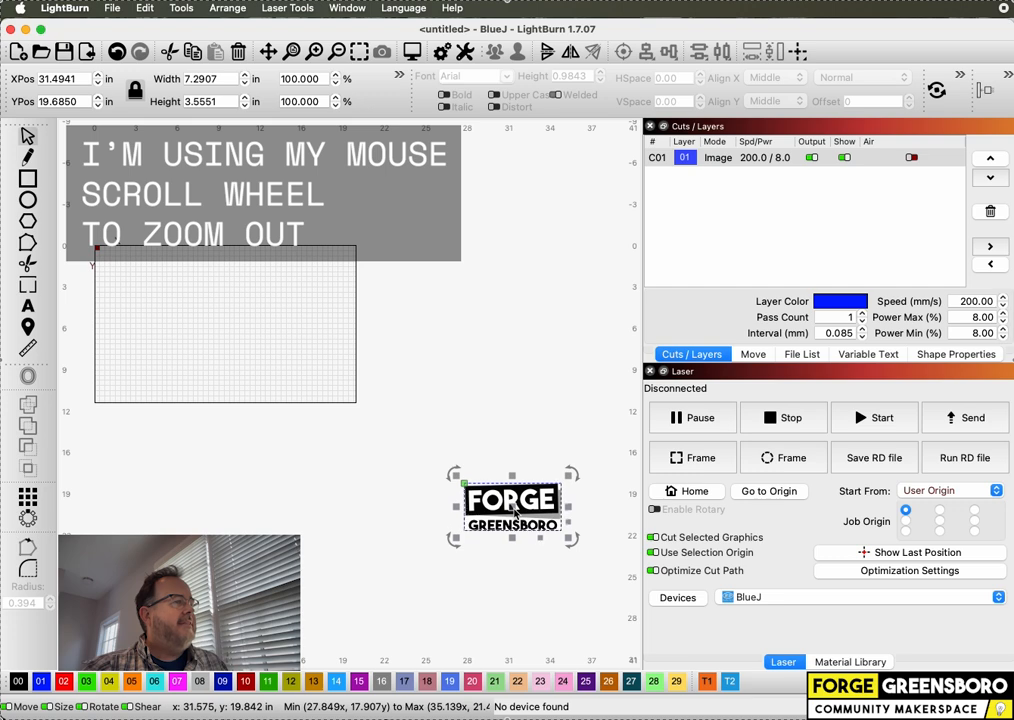
{"action": "left_click", "coordinate": [513, 508]}
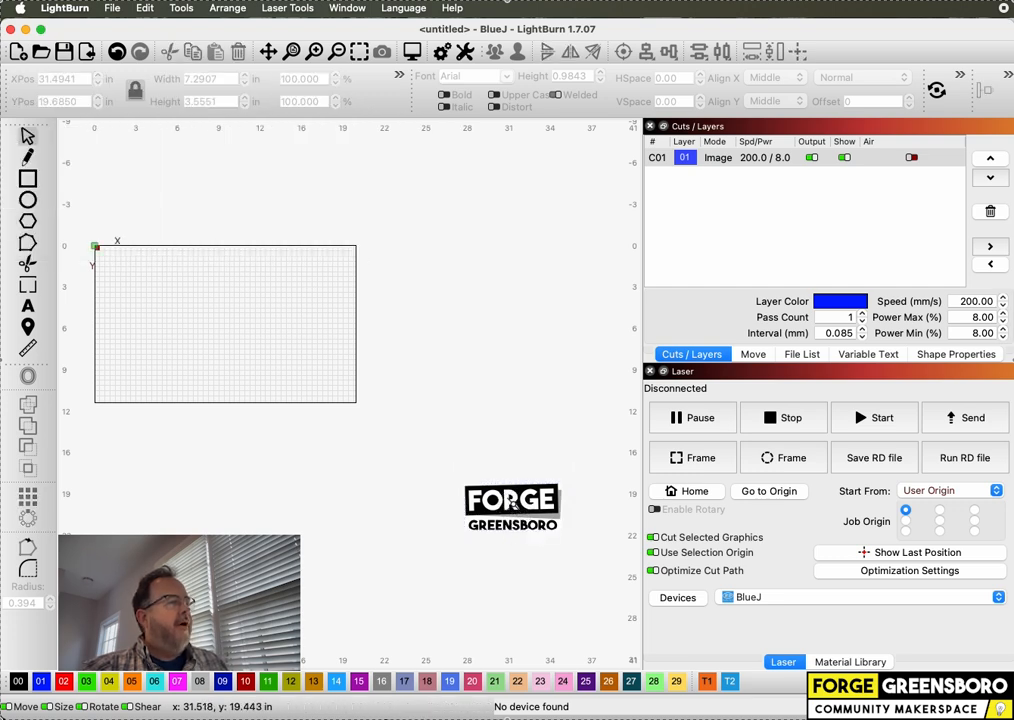
{"action": "left_click_drag", "start_coordinate": [512, 503], "coordinate": [210, 317]}
{"action": "scroll", "coordinate": [95, 260], "scroll_direction": "up", "scroll_amount": 5}
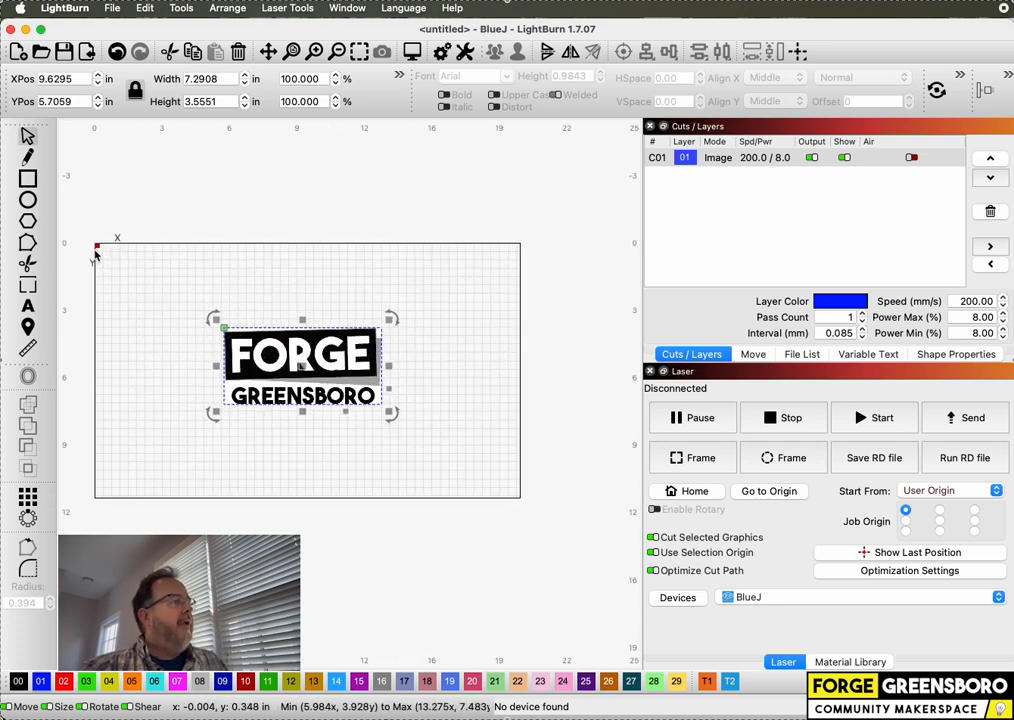
Step: Scale the logo down proportionally from its lower right corner to about 5 in wide
{"action": "scroll", "coordinate": [95, 252], "scroll_direction": "down", "scroll_amount": 1}
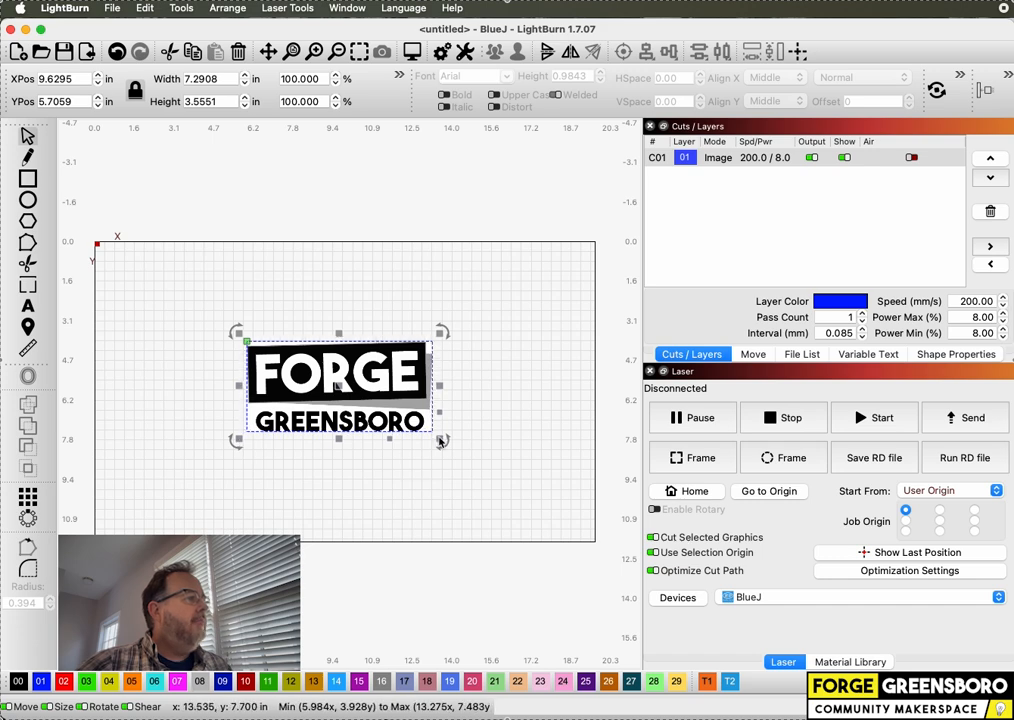
{"action": "left_click_drag", "start_coordinate": [440, 442], "coordinate": [381, 403]}
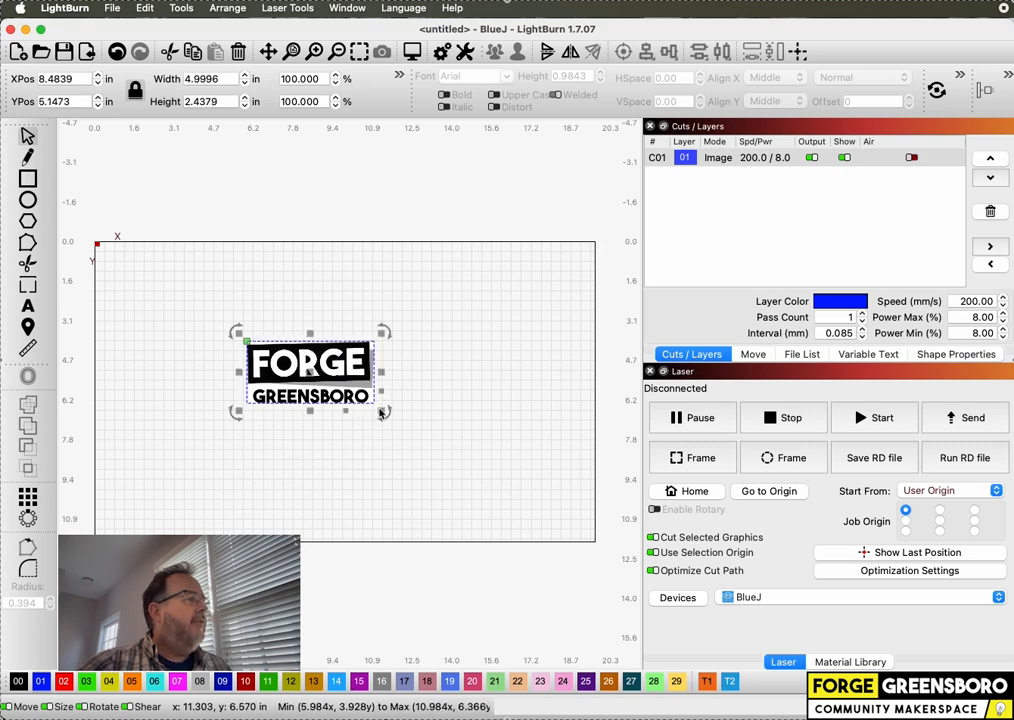
Step: Try rotating the logo slightly clockwise, and undo the rotation
{"action": "scroll", "coordinate": [311, 372], "scroll_direction": "up", "scroll_amount": 4}
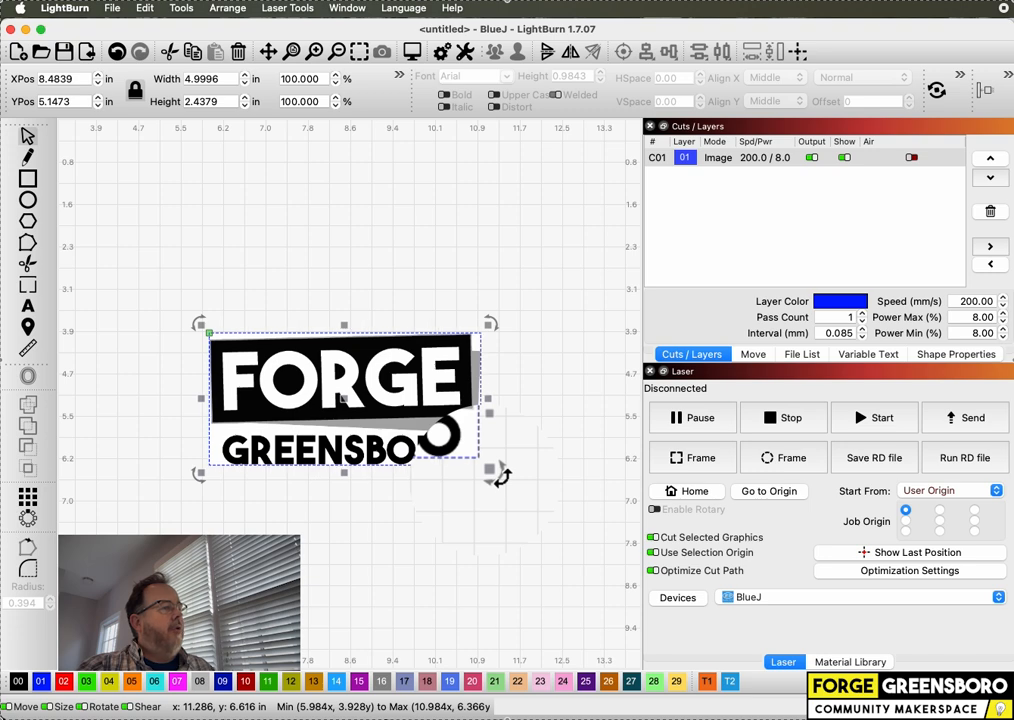
{"action": "left_click_drag", "start_coordinate": [500, 477], "coordinate": [516, 530]}
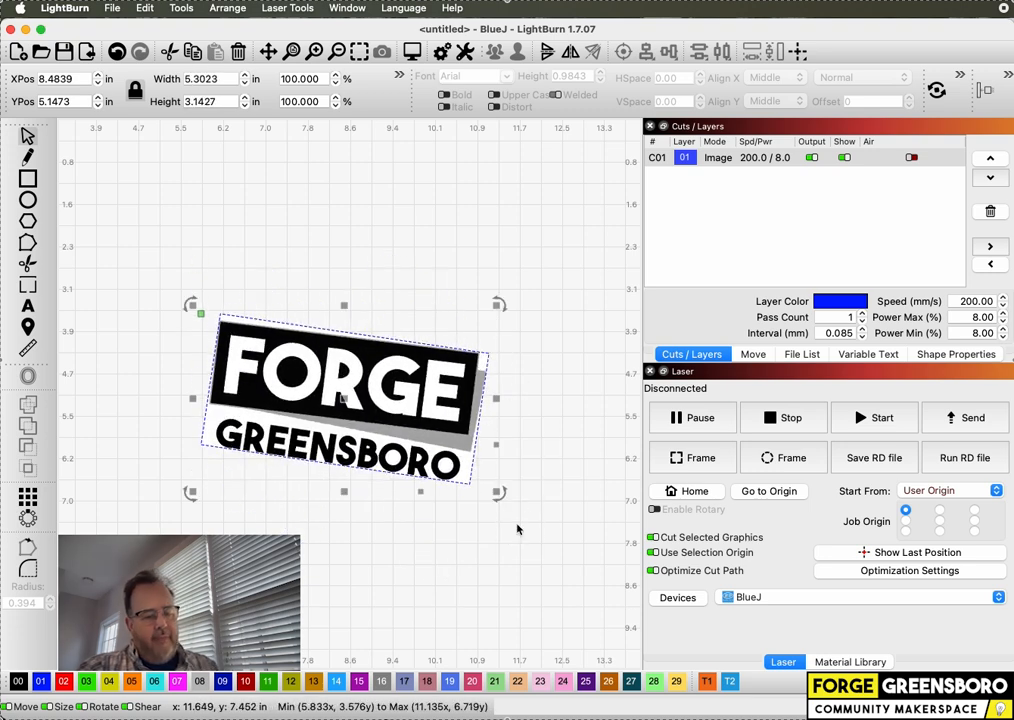
{"action": "key", "text": "super+z"}
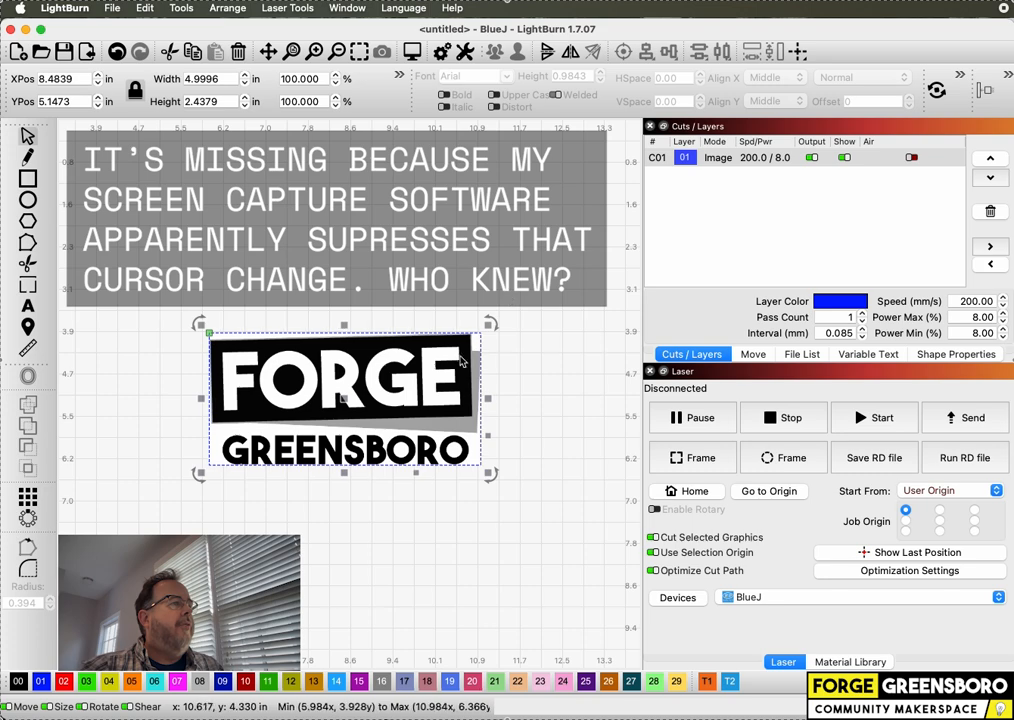
Step: Scale the logo down proportionally from its lower right corner to about 2.78 in wide
{"action": "left_click_drag", "start_coordinate": [490, 477], "coordinate": [390, 420]}
{"action": "left_click_drag", "start_coordinate": [408, 355], "coordinate": [409, 449]}
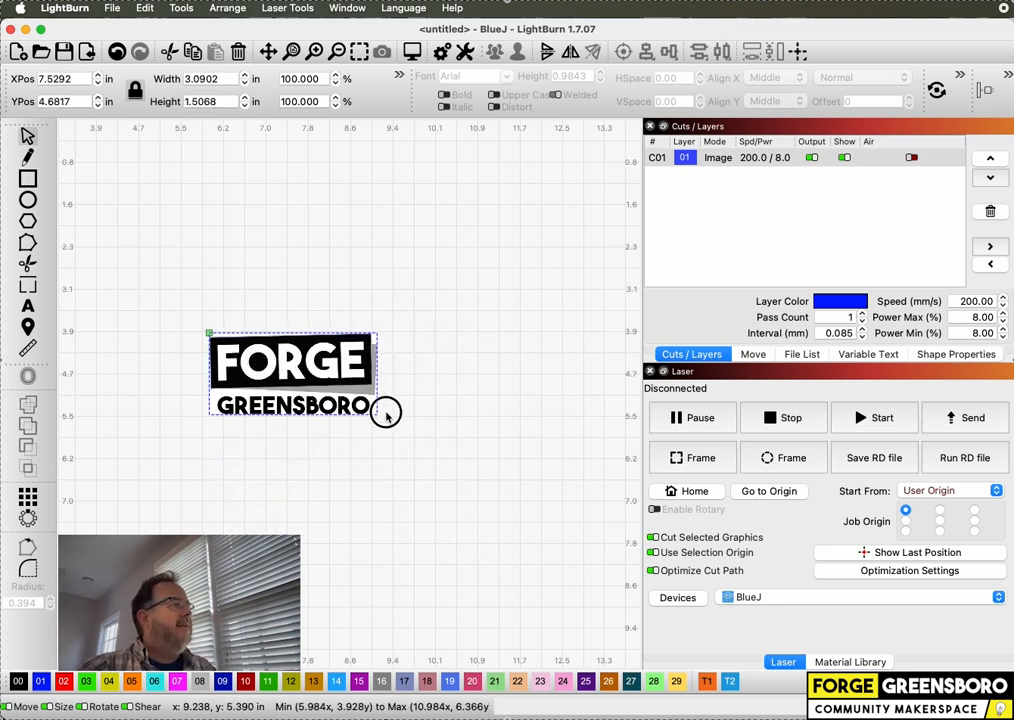
{"action": "left_click_drag", "start_coordinate": [371, 404], "coordinate": [369, 404]}
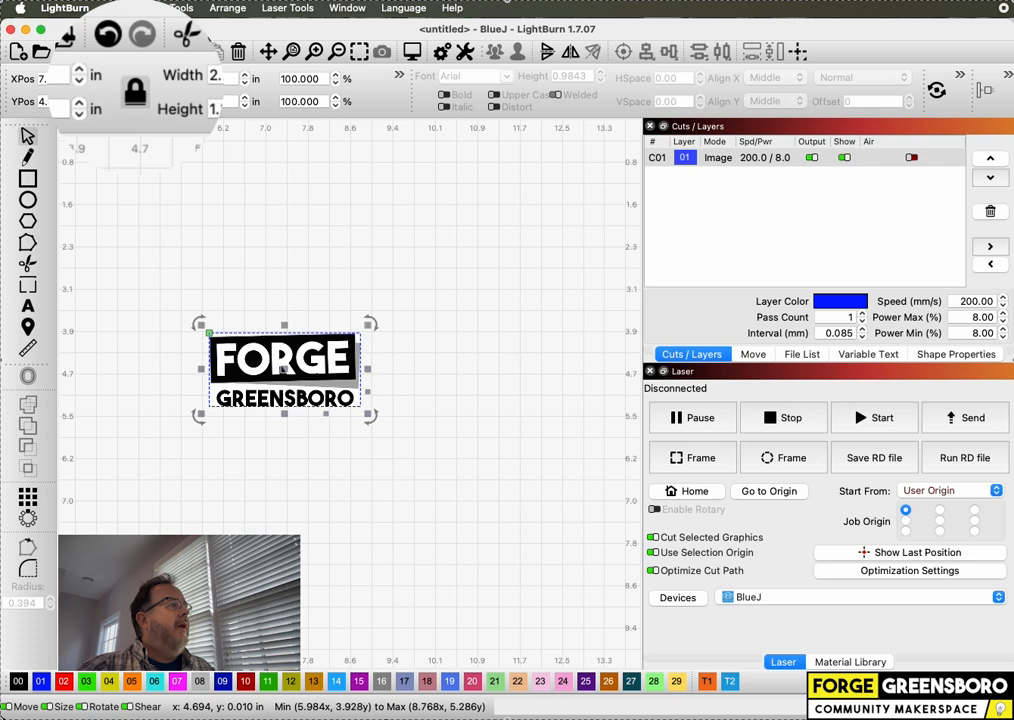
Step: Set the logo's width to exactly 2 in with its proportions locked, and deselect it
{"action": "left_click_drag", "start_coordinate": [229, 79], "coordinate": [155, 75]}
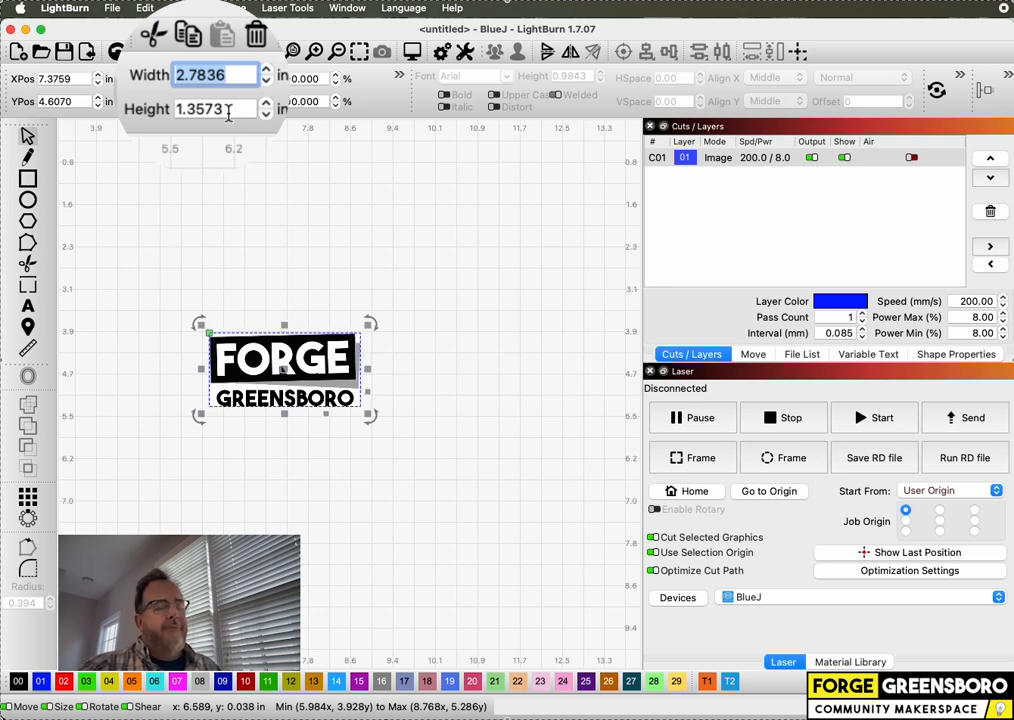
{"action": "type", "text": "2"}
{"action": "key", "text": "Tab"}
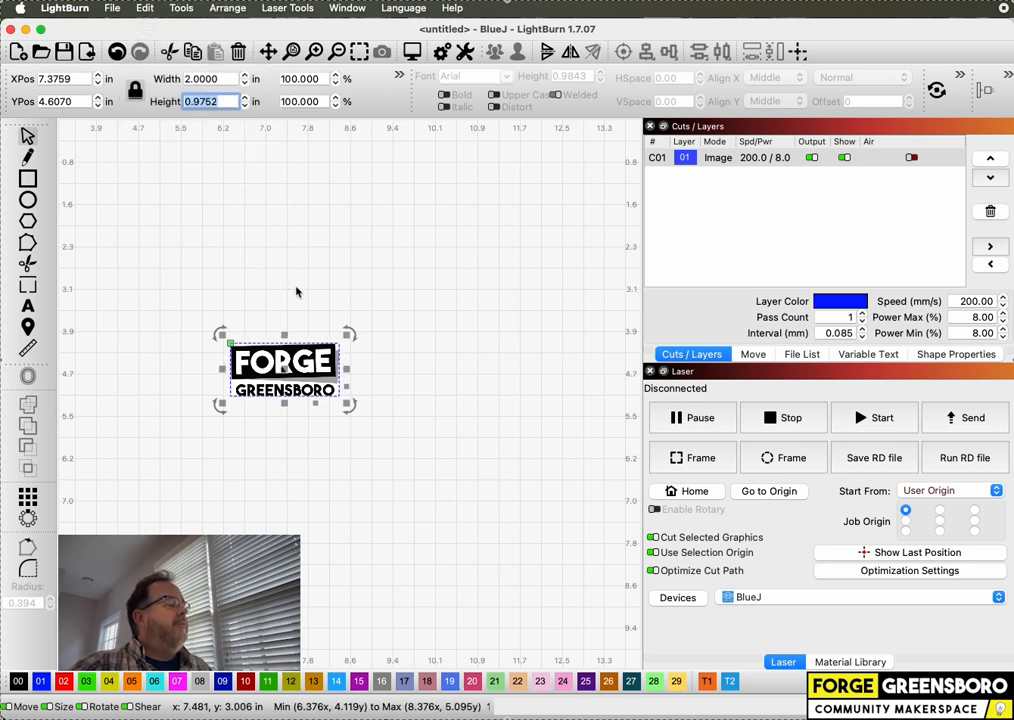
{"action": "left_click", "coordinate": [178, 182]}
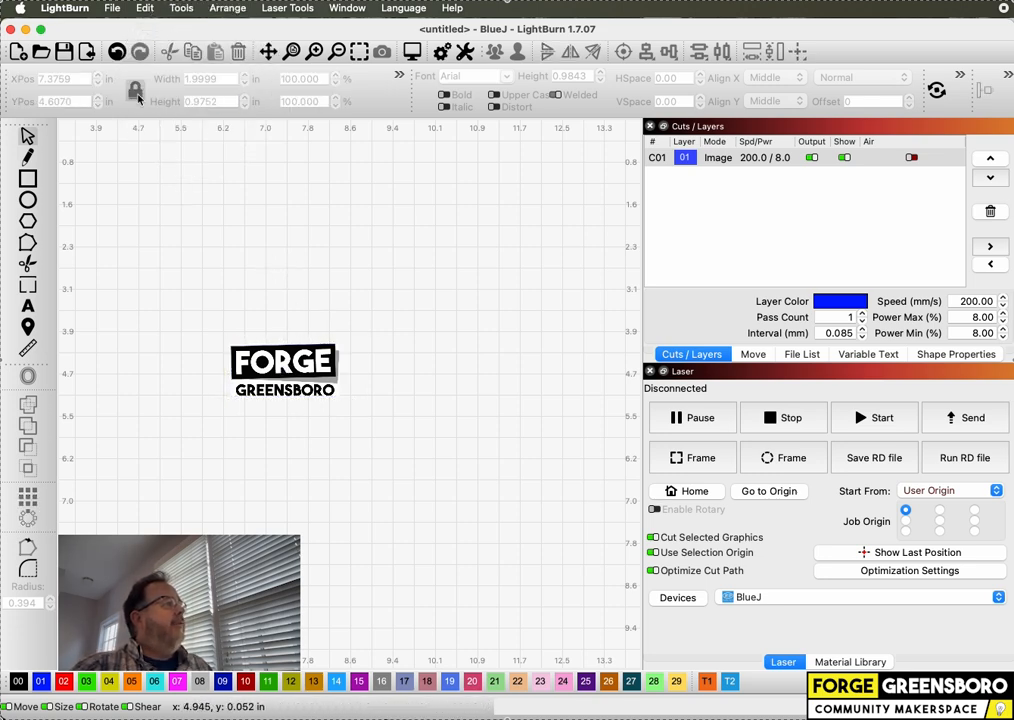
Step: Assign the logo to the black layer 00 and clear the selection
{"action": "left_click", "coordinate": [297, 358]}
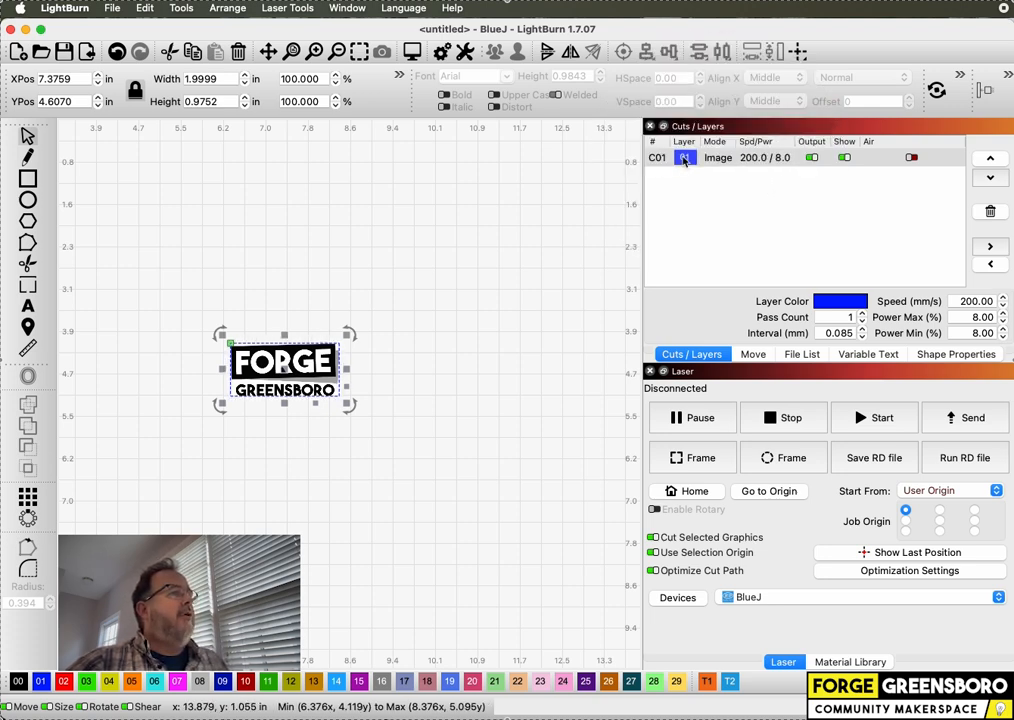
{"action": "left_click", "coordinate": [17, 681]}
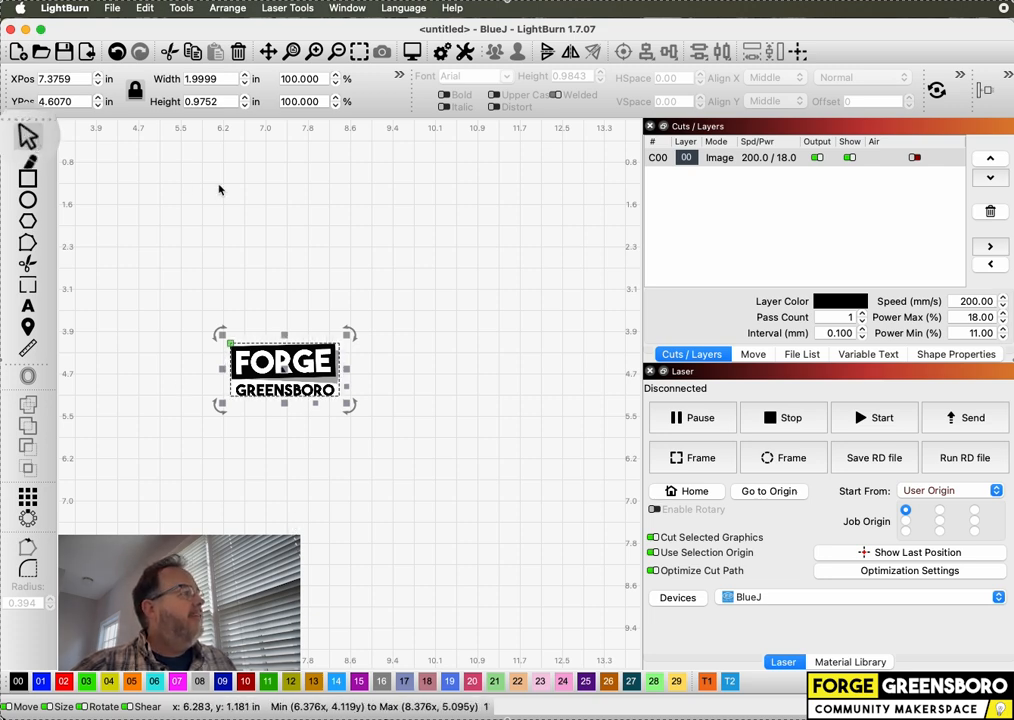
{"action": "left_click", "coordinate": [233, 231]}
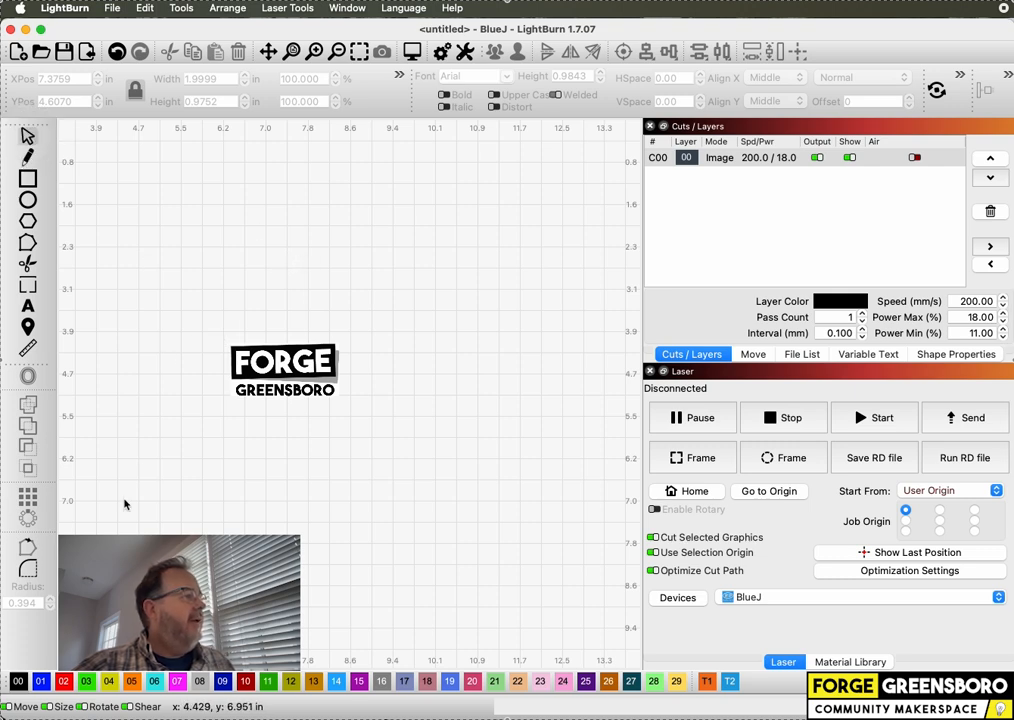
Step: Draw an ellipse about 2.48 in wide and 1.52 in high below the logo on the blue layer 01
{"action": "scroll", "coordinate": [208, 355], "scroll_direction": "up", "scroll_amount": 1}
{"action": "scroll", "coordinate": [208, 355], "scroll_direction": "up", "scroll_amount": 1}
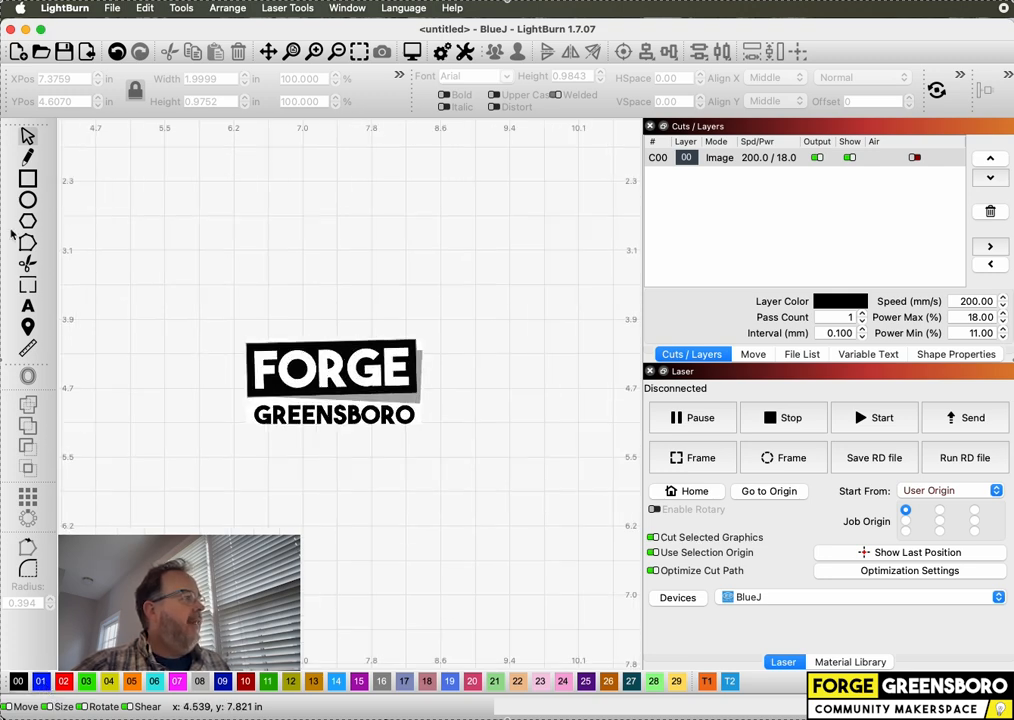
{"action": "left_click", "coordinate": [28, 199]}
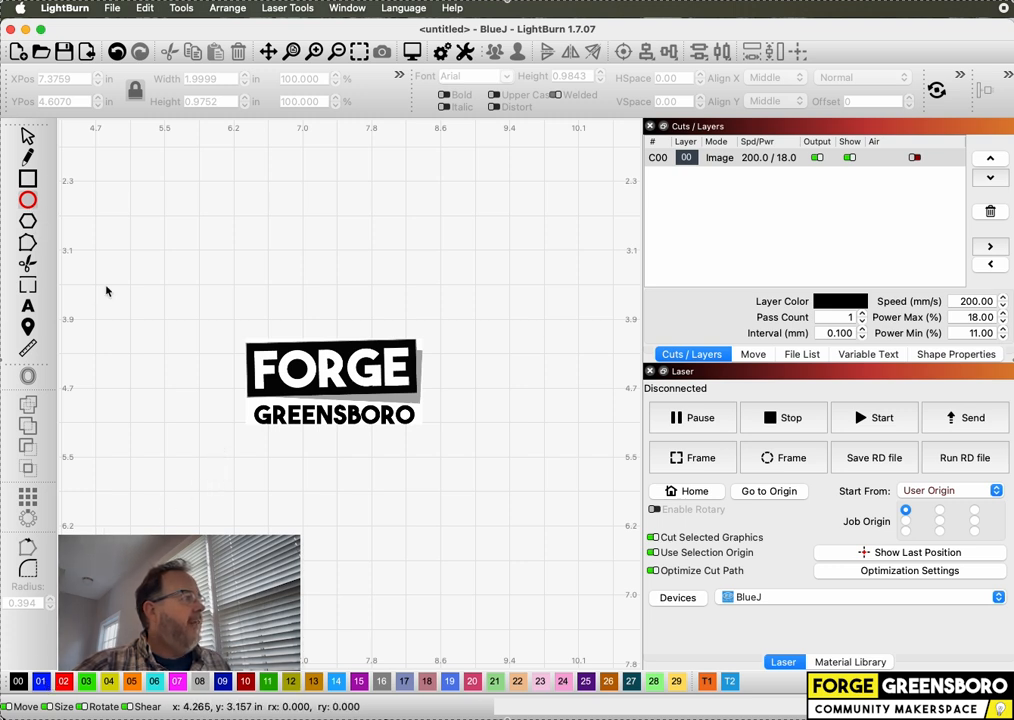
{"action": "left_click_drag", "start_coordinate": [231, 464], "coordinate": [451, 604]}
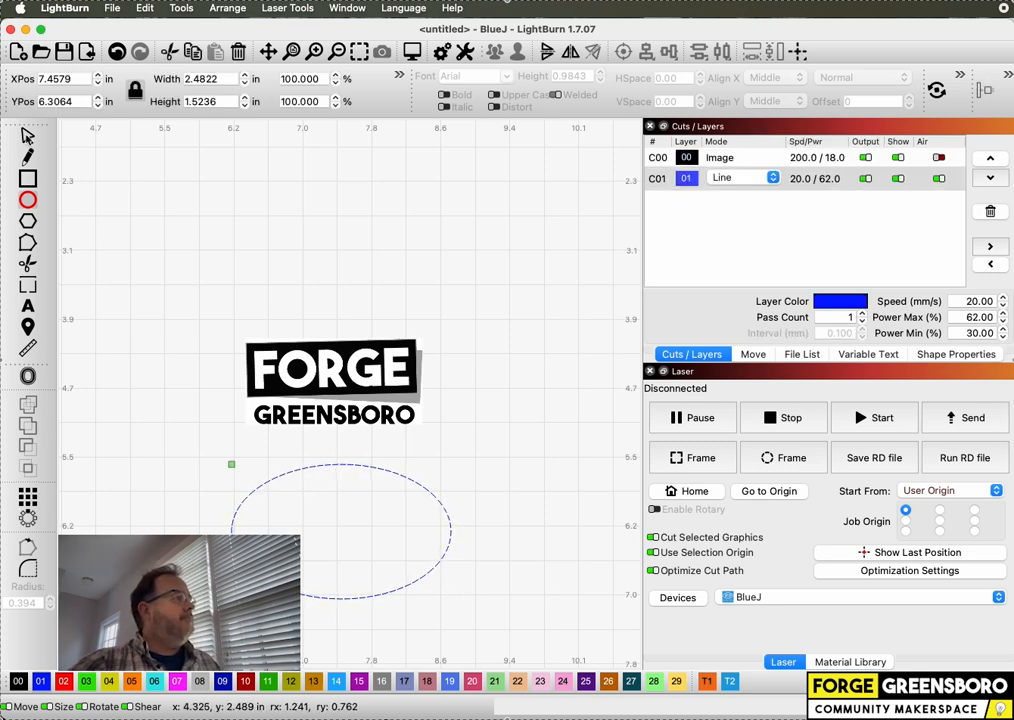
Step: Select the ellipse and move it by its center onto the center of the logo
{"action": "left_click", "coordinate": [27, 136]}
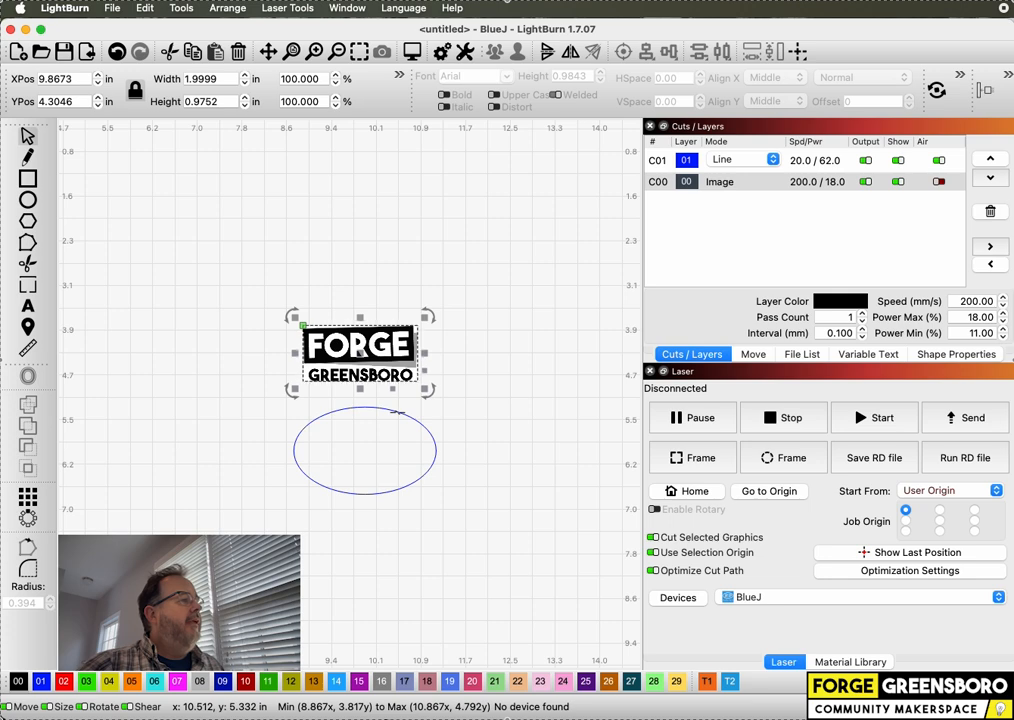
{"action": "left_click", "coordinate": [397, 412]}
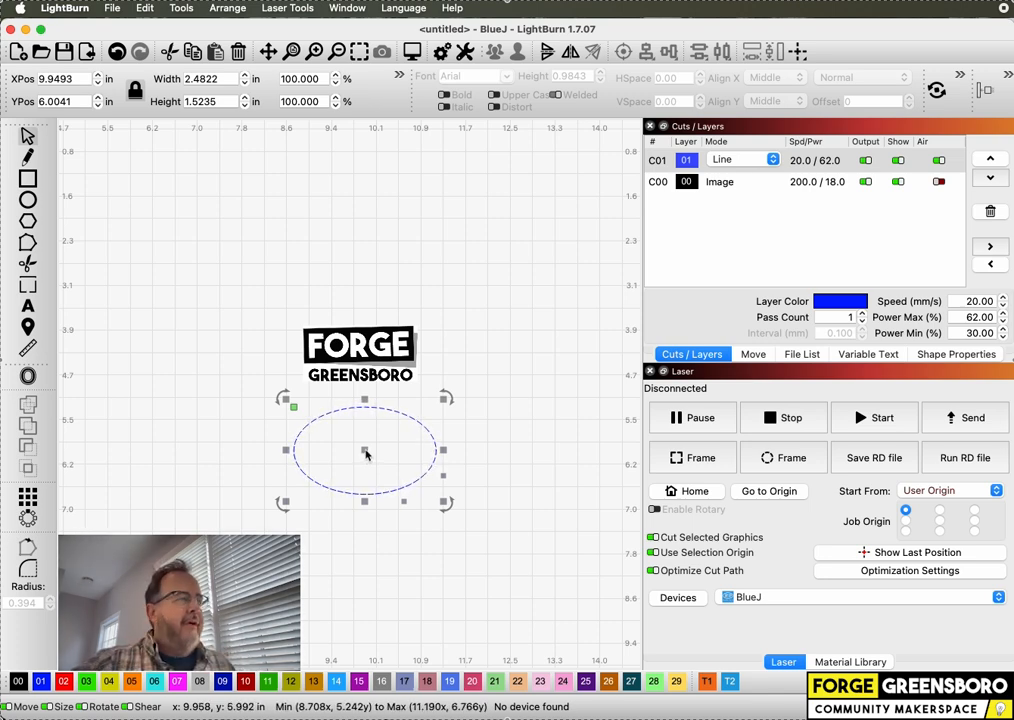
{"action": "left_click_drag", "start_coordinate": [366, 453], "coordinate": [364, 349]}
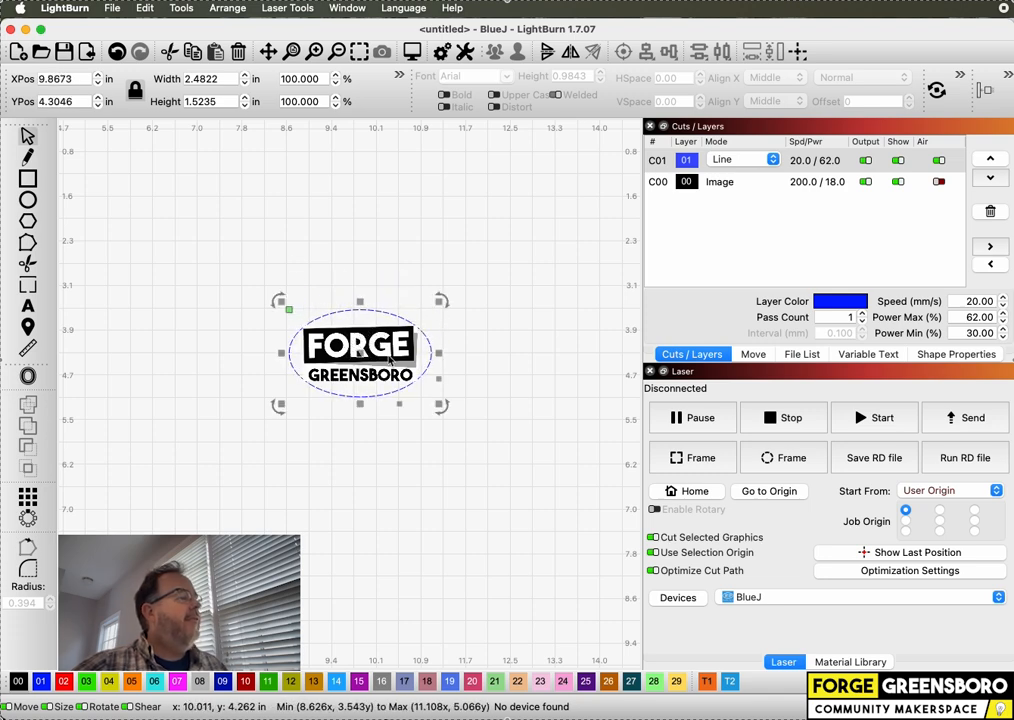
Step: Try right-to-left window selections of the logo and ellipse, first enclosing both shapes and then only partly overlapping them
{"action": "left_click", "coordinate": [475, 244]}
{"action": "left_click_drag", "start_coordinate": [475, 242], "coordinate": [231, 473]}
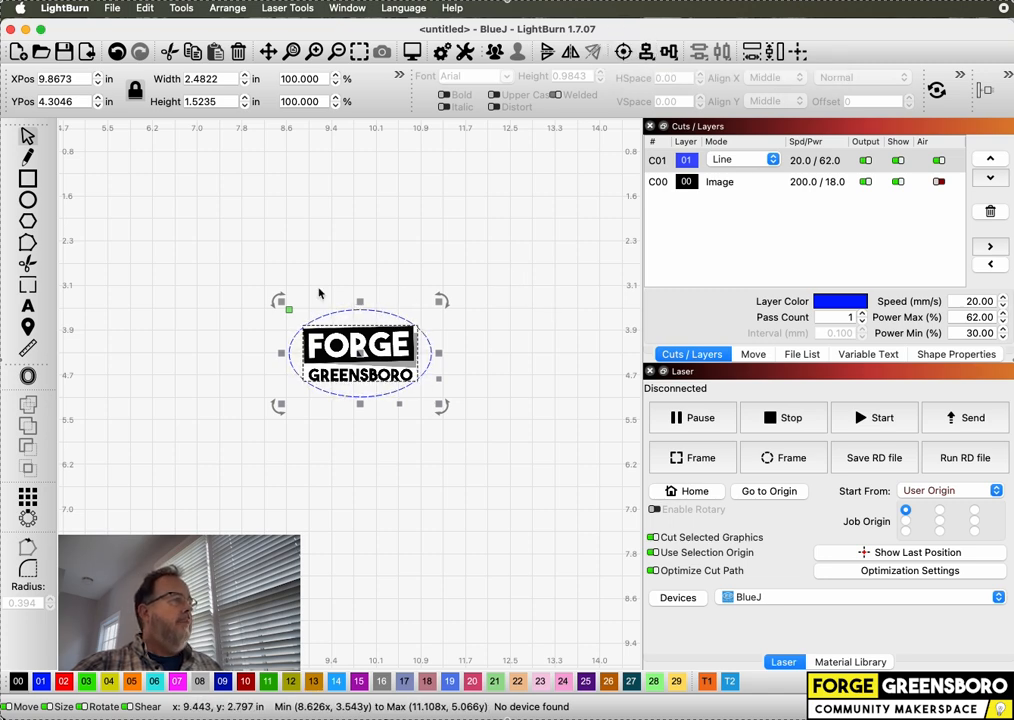
{"action": "left_click_drag", "start_coordinate": [483, 263], "coordinate": [254, 437]}
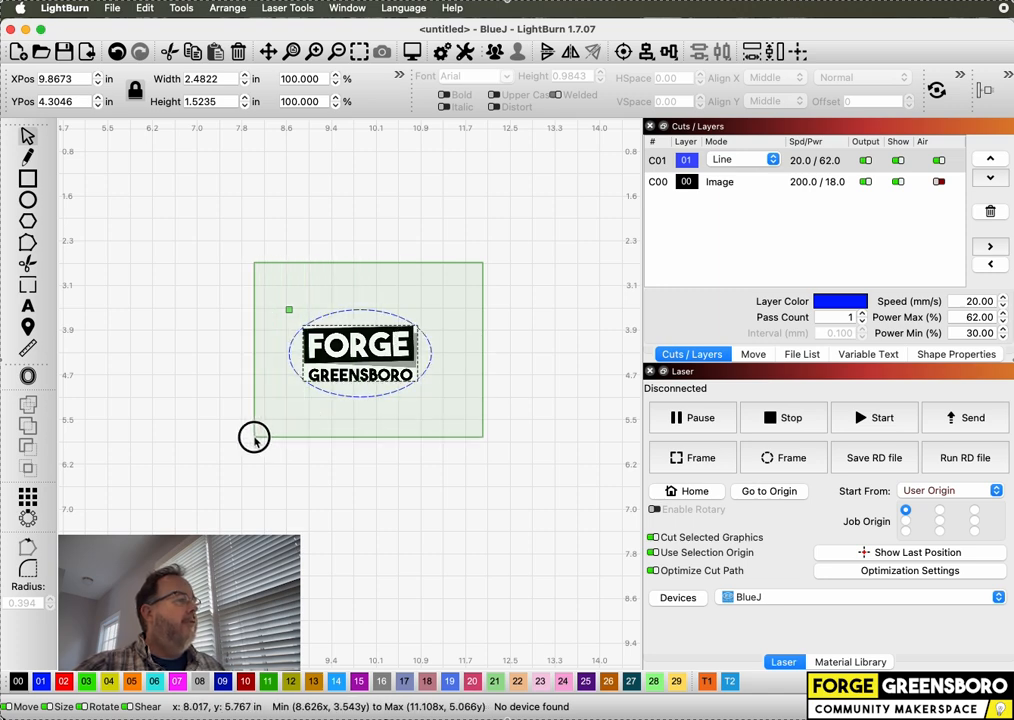
{"action": "left_click_drag", "start_coordinate": [254, 437], "coordinate": [399, 341]}
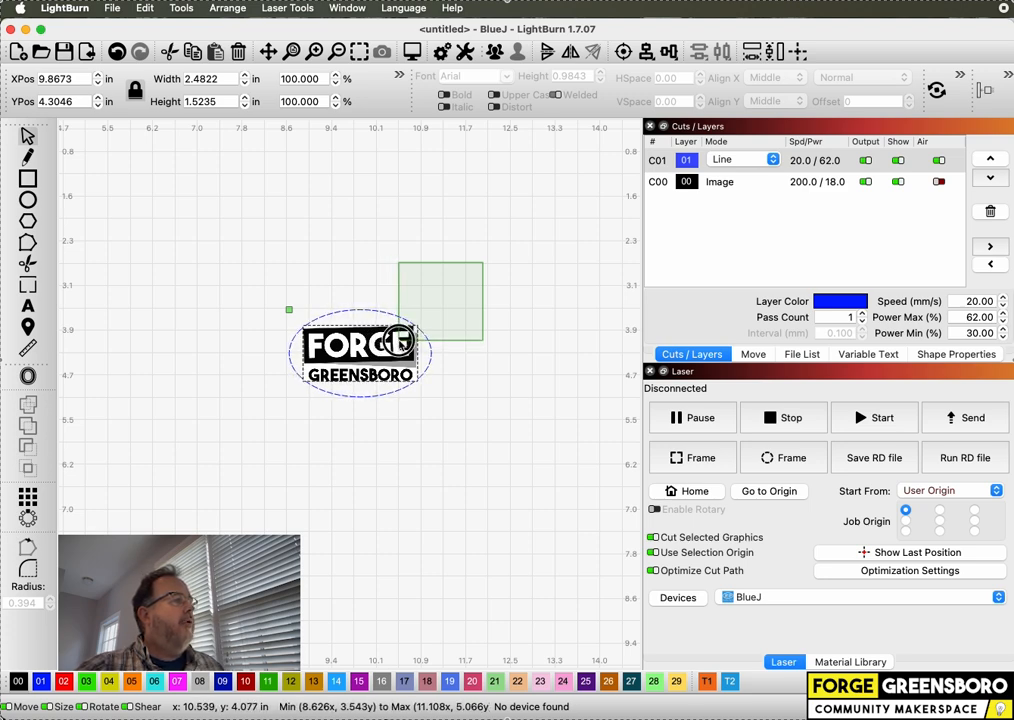
{"action": "left_click_drag", "start_coordinate": [399, 341], "coordinate": [399, 341]}
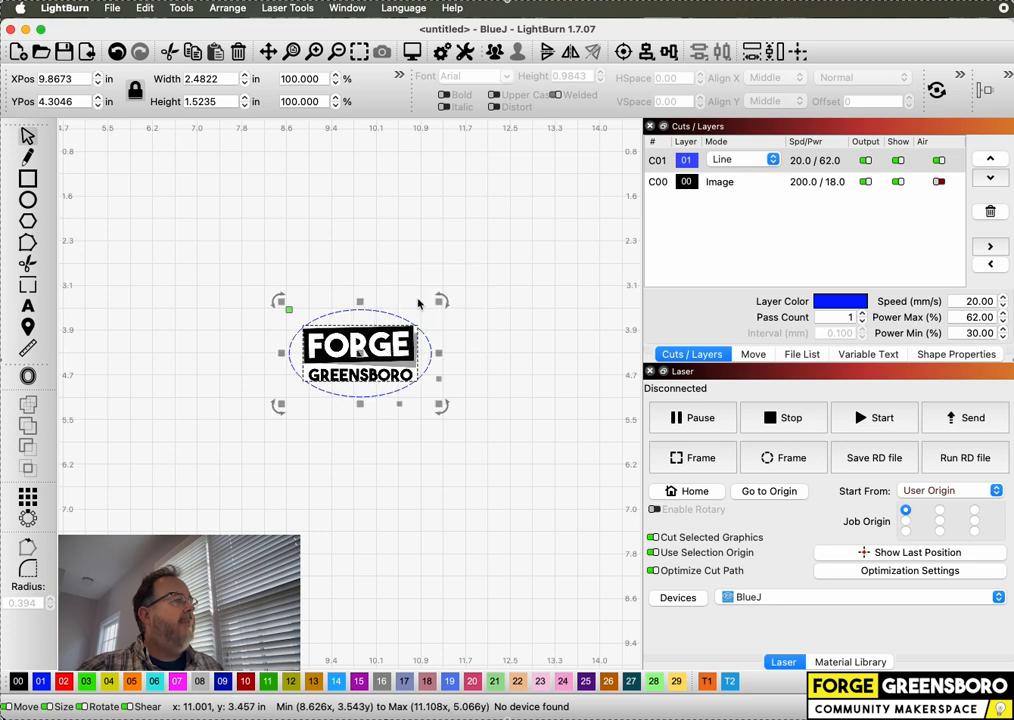
{"action": "left_click_drag", "start_coordinate": [516, 245], "coordinate": [398, 338]}
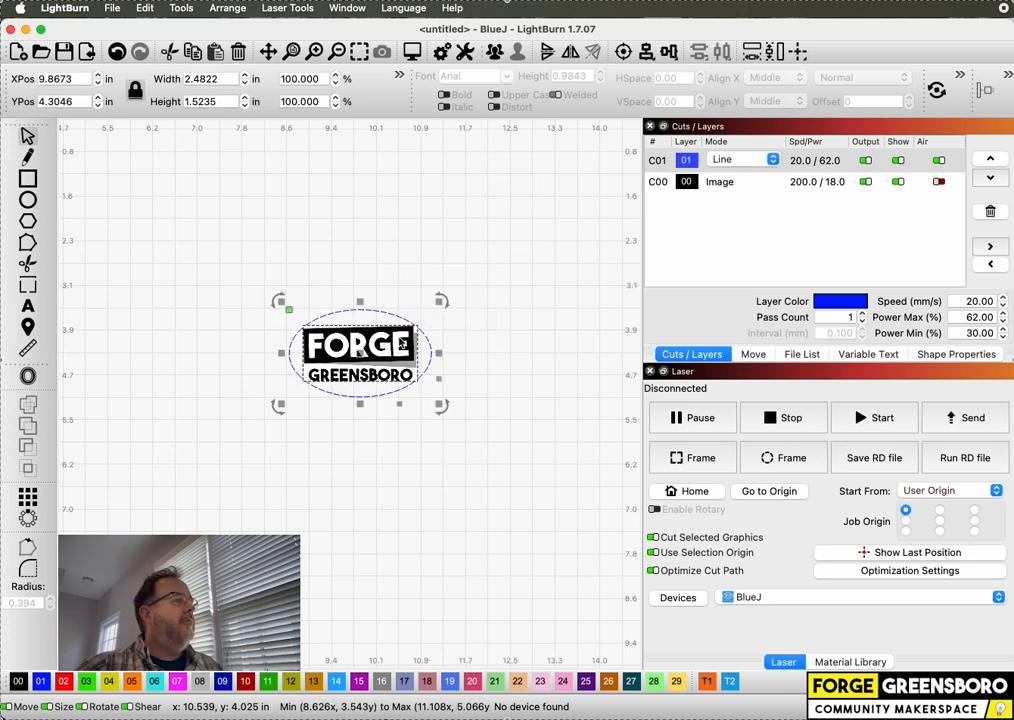
Step: Try left-to-right window selections of the logo and ellipse, first partly and then fully enclosing them, and clear the selection
{"action": "left_click", "coordinate": [516, 283]}
{"action": "left_click_drag", "start_coordinate": [204, 257], "coordinate": [333, 346]}
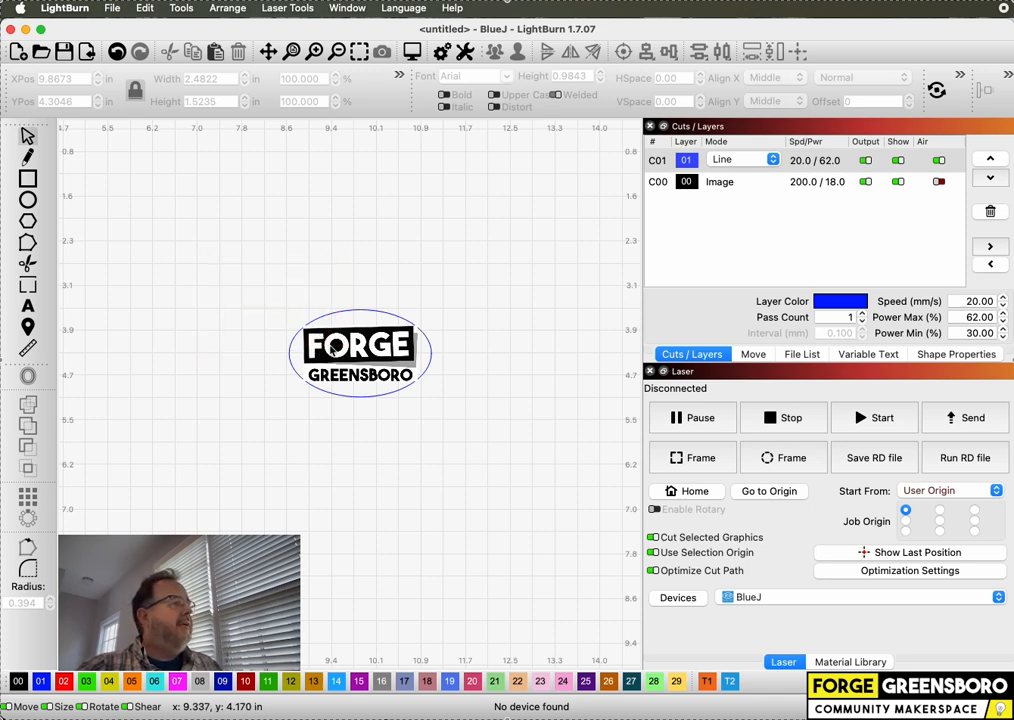
{"action": "left_click_drag", "start_coordinate": [218, 268], "coordinate": [469, 431]}
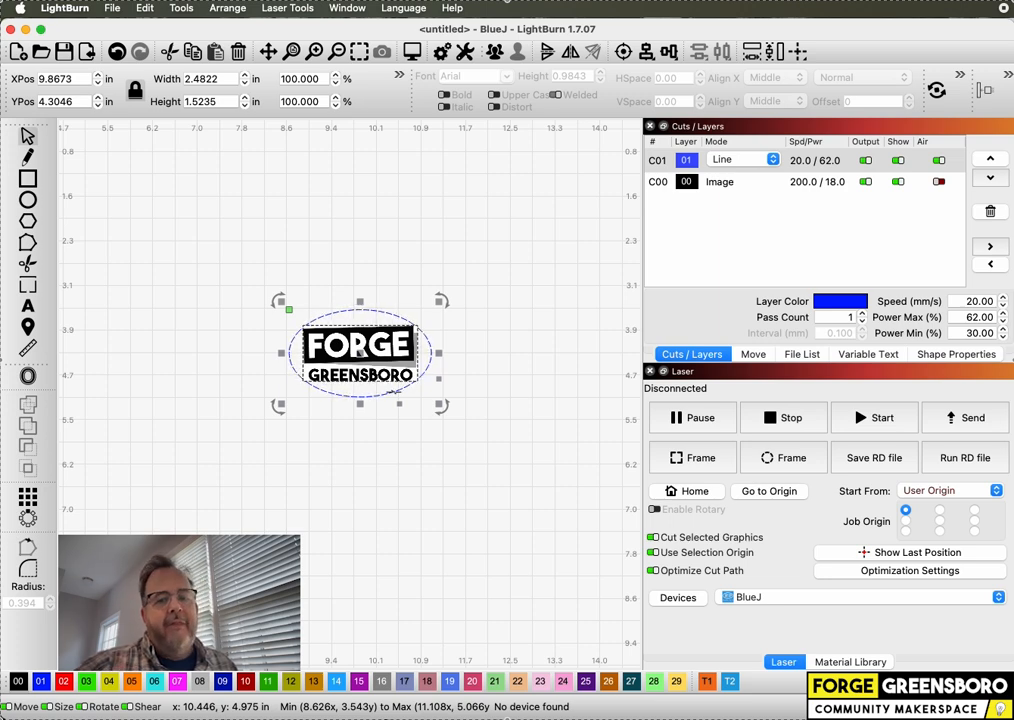
{"action": "left_click", "coordinate": [485, 270]}
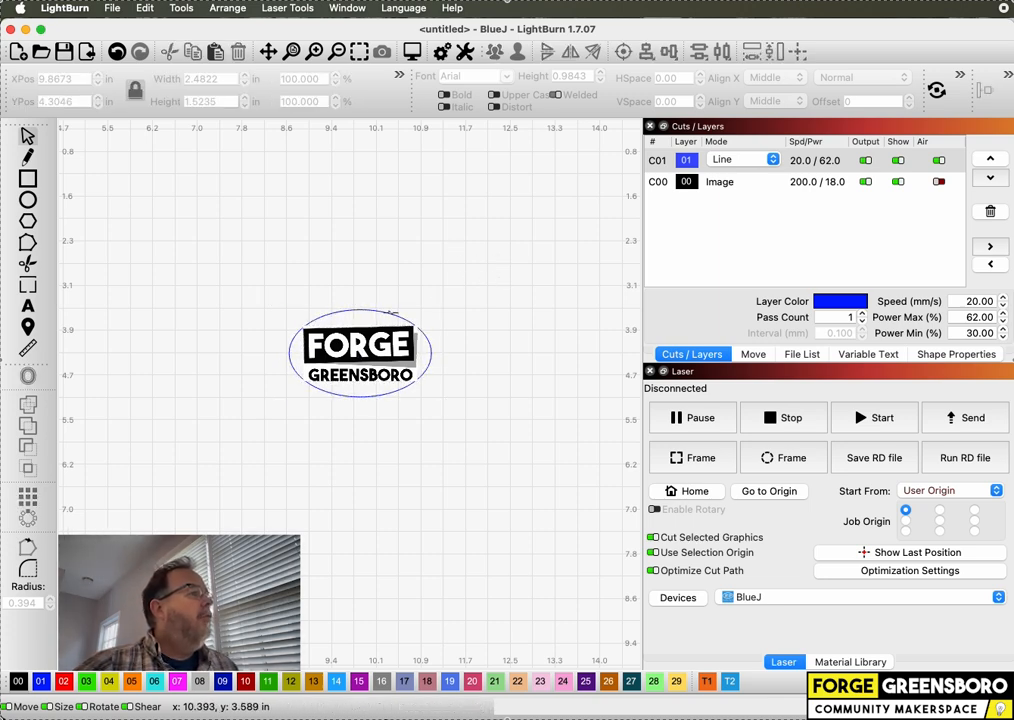
Step: Select only the ellipse around the logo and unlock its width-to-height proportions
{"action": "left_click", "coordinate": [392, 313]}
{"action": "scroll", "coordinate": [372, 345], "scroll_direction": "up", "scroll_amount": 3}
{"action": "scroll", "coordinate": [372, 345], "scroll_direction": "up", "scroll_amount": 1}
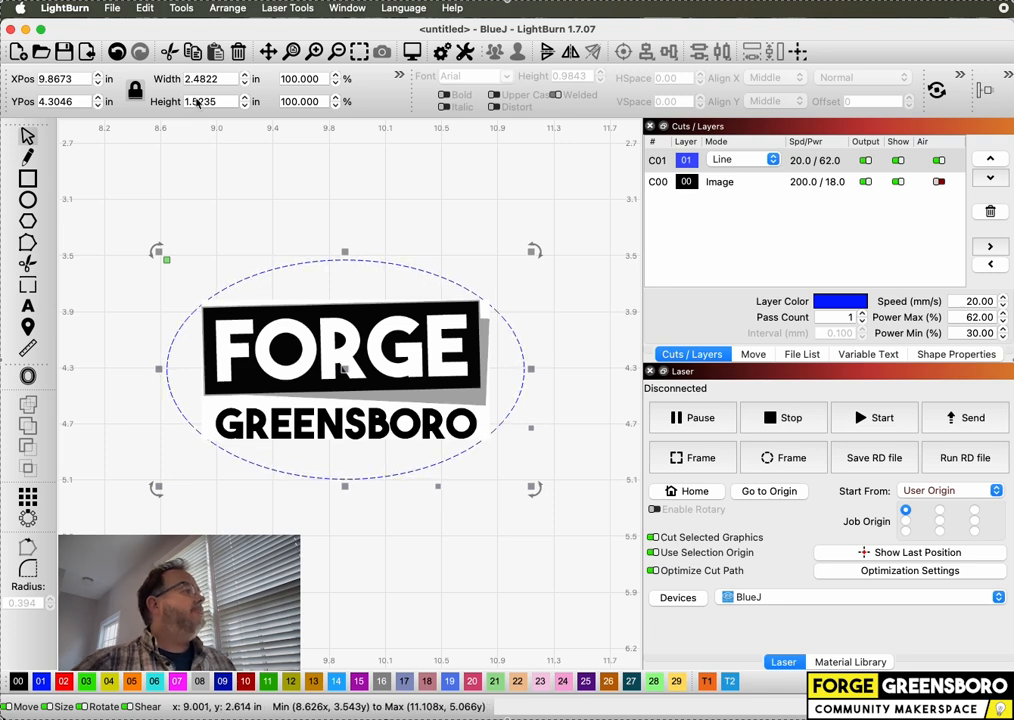
{"action": "left_click", "coordinate": [136, 94]}
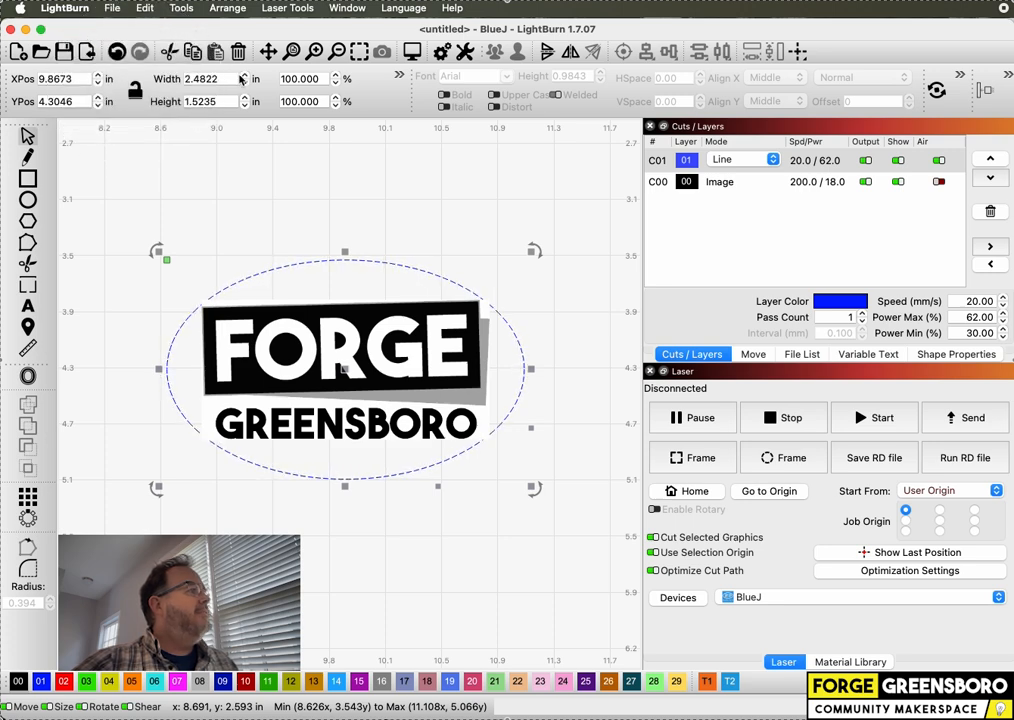
Step: Set the ellipse's width to 2.27 in
{"action": "double_click", "coordinate": [200, 78]}
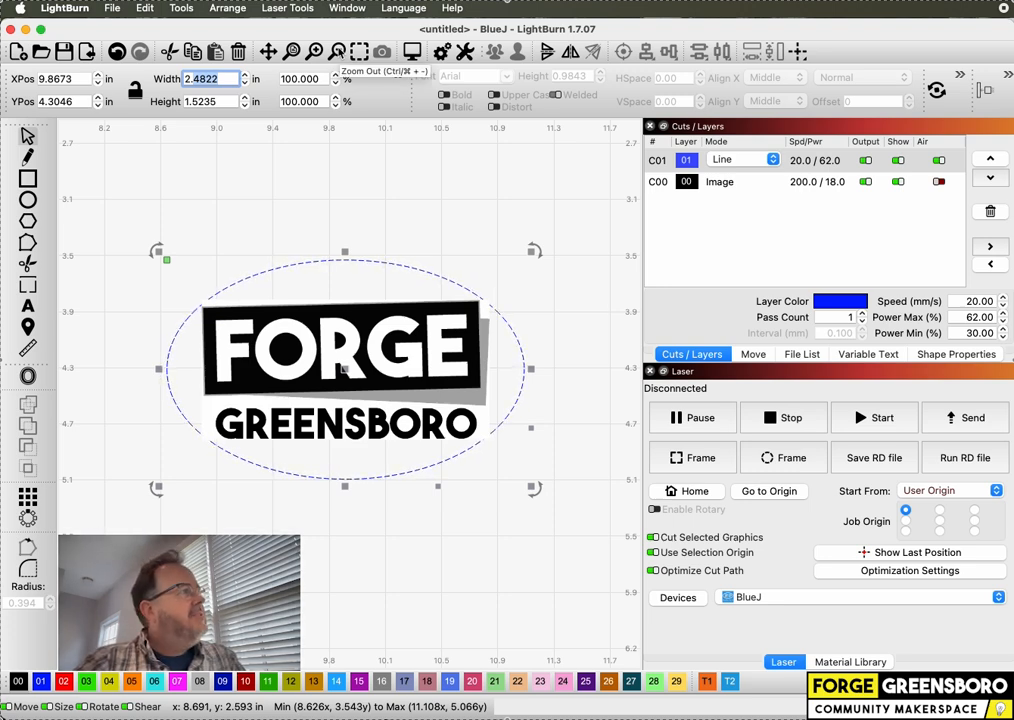
{"action": "type", "text": "2.2"}
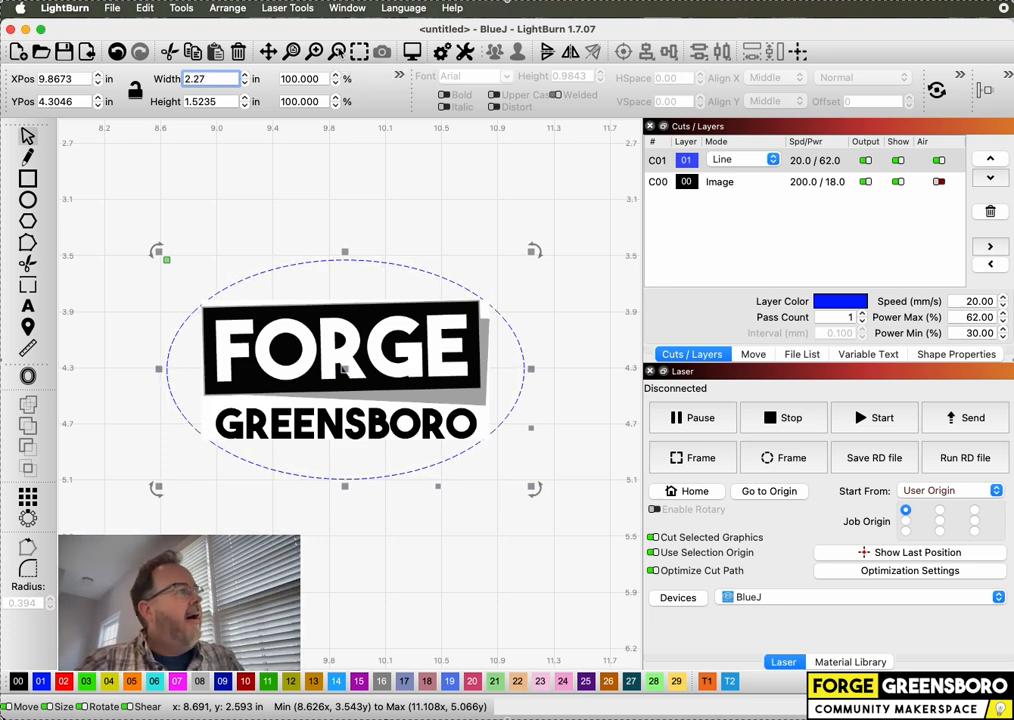
{"action": "key", "text": "Tab"}
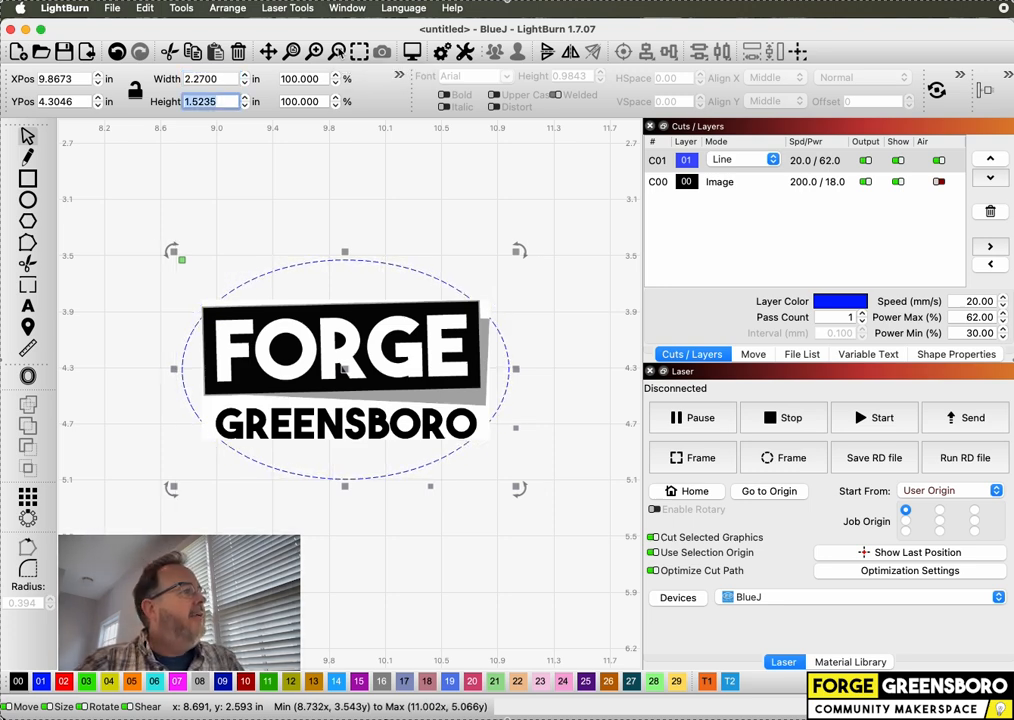
Step: Set the ellipse's width to 2.75 in and its height to 1.75 in
{"action": "left_click", "coordinate": [215, 78]}
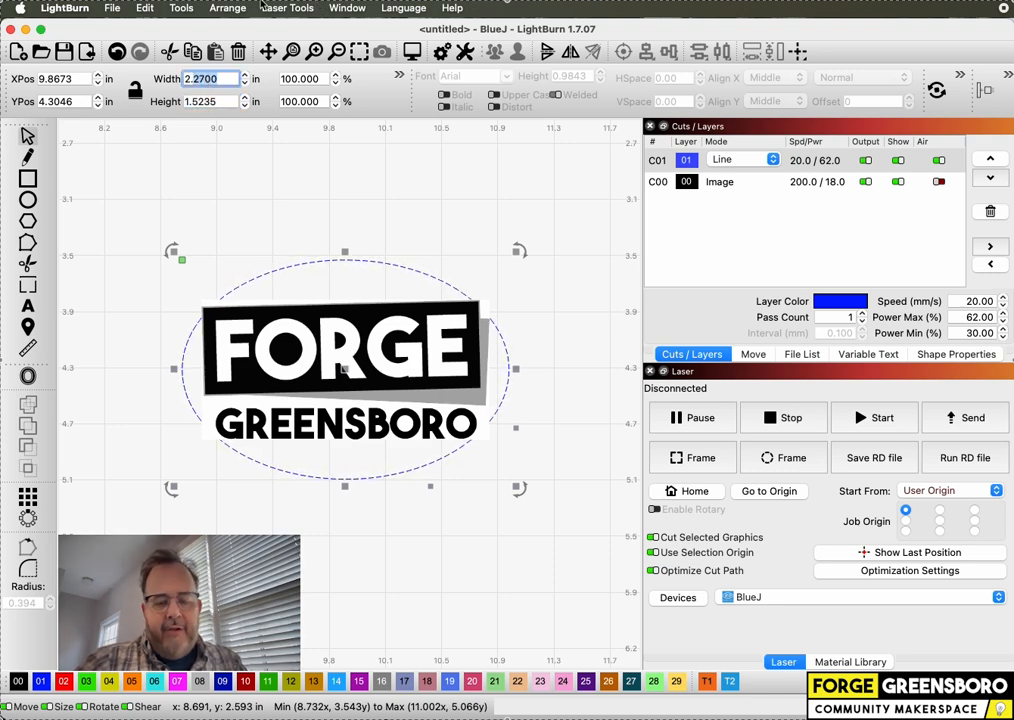
{"action": "type", "text": "2.7"}
{"action": "key", "text": "Tab"}
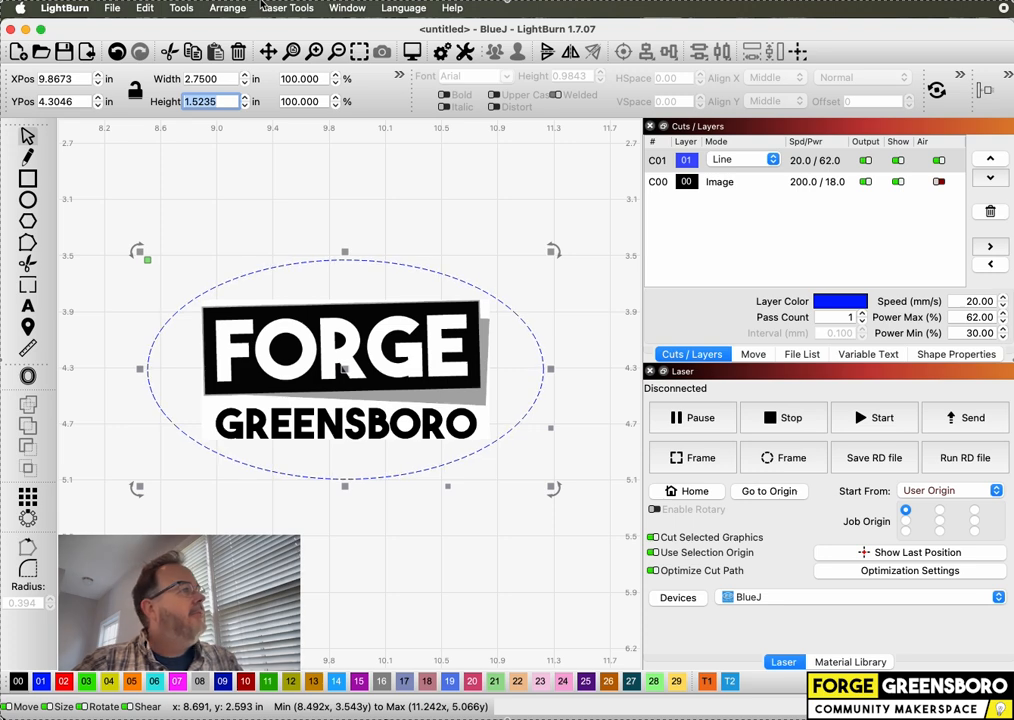
{"action": "left_click", "coordinate": [228, 106]}
{"action": "left_click_drag", "start_coordinate": [224, 106], "coordinate": [196, 104]}
{"action": "type", "text": "1.75"}
{"action": "key", "text": "Tab"}
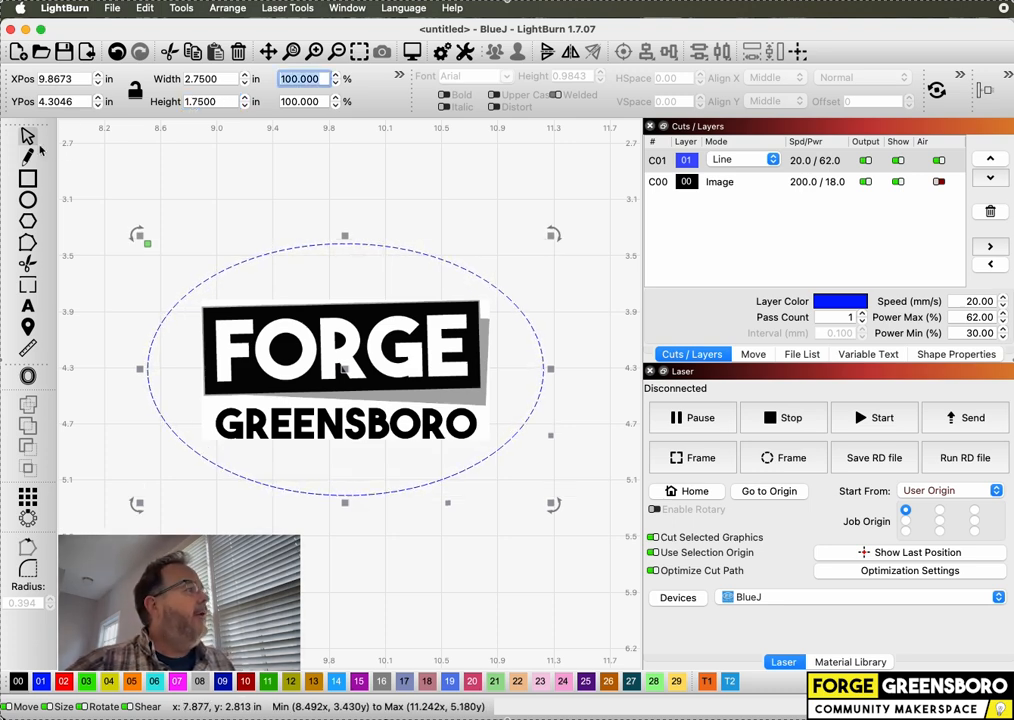
Step: Draw a small circle about 0.29 in in diameter below the ellipse and switch back to the selection tool
{"action": "left_click", "coordinate": [29, 199]}
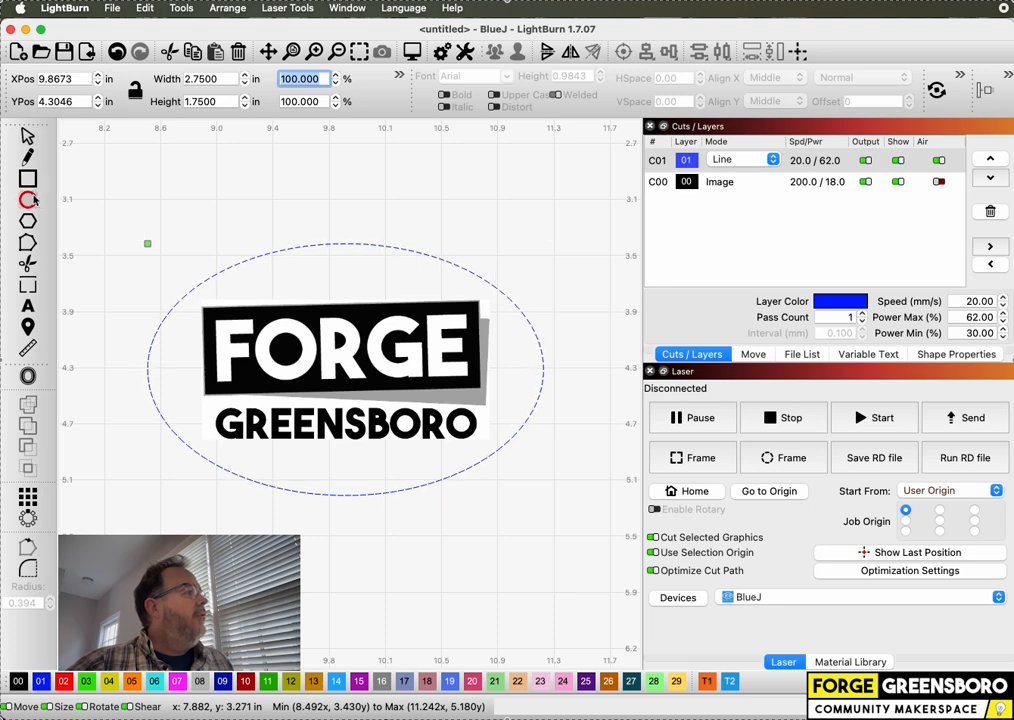
{"action": "key", "text": "Escape"}
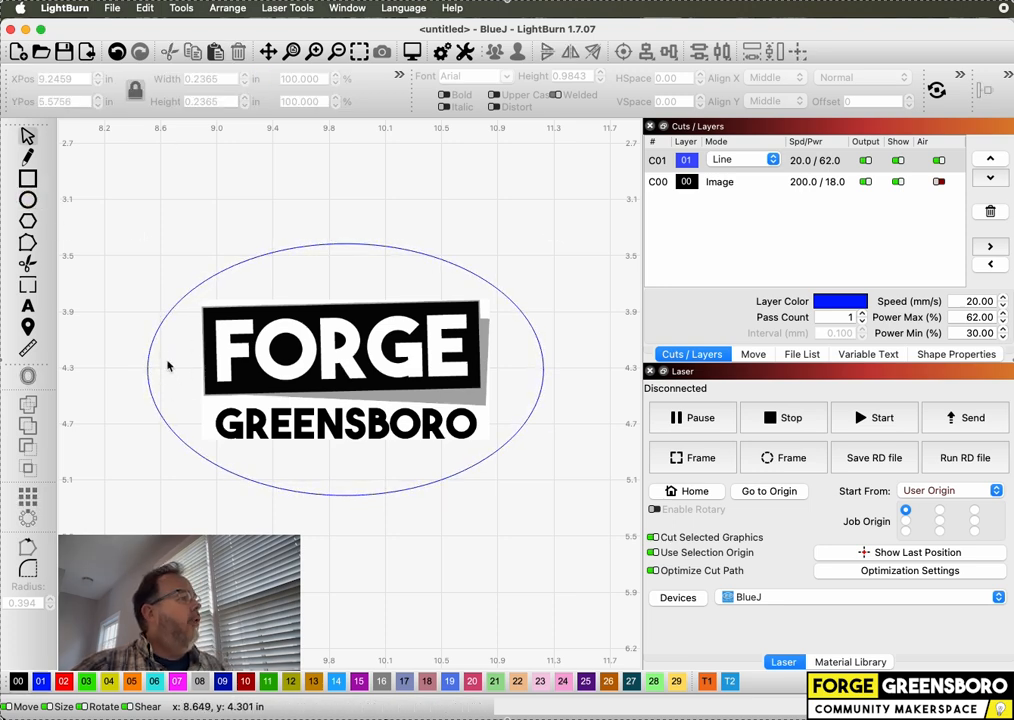
{"action": "left_click", "coordinate": [34, 203]}
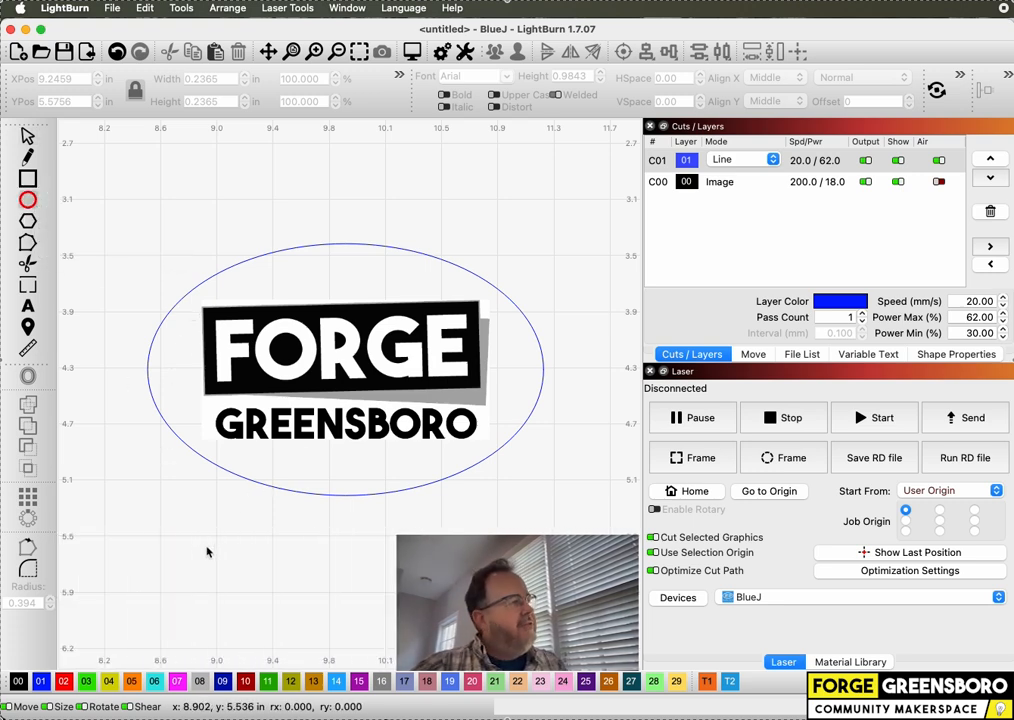
{"action": "mouse_move", "coordinate": [209, 546]}
{"action": "left_mouse_down"}
{"action": "mouse_move", "coordinate": [246, 600]}
{"action": "mouse_move", "coordinate": [254, 590]}
{"action": "mouse_move", "coordinate": [225, 591]}
{"action": "mouse_move", "coordinate": [264, 575]}
{"action": "mouse_move", "coordinate": [260, 607]}
{"action": "mouse_move", "coordinate": [234, 607]}
{"action": "mouse_move", "coordinate": [267, 598]}
{"action": "mouse_move", "coordinate": [262, 573]}
{"action": "mouse_move", "coordinate": [260, 604]}
{"action": "mouse_move", "coordinate": [251, 589]}
{"action": "mouse_move", "coordinate": [280, 568]}
{"action": "mouse_move", "coordinate": [236, 622]}
{"action": "mouse_move", "coordinate": [287, 566]}
{"action": "mouse_move", "coordinate": [260, 616]}
{"action": "mouse_move", "coordinate": [258, 593]}
{"action": "mouse_move", "coordinate": [268, 601]}
{"action": "mouse_move", "coordinate": [244, 586]}
{"action": "left_mouse_up"}
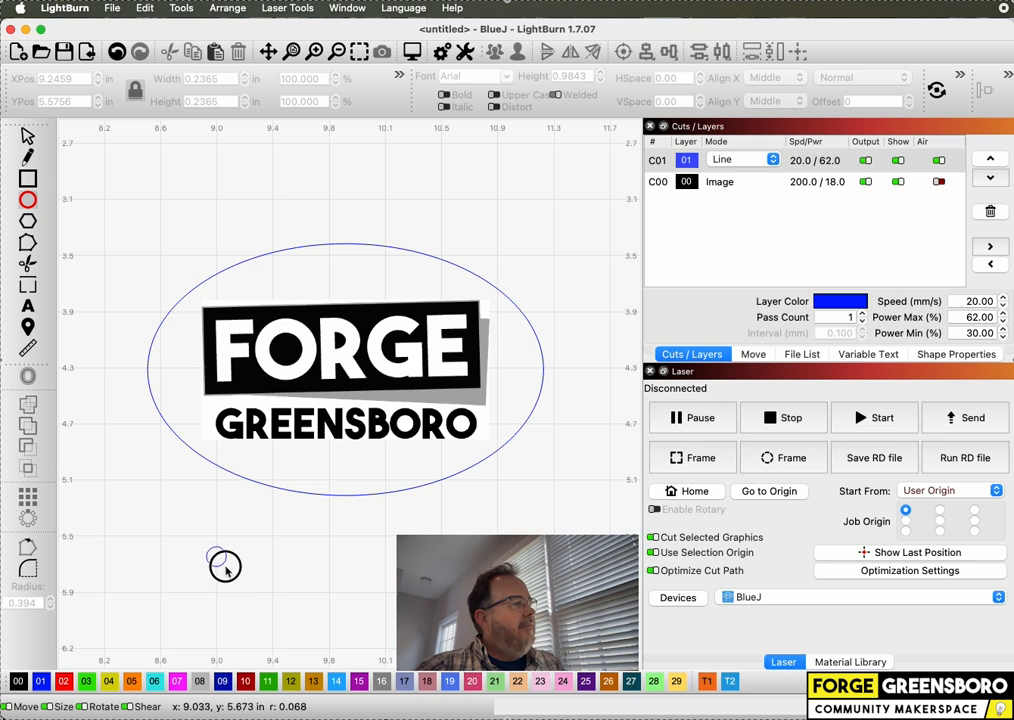
{"action": "left_click_drag", "start_coordinate": [247, 590], "coordinate": [248, 589]}
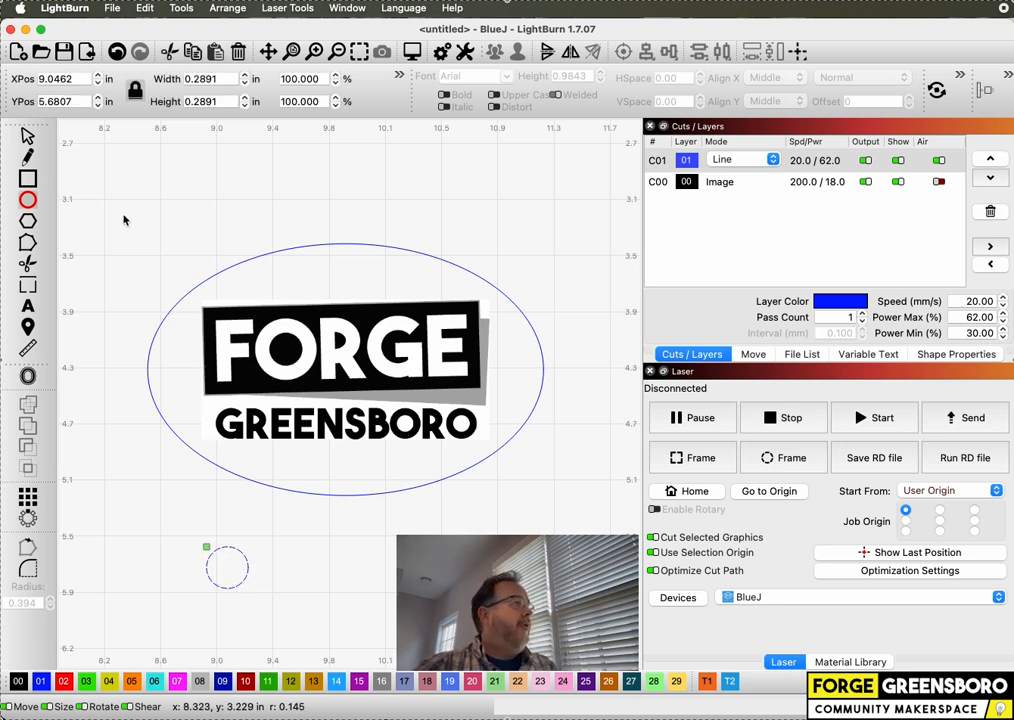
{"action": "left_click", "coordinate": [27, 136]}
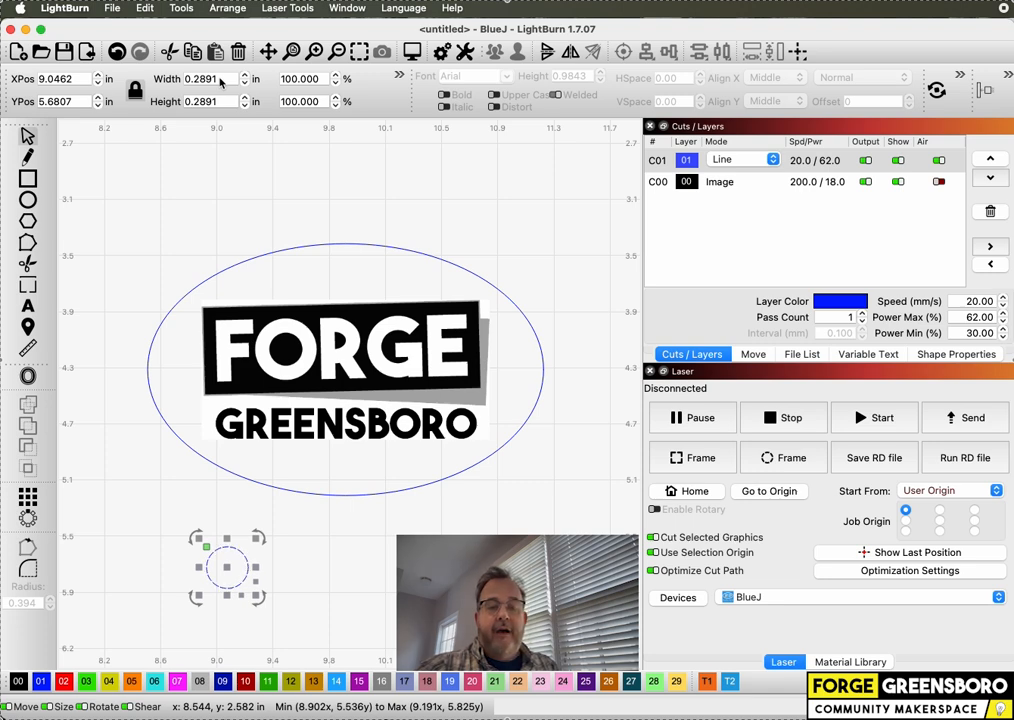
Step: Set the circle's width to 0.15 in with proportions locked, and move it inside the ellipse to the left of the logo
{"action": "left_click", "coordinate": [140, 97]}
{"action": "left_click", "coordinate": [140, 97]}
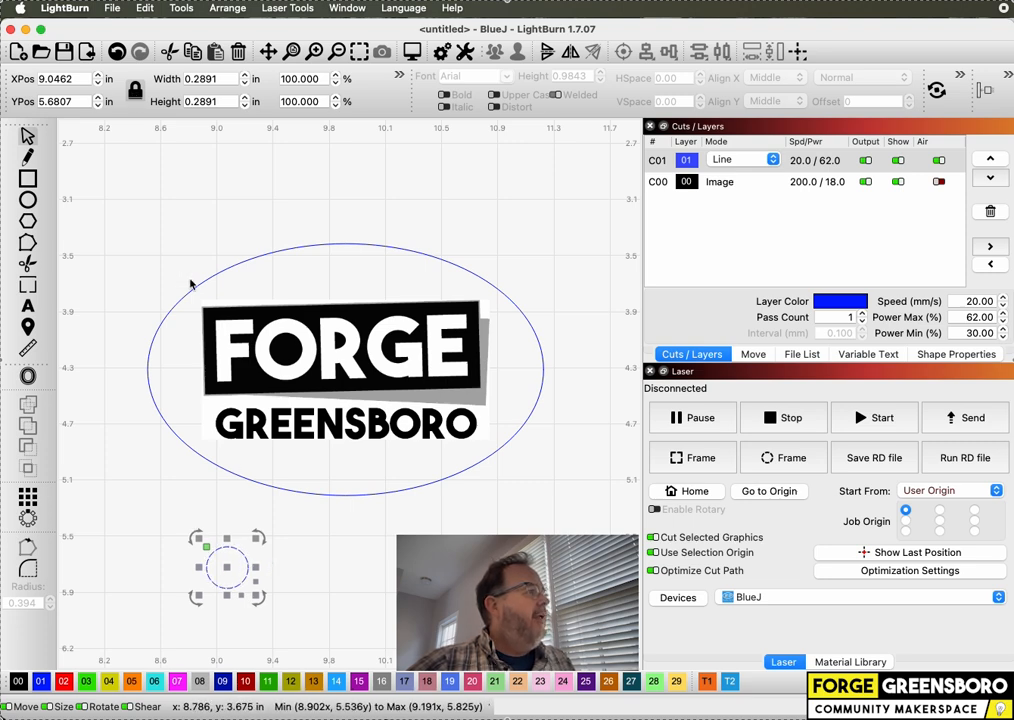
{"action": "left_click_drag", "start_coordinate": [221, 79], "coordinate": [182, 81]}
{"action": "key", "text": "BackSpace"}
{"action": "type", "text": ".15"}
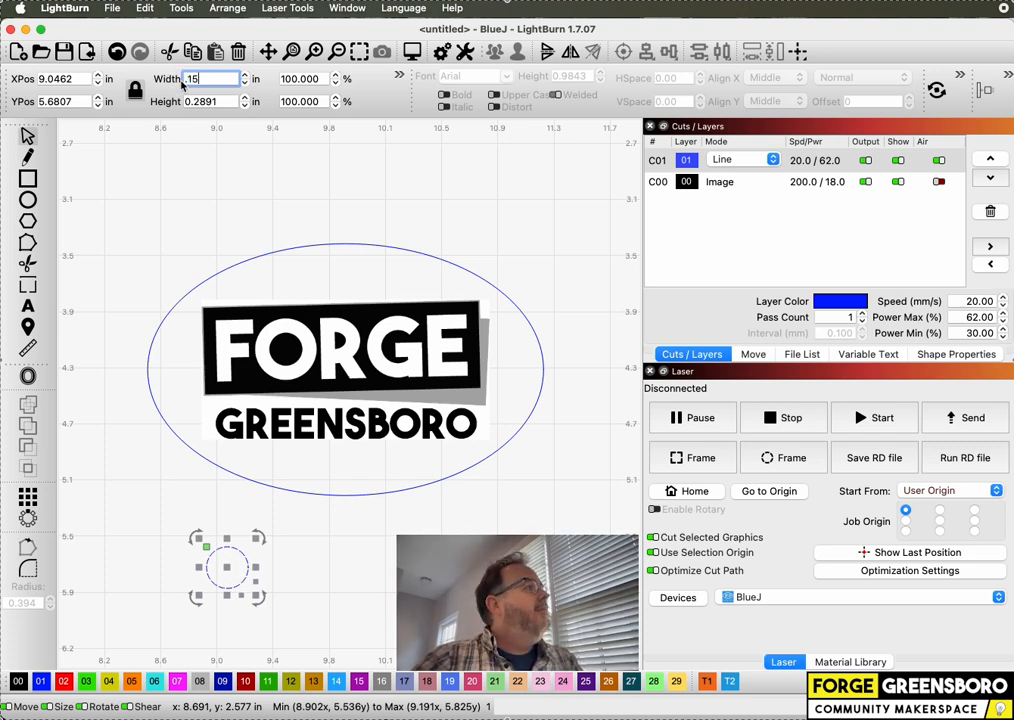
{"action": "key", "text": "Tab"}
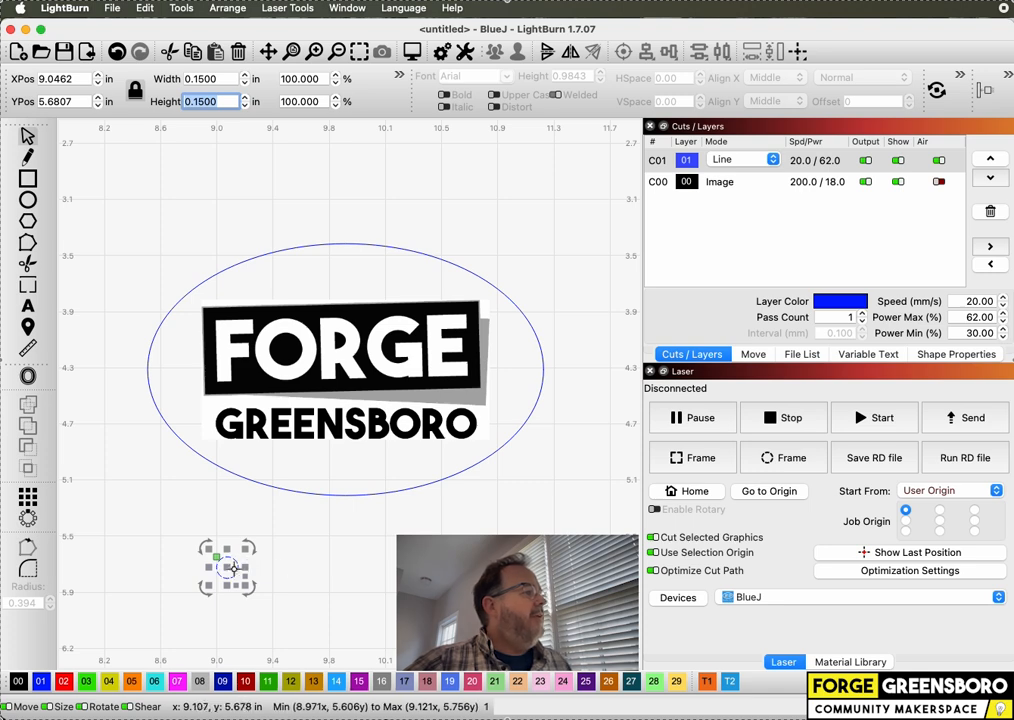
{"action": "left_click_drag", "start_coordinate": [227, 568], "coordinate": [178, 369]}
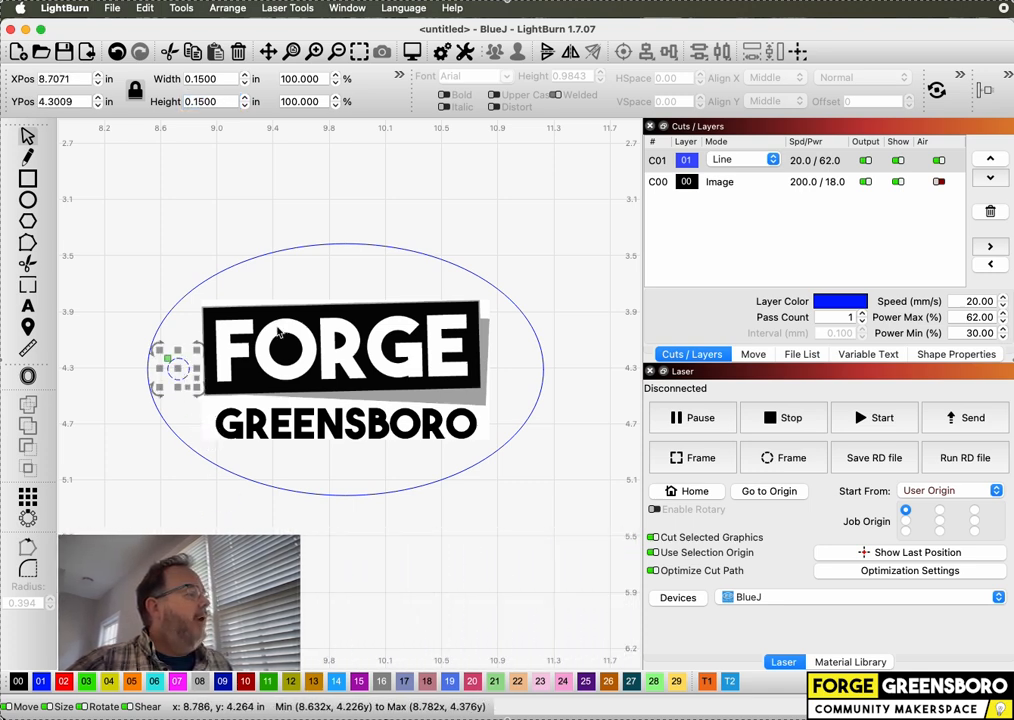
Step: Select the logo, ellipse and small circle together and align them with Align H-Center
{"action": "left_click_drag", "start_coordinate": [520, 223], "coordinate": [129, 600]}
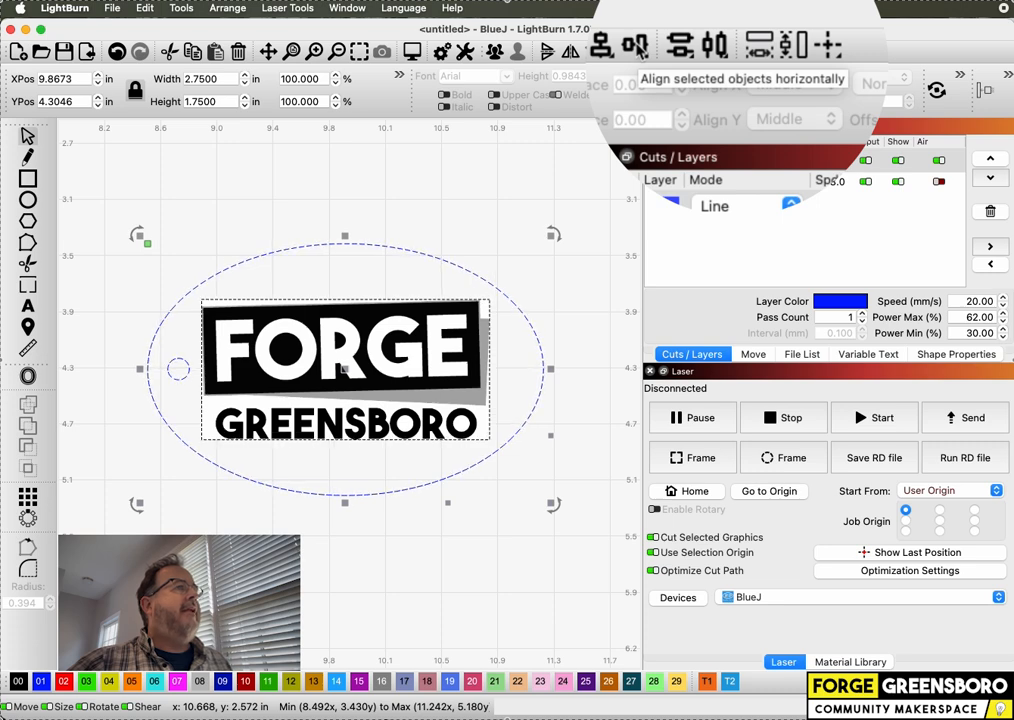
{"action": "left_click", "coordinate": [640, 46]}
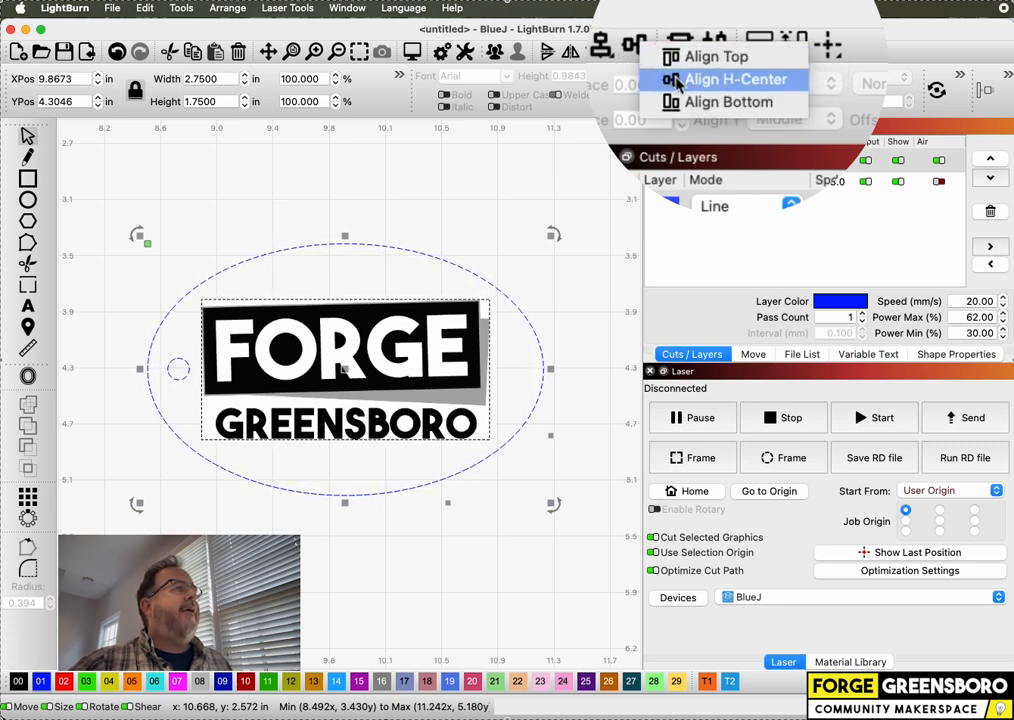
{"action": "left_click", "coordinate": [672, 80]}
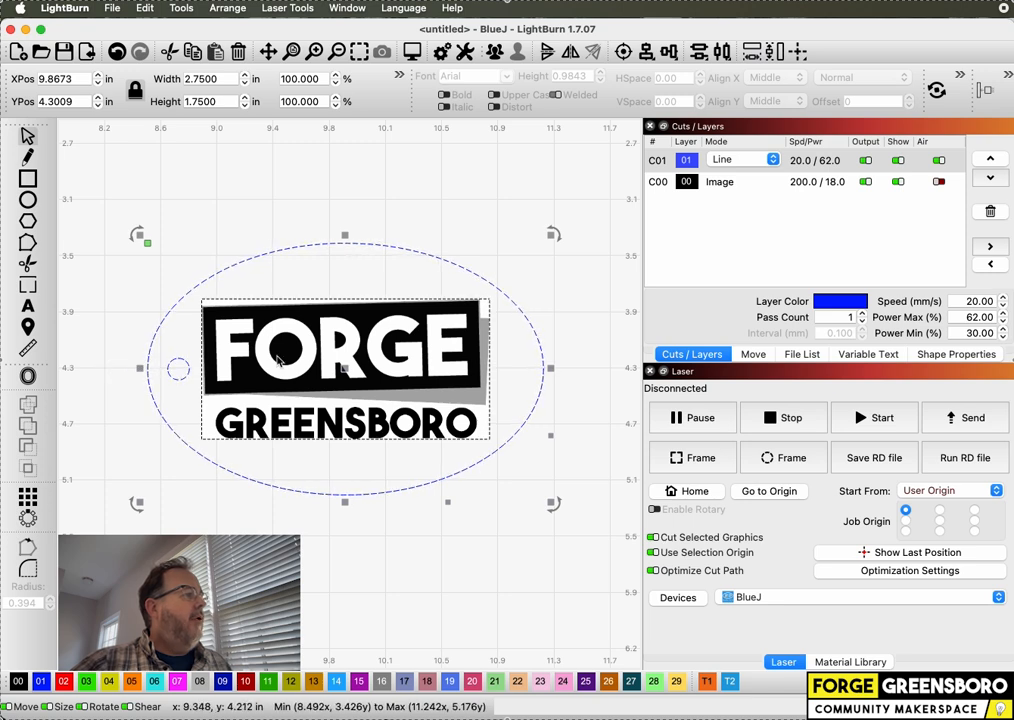
Step: Clear the selection and move the logo's Image layer above the blue Line layer in the cut order
{"action": "left_click", "coordinate": [603, 345]}
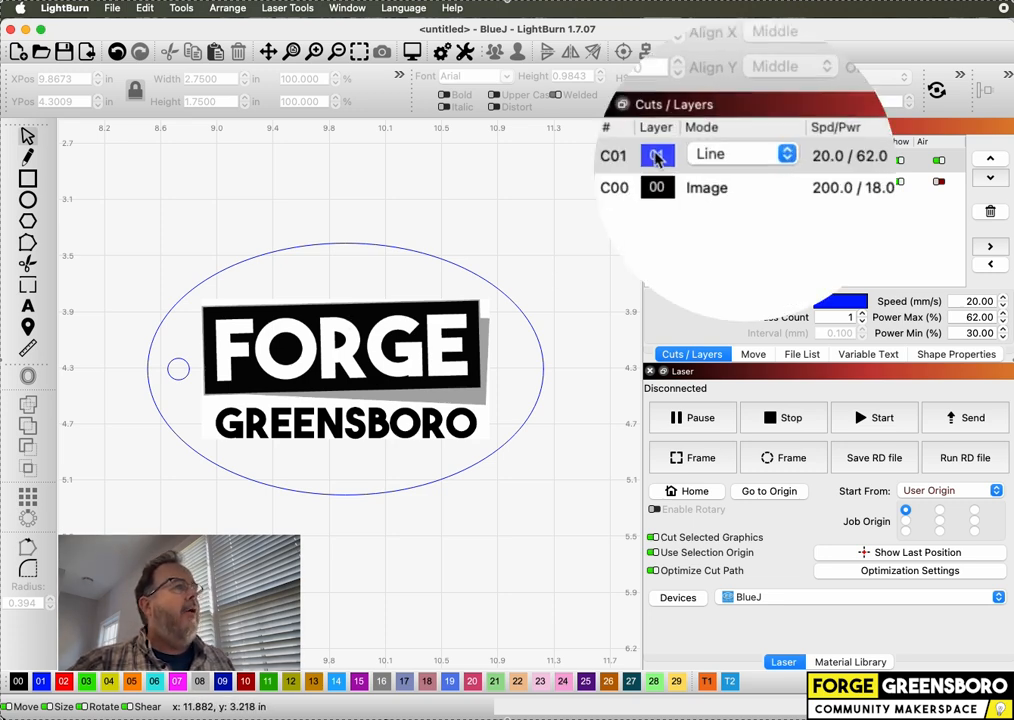
{"action": "left_click", "coordinate": [654, 157]}
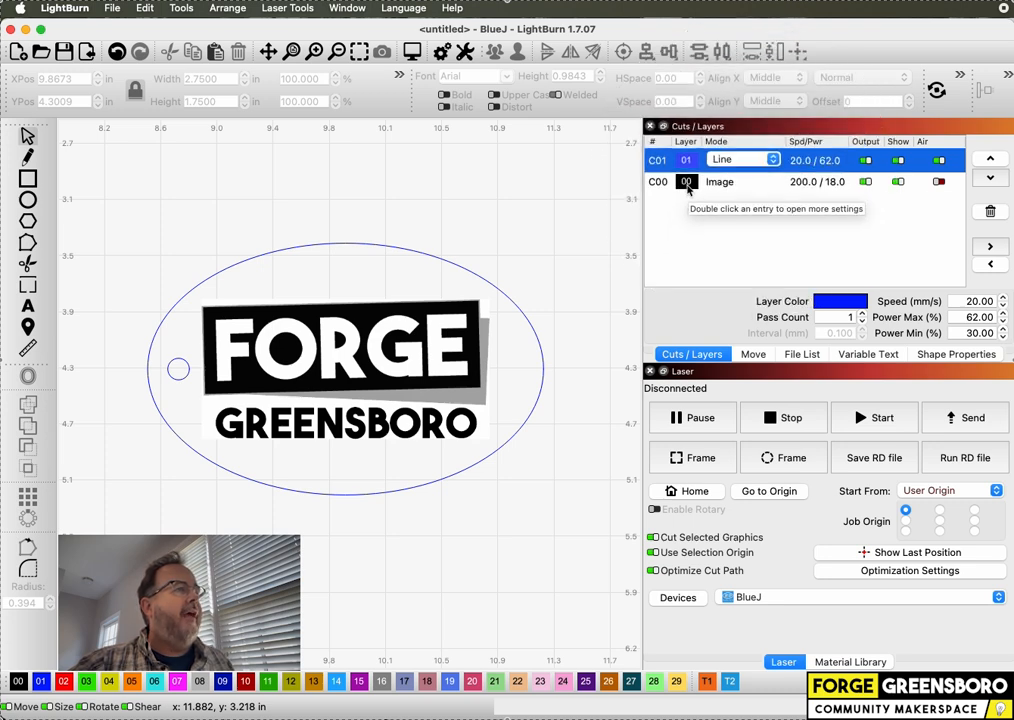
{"action": "left_click", "coordinate": [687, 183]}
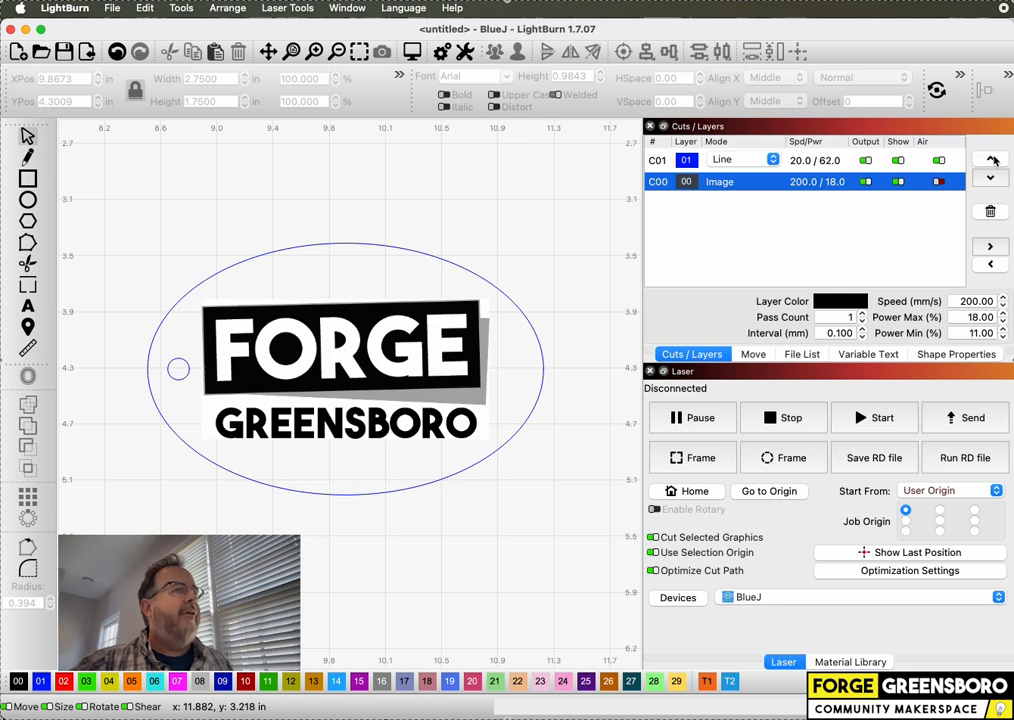
{"action": "left_click", "coordinate": [991, 161]}
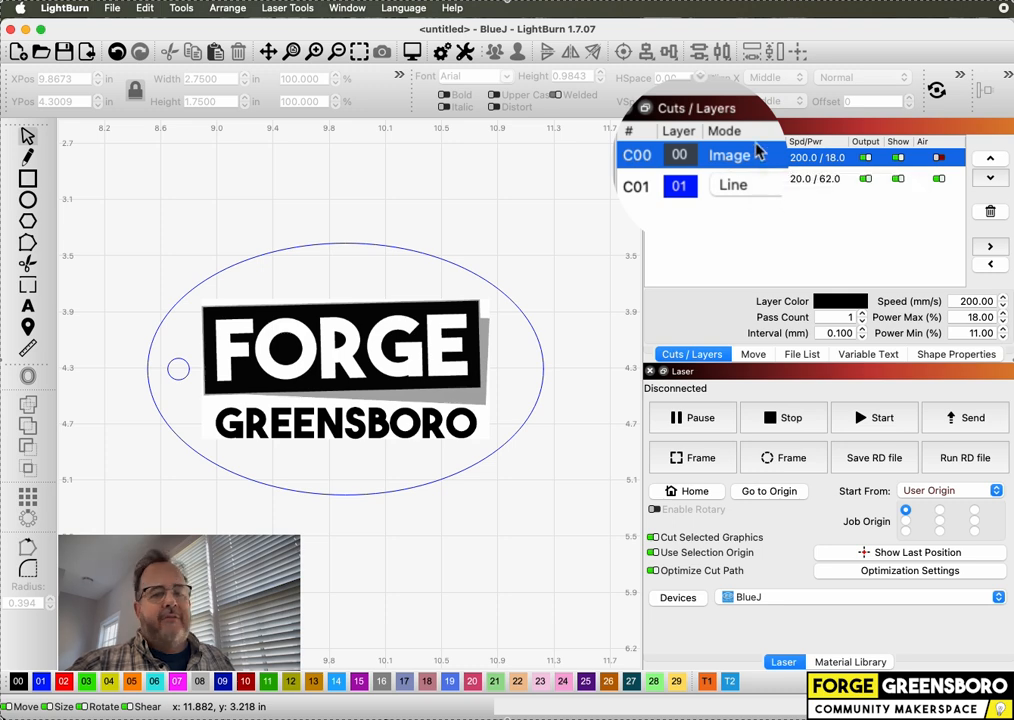
Step: Check the modes available for the blue layer, keep Line, and reset the window layout to its default
{"action": "left_click", "coordinate": [764, 195]}
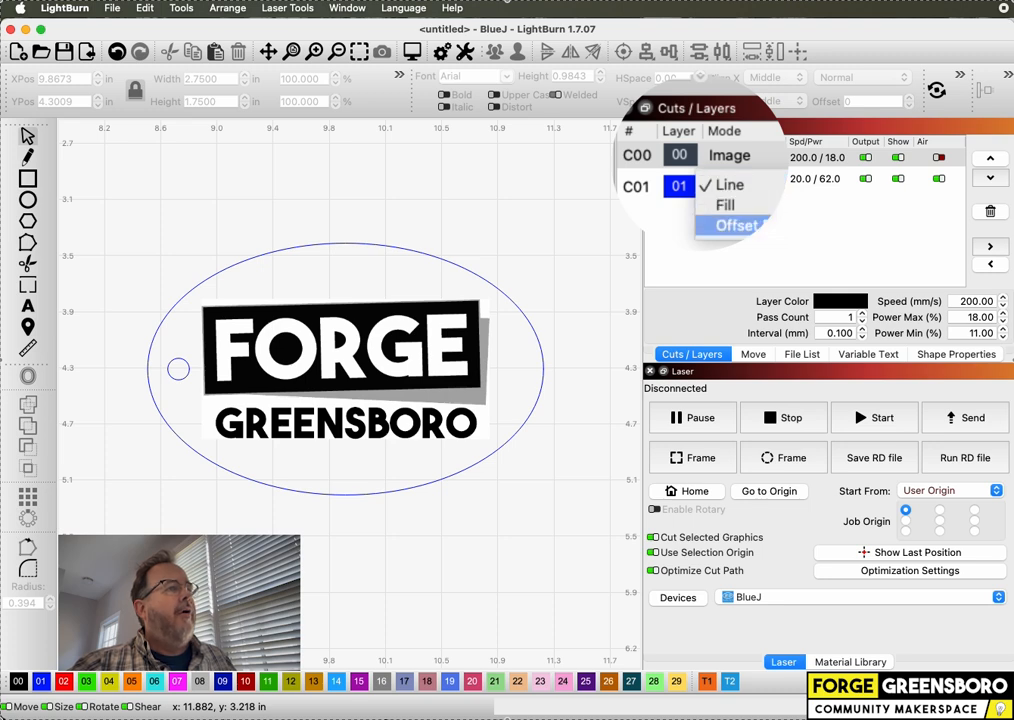
{"action": "left_click", "coordinate": [749, 185]}
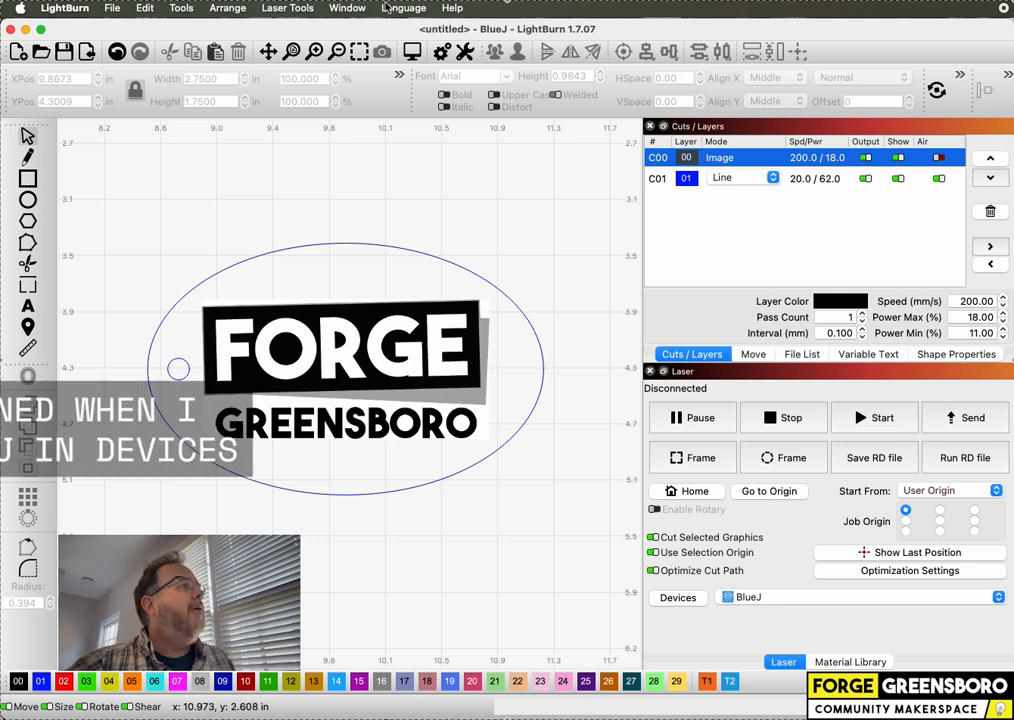
{"action": "left_click", "coordinate": [350, 8]}
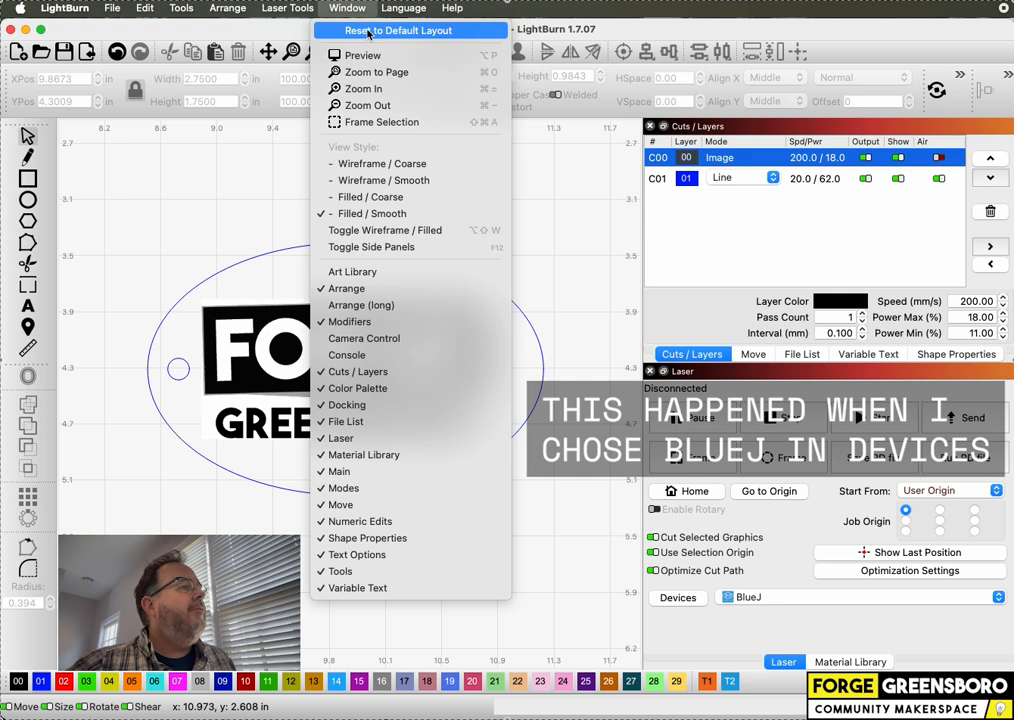
{"action": "left_click", "coordinate": [368, 32]}
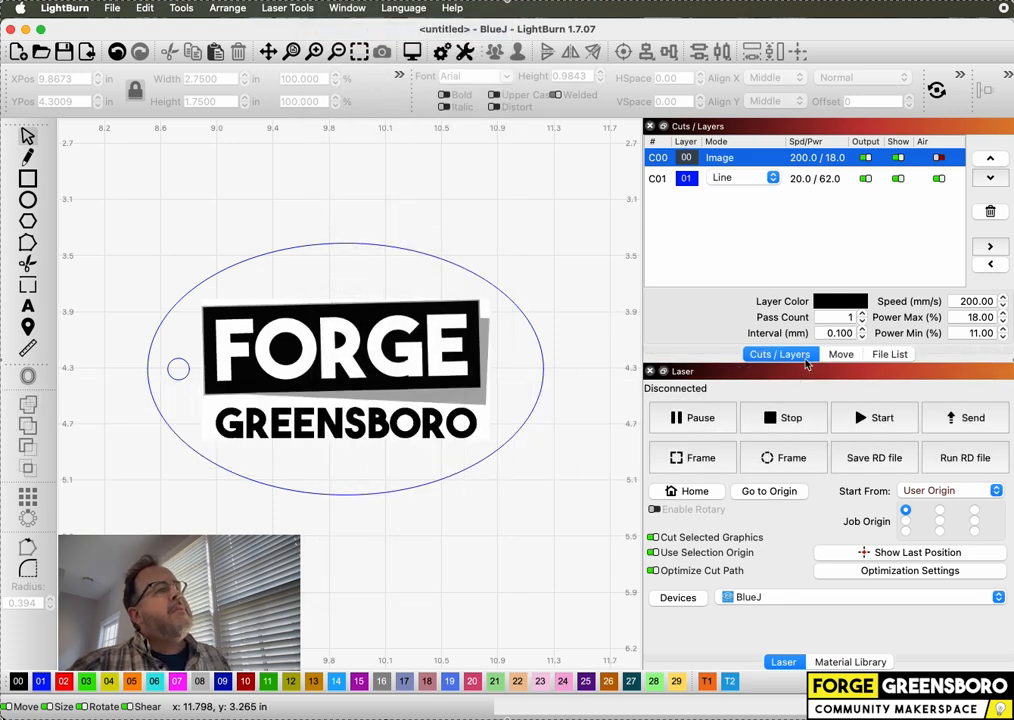
Step: Open the Image layer's cut settings and review its speed, maximum power and minimum power
{"action": "double_click", "coordinate": [689, 160]}
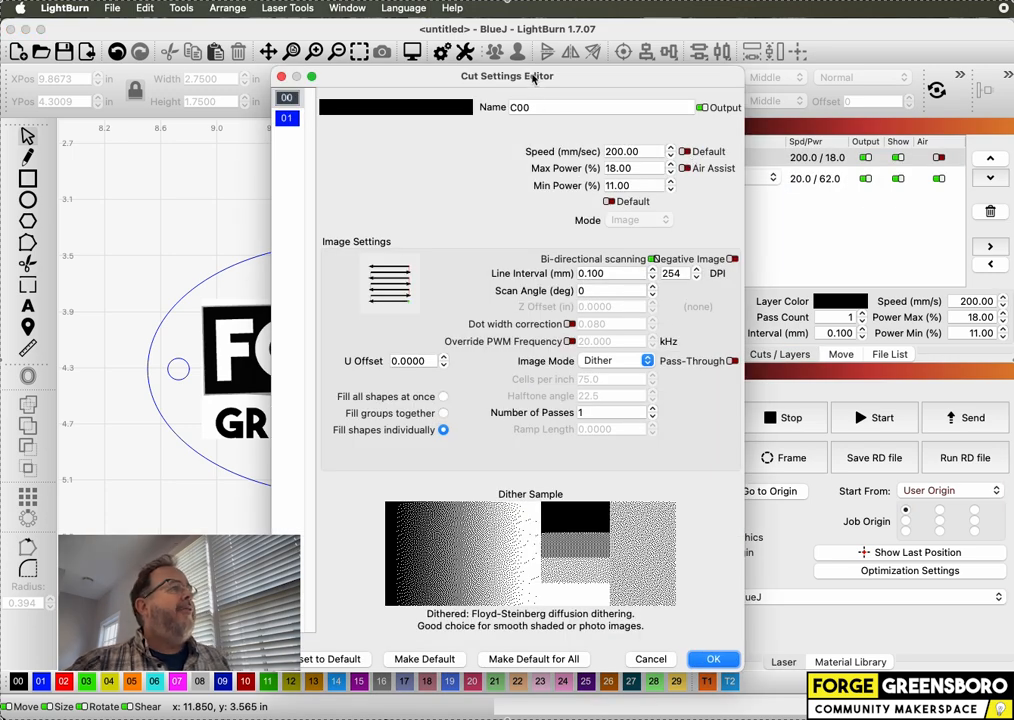
{"action": "left_click_drag", "start_coordinate": [533, 78], "coordinate": [583, 50]}
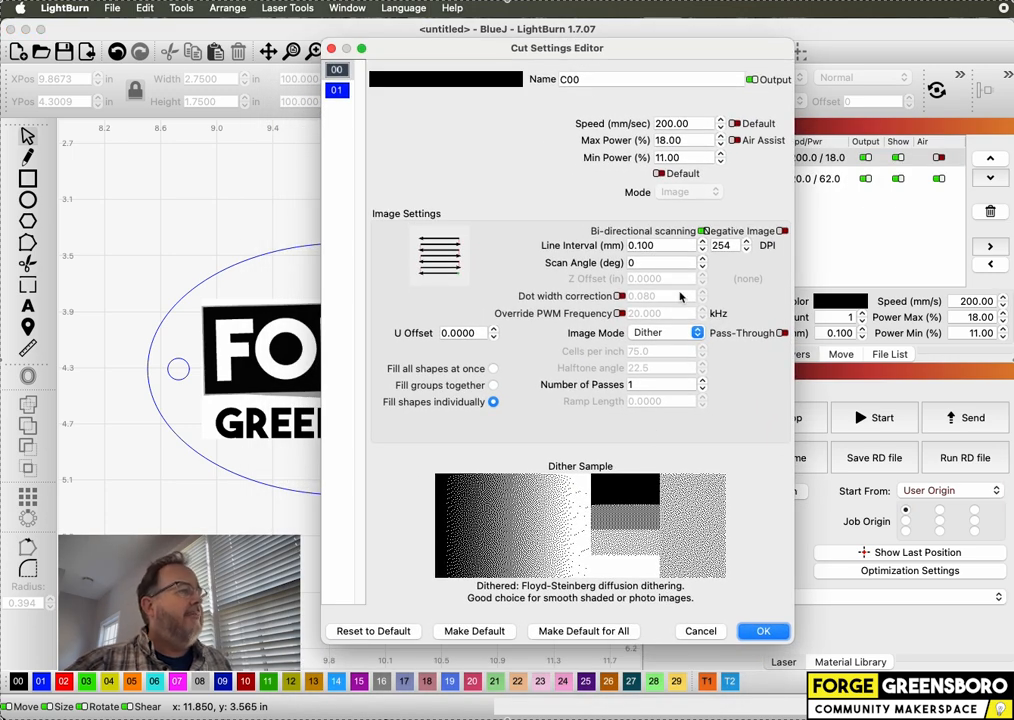
{"action": "double_click", "coordinate": [696, 124]}
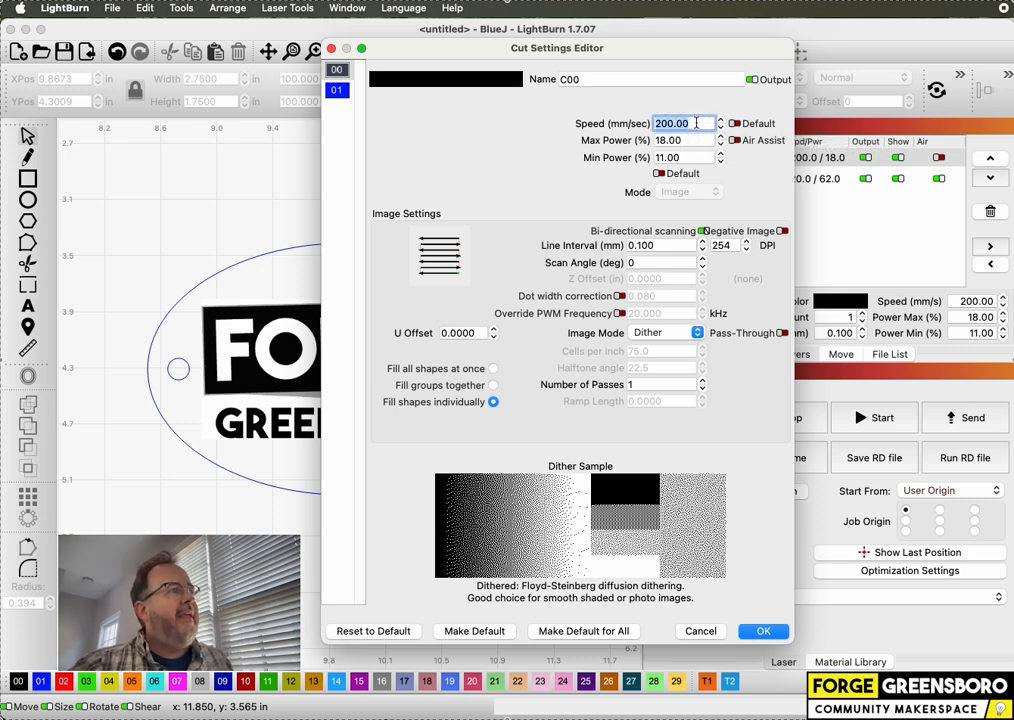
{"action": "double_click", "coordinate": [691, 141]}
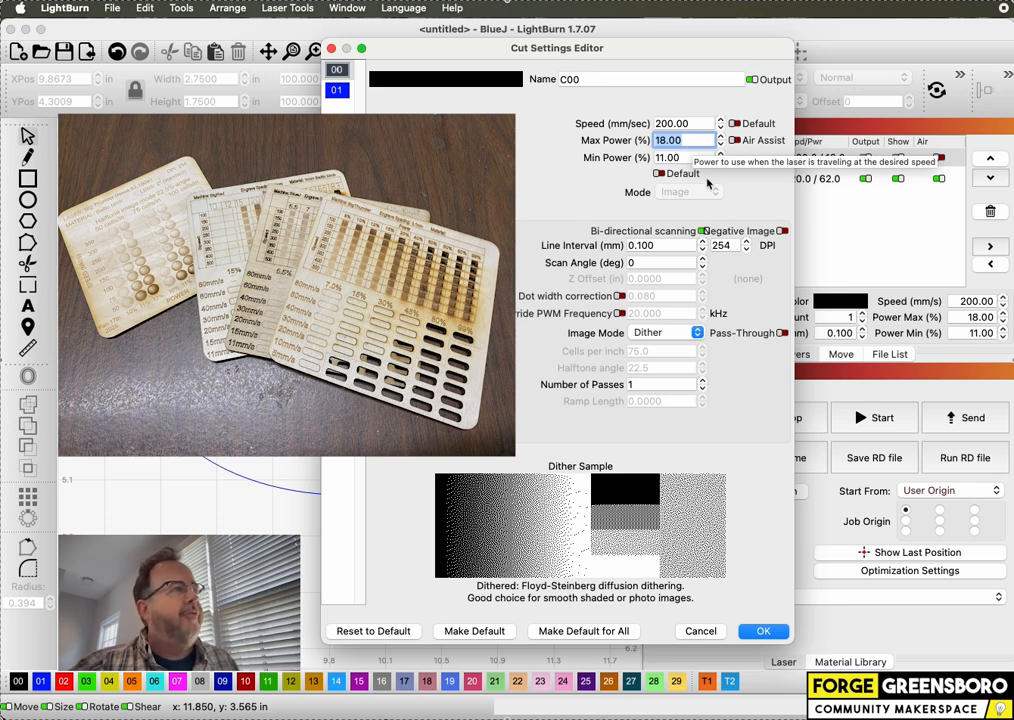
{"action": "key", "text": "Tab"}
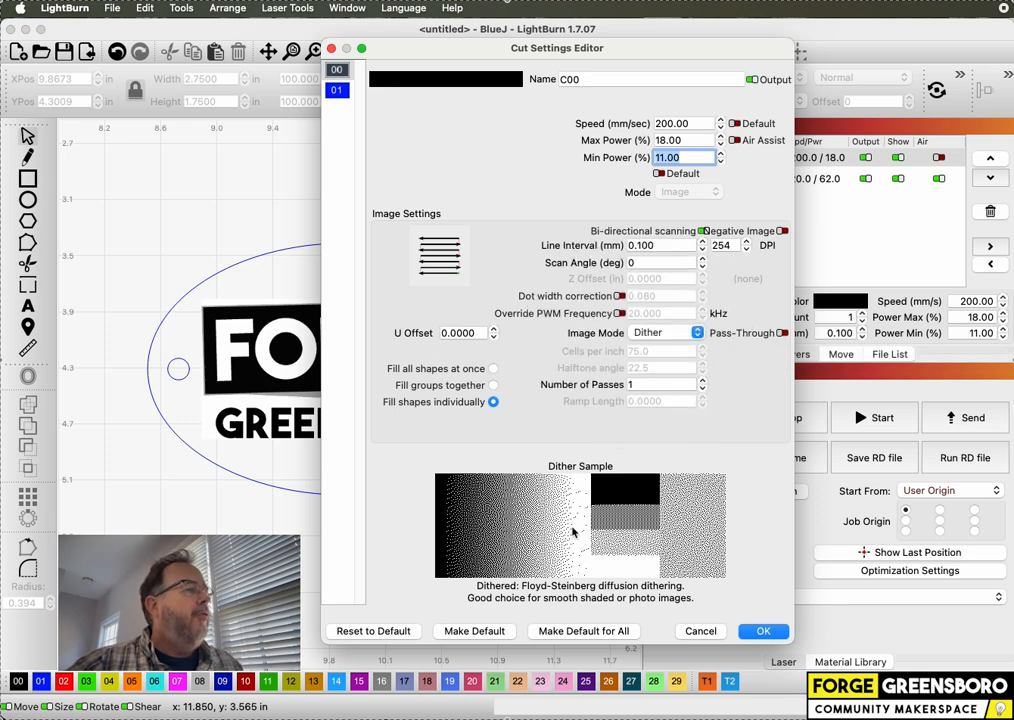
Step: Try the Grayscale image mode for the Image layer, then set it to Threshold and accept the cut settings
{"action": "left_click", "coordinate": [670, 333]}
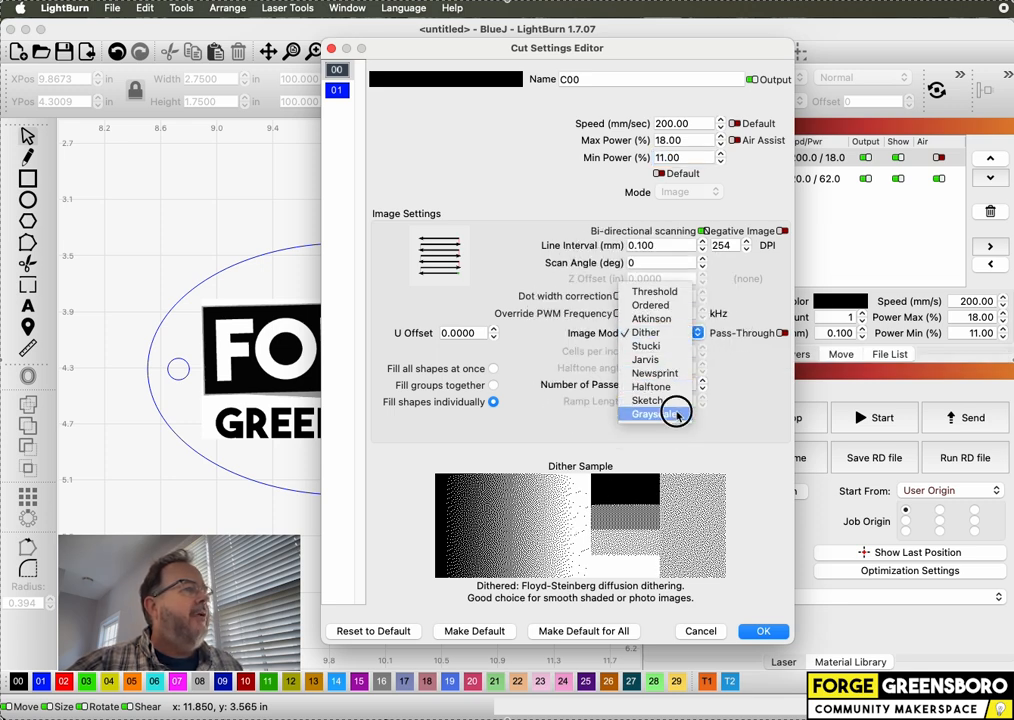
{"action": "left_click", "coordinate": [654, 414]}
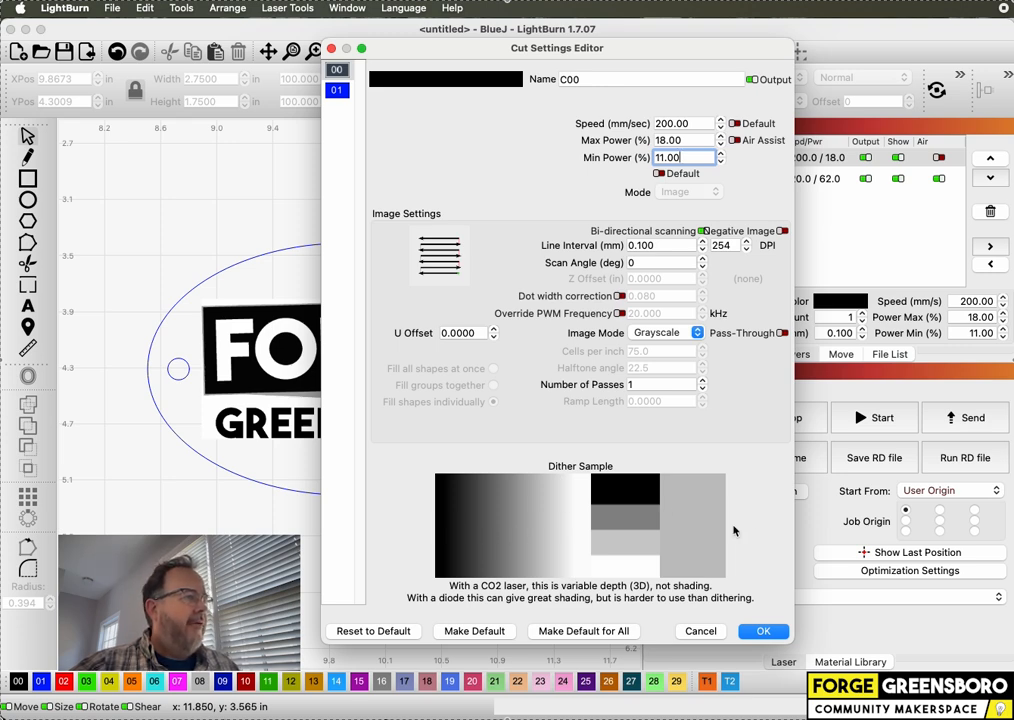
{"action": "left_click", "coordinate": [693, 332]}
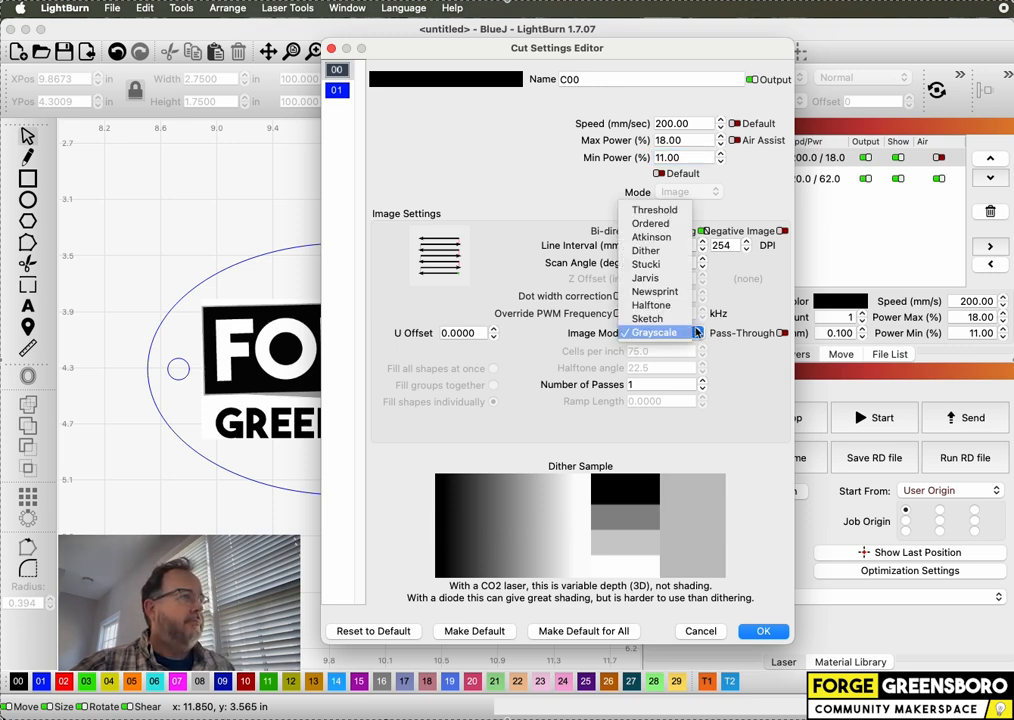
{"action": "left_click", "coordinate": [680, 211]}
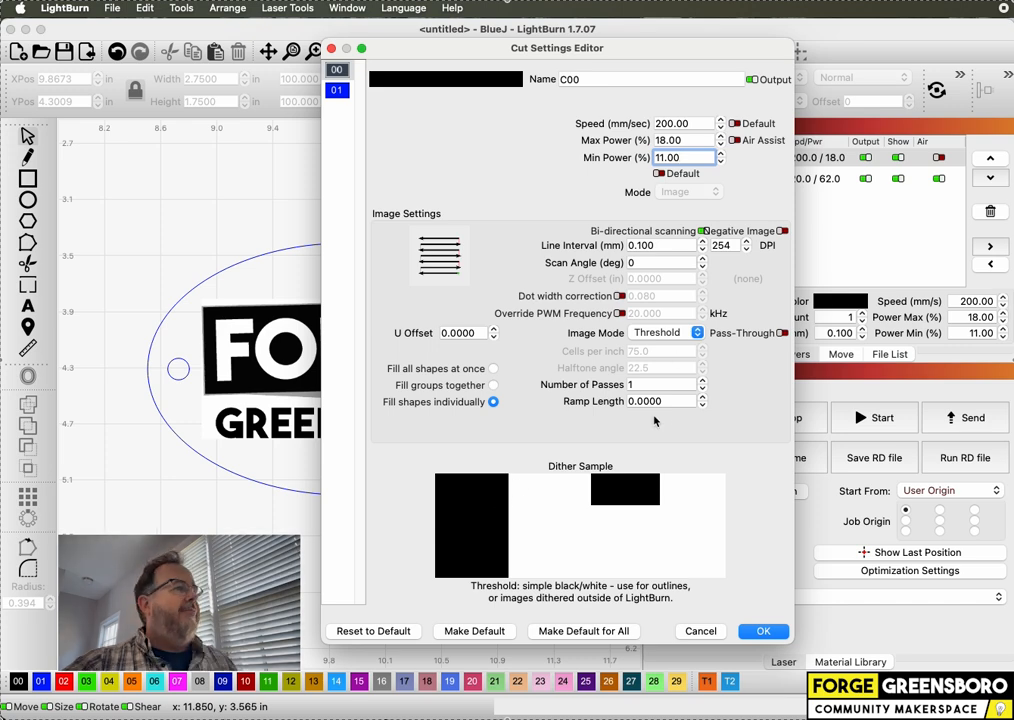
{"action": "left_click", "coordinate": [740, 633]}
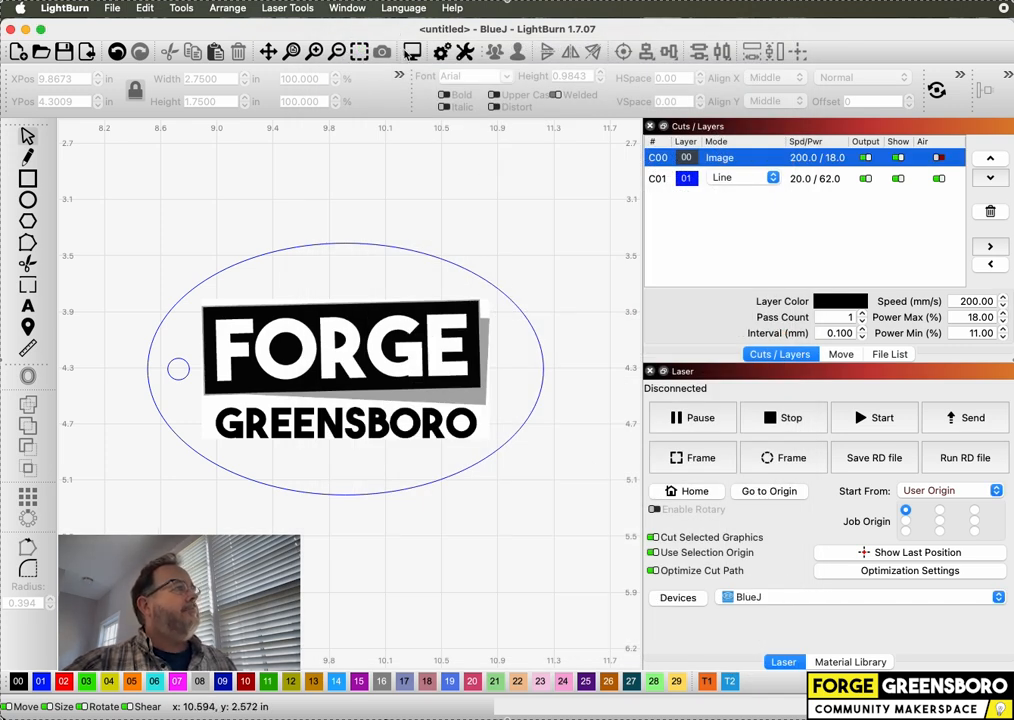
Step: Preview the laser job with the logo, ellipse and small hole all selected, then close the preview and clear the selection
{"action": "left_click", "coordinate": [413, 55]}
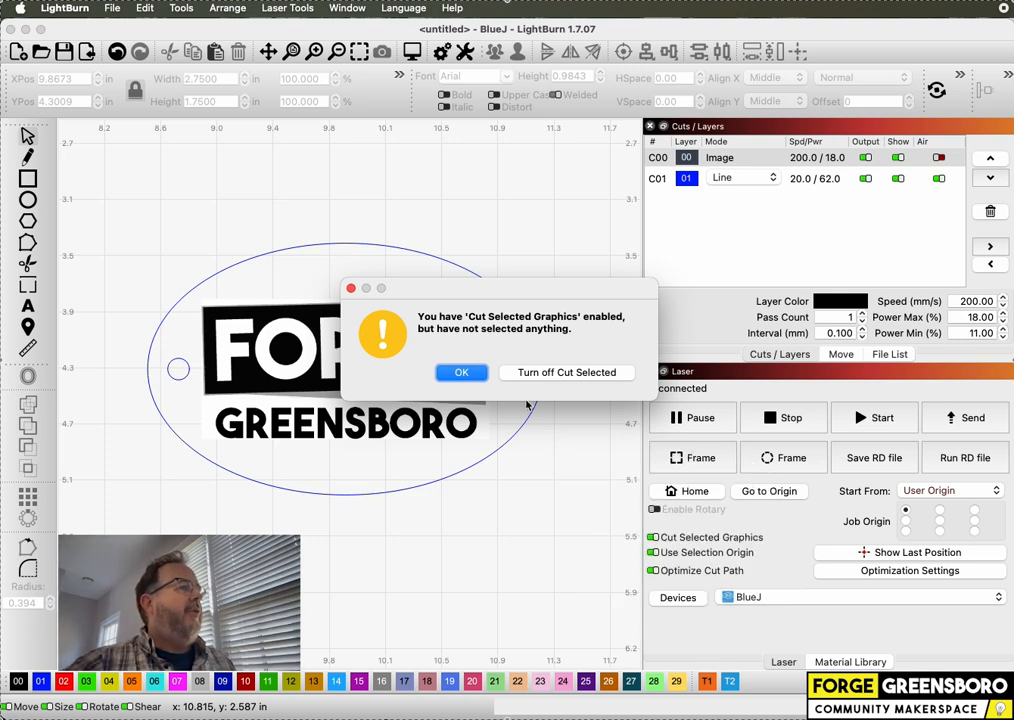
{"action": "left_click", "coordinate": [351, 289]}
{"action": "left_click_drag", "start_coordinate": [569, 200], "coordinate": [86, 542]}
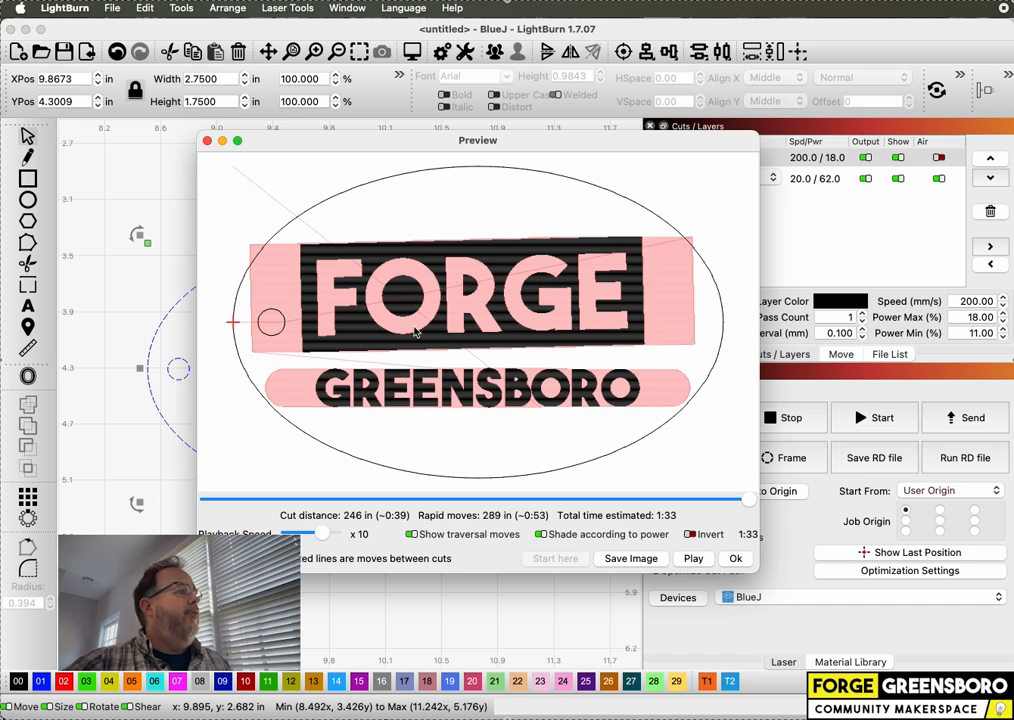
{"action": "left_click_drag", "start_coordinate": [522, 141], "coordinate": [791, 158]}
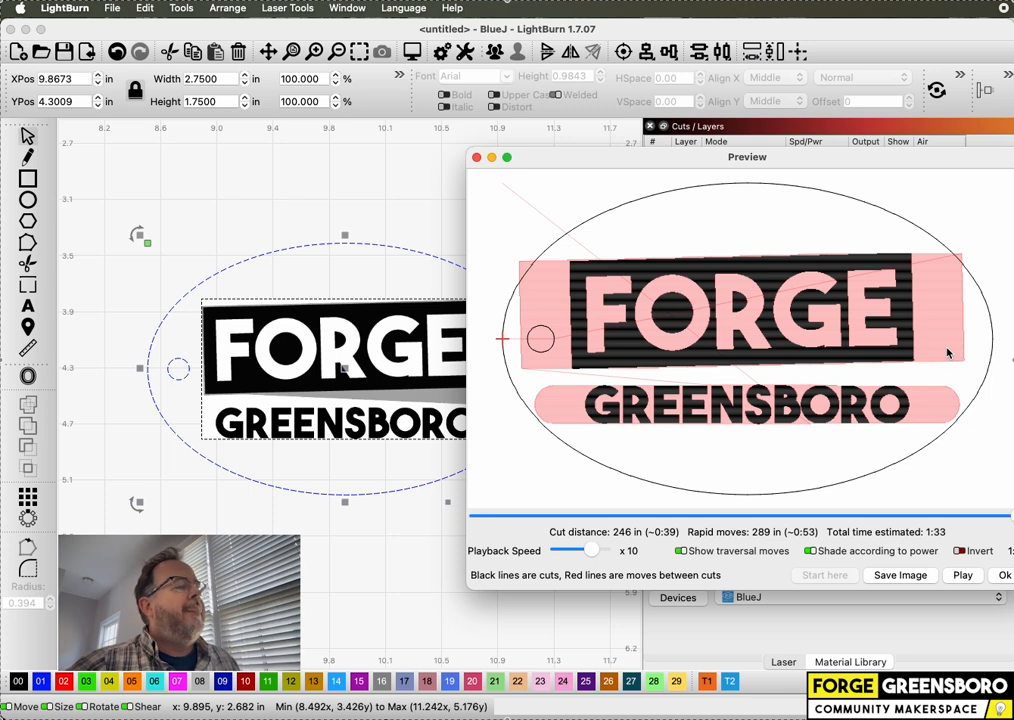
{"action": "left_click", "coordinate": [477, 160]}
{"action": "left_click", "coordinate": [511, 208]}
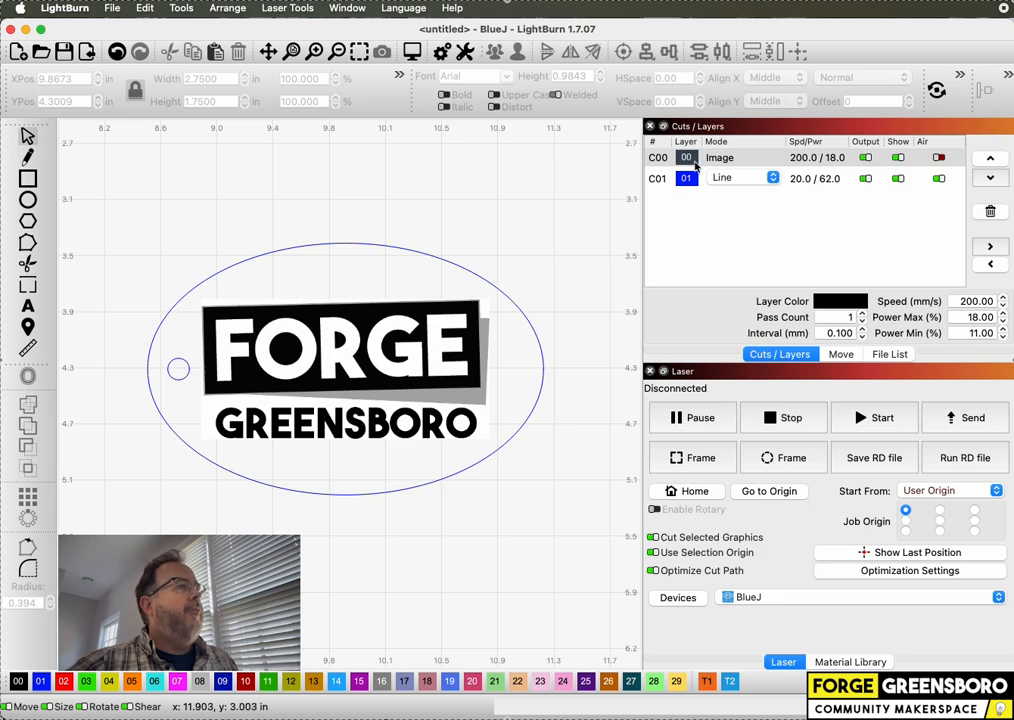
Step: Open Adjust Image for the logo and shrink its window so the whole dialog fits on screen
{"action": "left_click", "coordinate": [414, 369]}
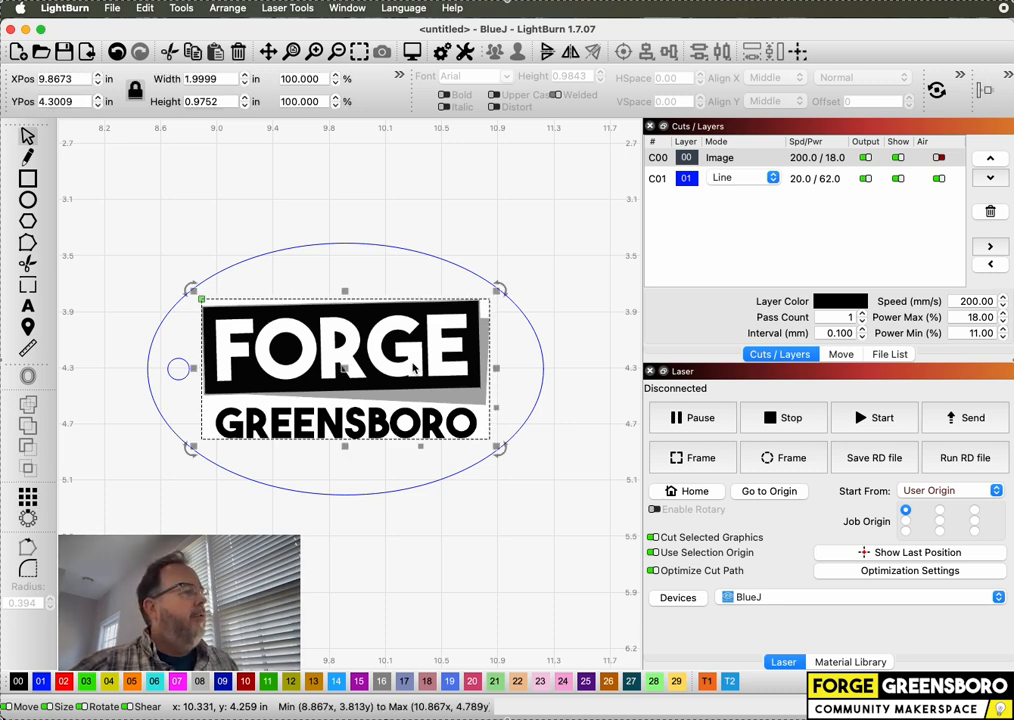
{"action": "right_click", "coordinate": [414, 369]}
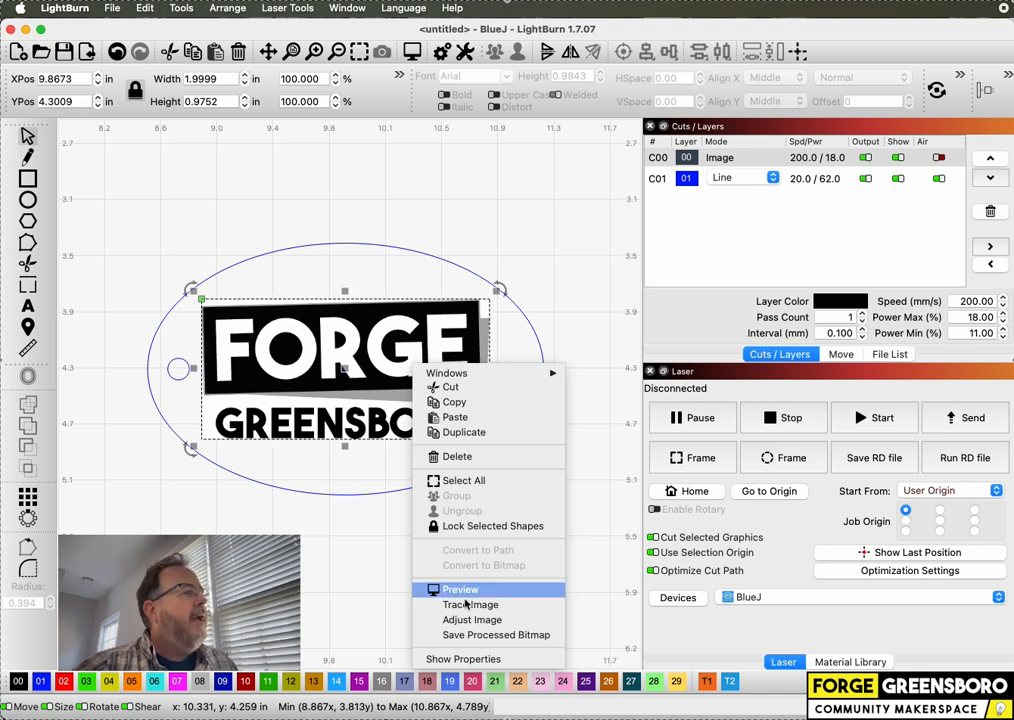
{"action": "left_click", "coordinate": [524, 625]}
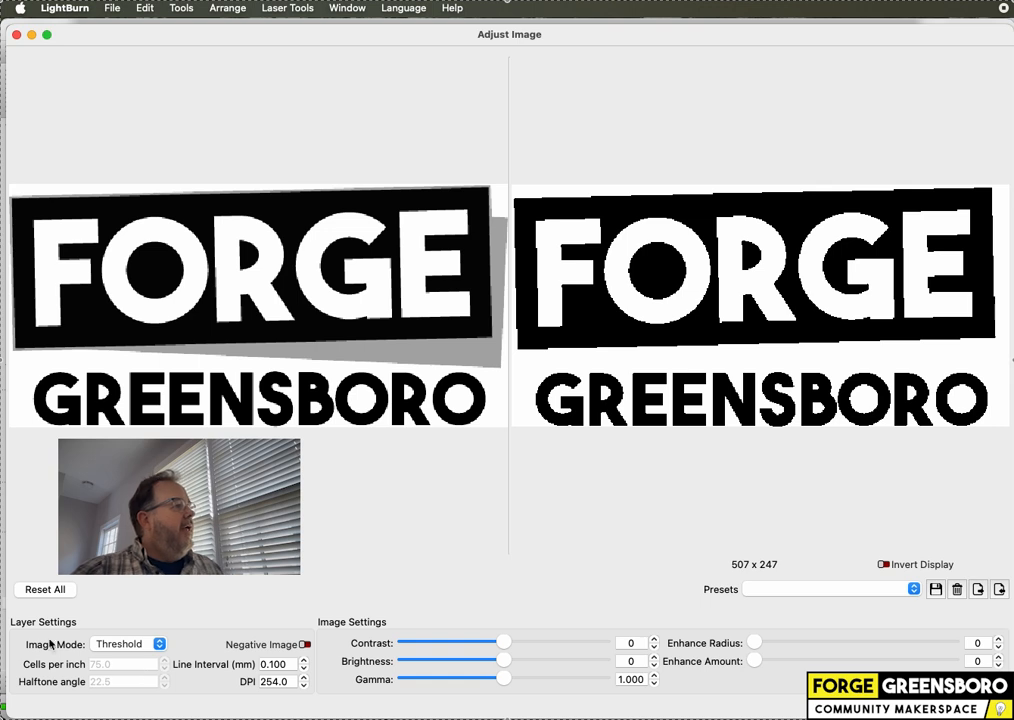
{"action": "left_click", "coordinate": [143, 647]}
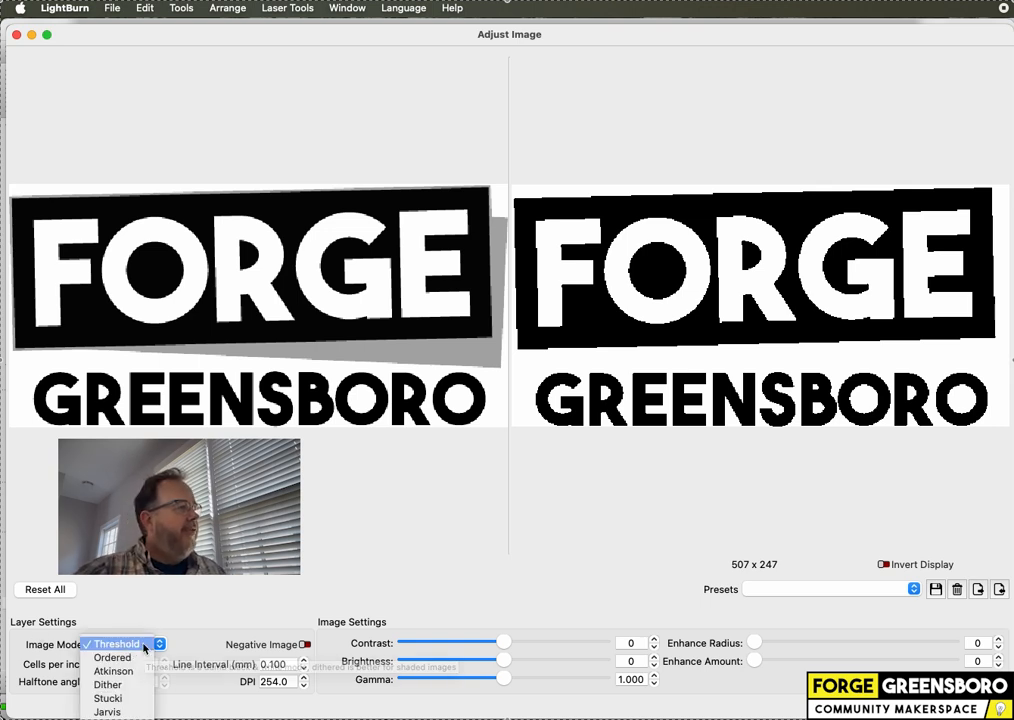
{"action": "left_click", "coordinate": [143, 647]}
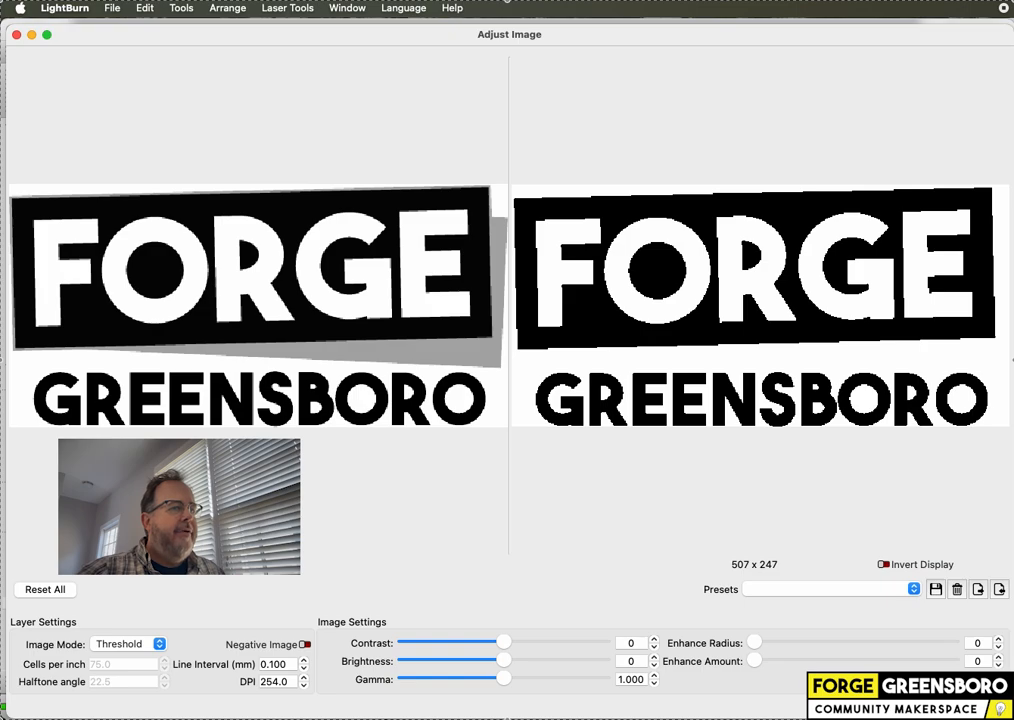
{"action": "left_click_drag", "start_coordinate": [1012, 716], "coordinate": [990, 627]}
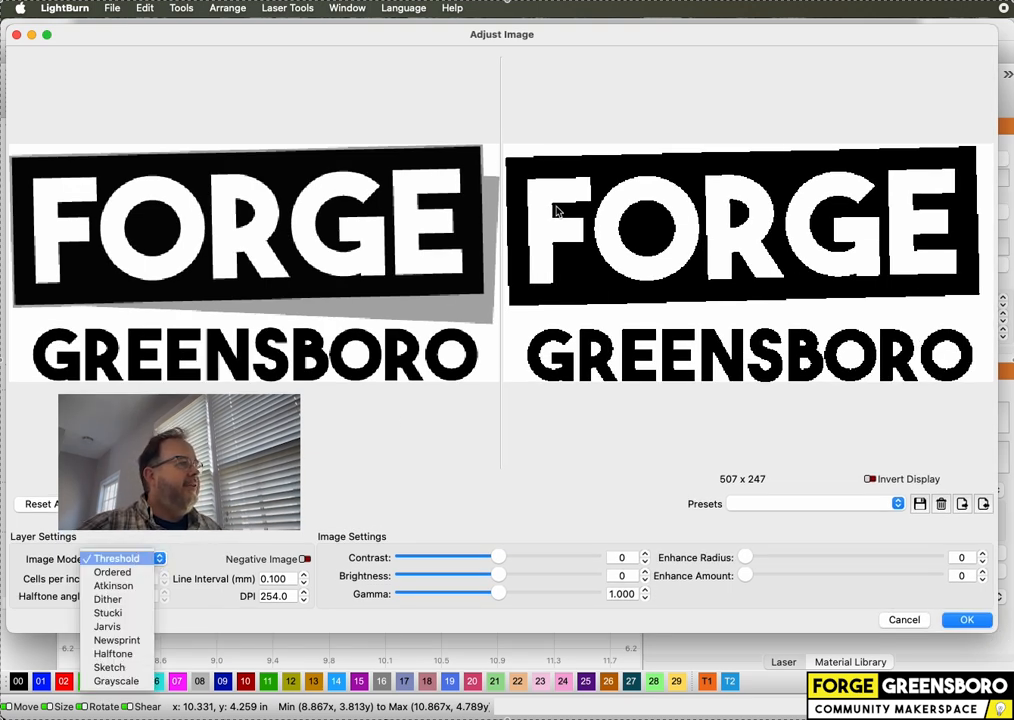
Step: Set the logo's image mode to Ordered and examine the dot pattern in the processed image up close
{"action": "left_click", "coordinate": [131, 578]}
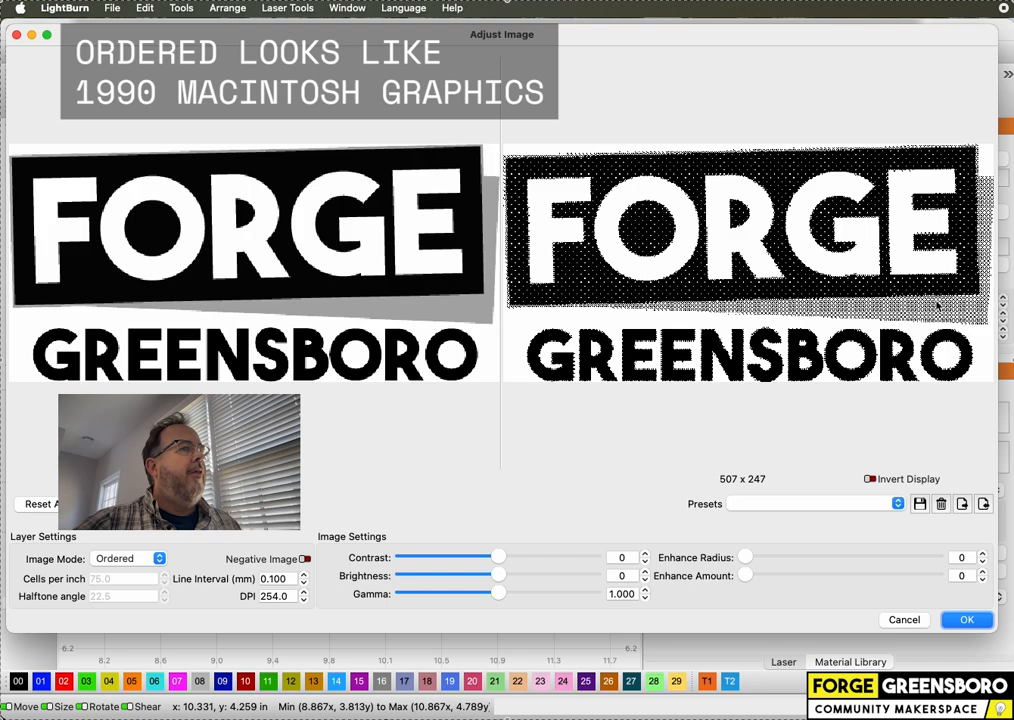
{"action": "scroll", "coordinate": [936, 304], "scroll_direction": "up", "scroll_amount": 6}
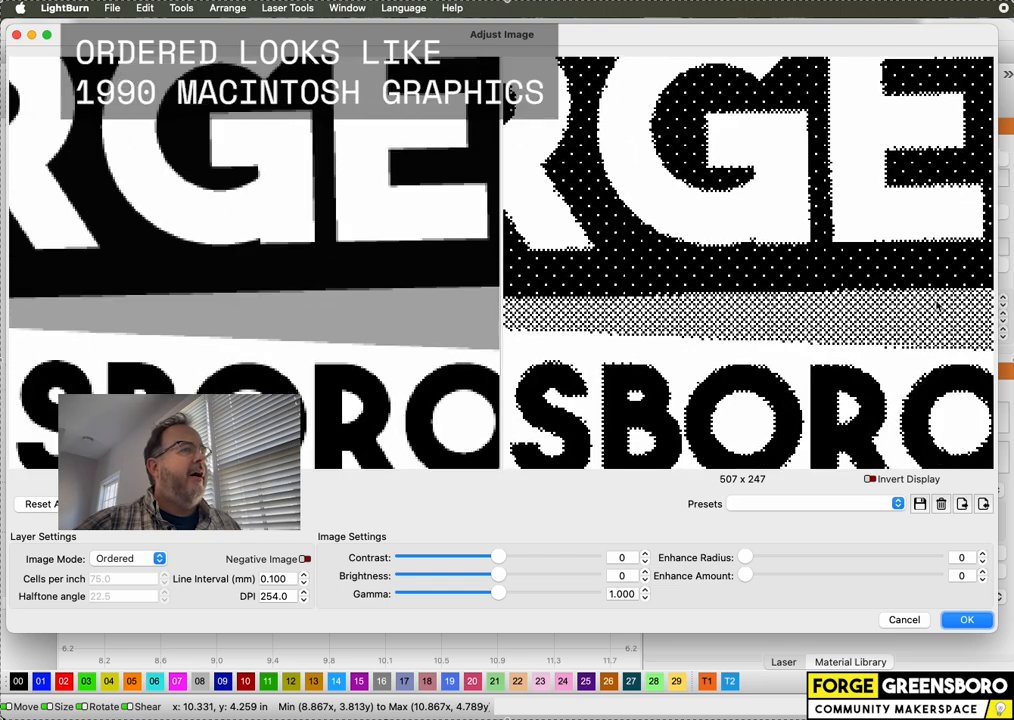
{"action": "scroll", "coordinate": [936, 304], "scroll_direction": "up", "scroll_amount": 2}
{"action": "scroll", "coordinate": [818, 285], "scroll_direction": "down", "scroll_amount": 8}
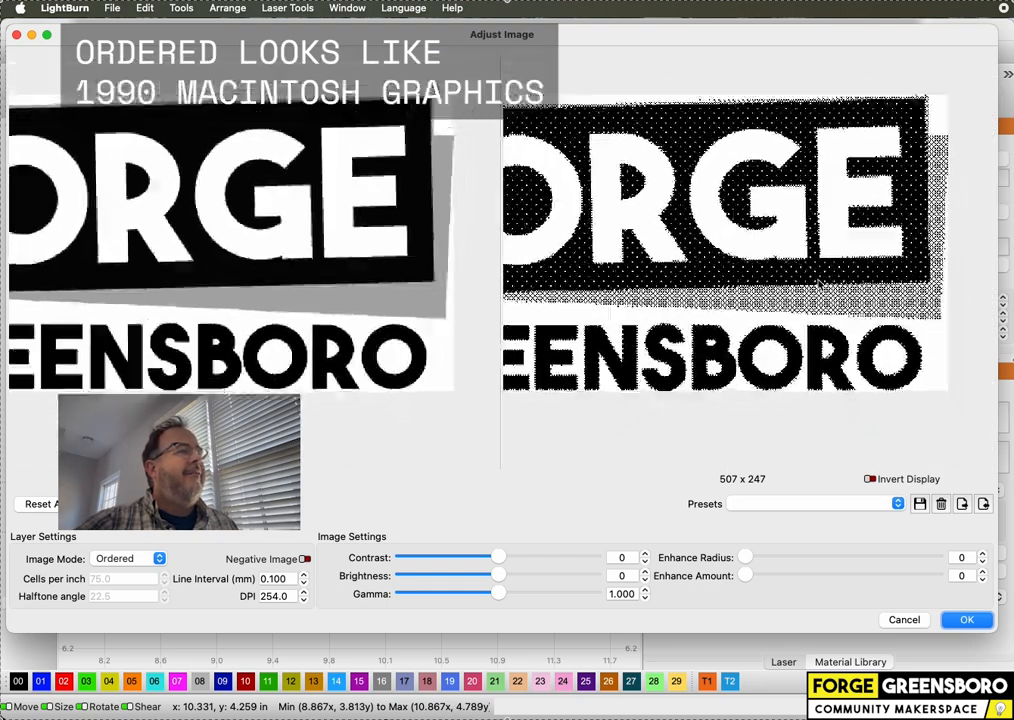
{"action": "scroll", "coordinate": [961, 348], "scroll_direction": "down", "scroll_amount": 2}
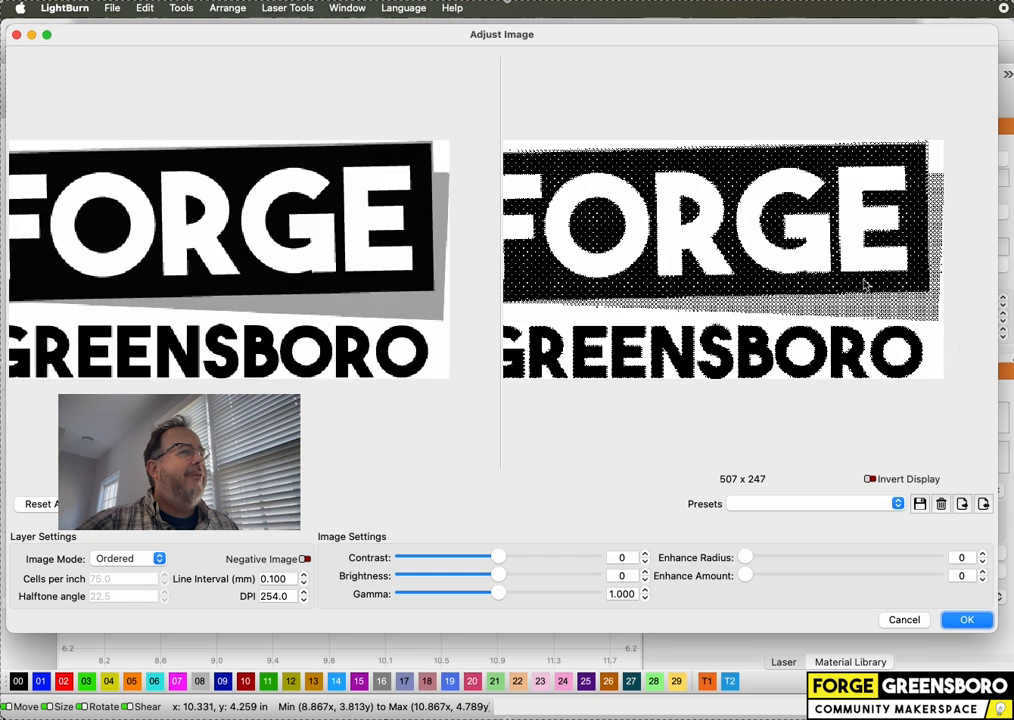
Step: Set the logo's image mode to Atkinson and examine the shading of the gray shadow up close
{"action": "left_click", "coordinate": [157, 560]}
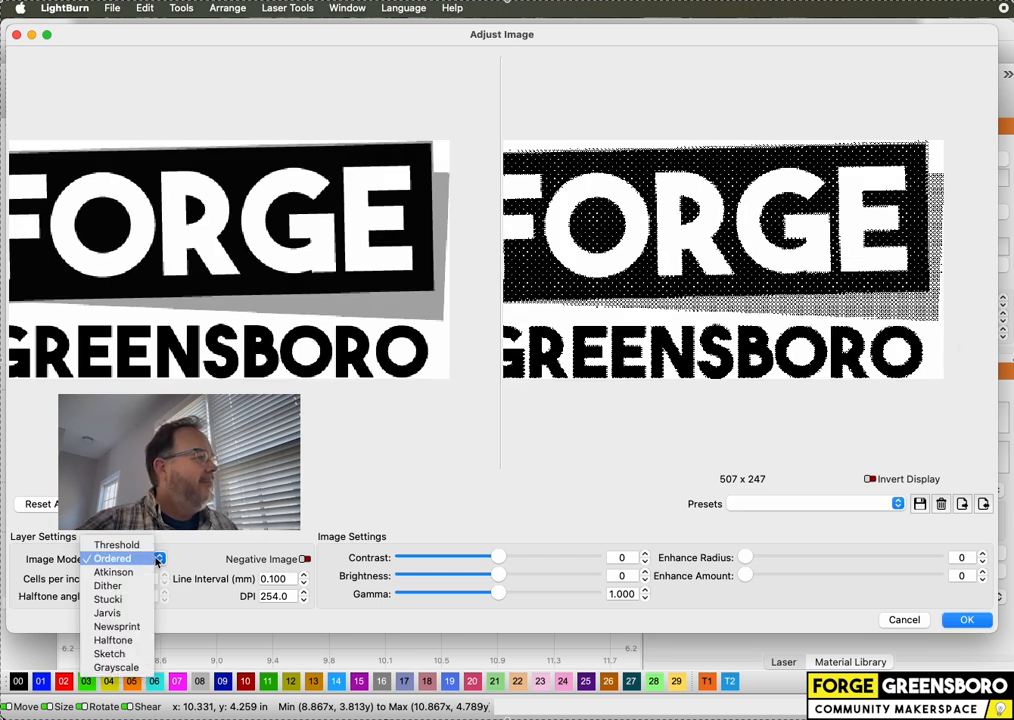
{"action": "left_click", "coordinate": [140, 572]}
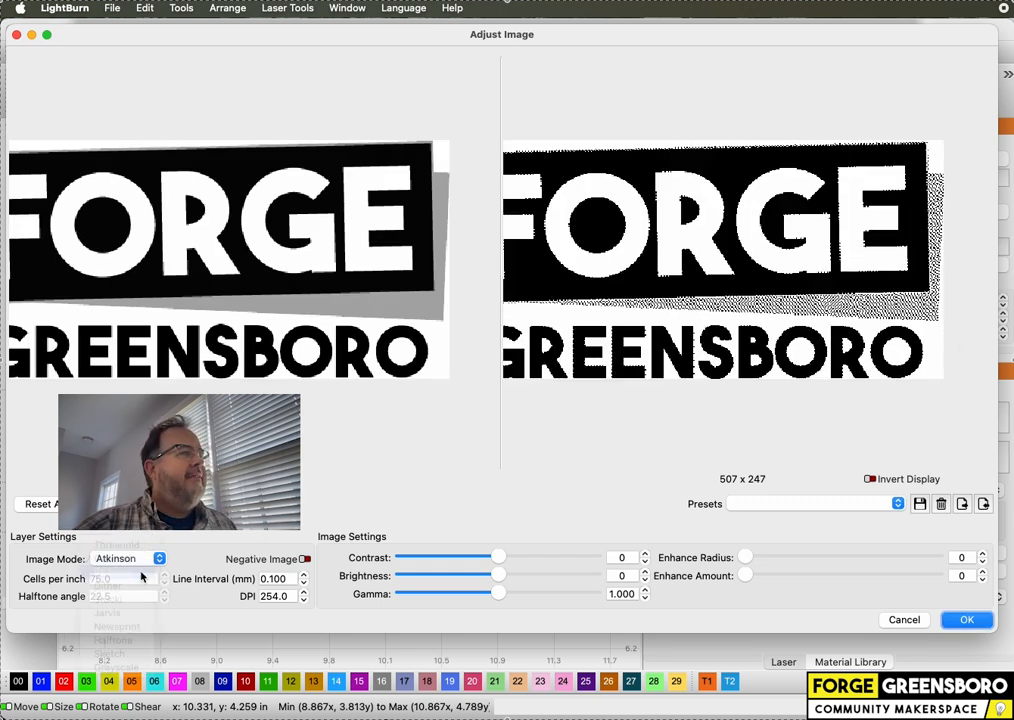
{"action": "scroll", "coordinate": [871, 195], "scroll_direction": "up", "scroll_amount": 4}
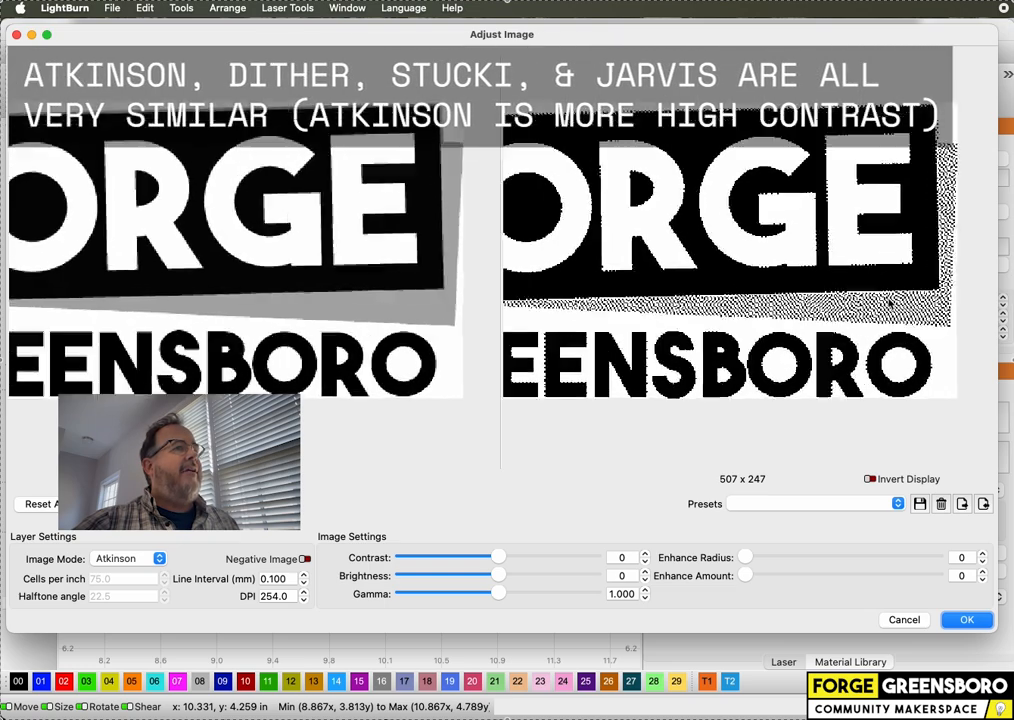
Step: Switch the logo's image mode to Dither, Stucki and Jarvis in turn to compare their processed dot patterns
{"action": "scroll", "coordinate": [887, 300], "scroll_direction": "up", "scroll_amount": 1}
{"action": "scroll", "coordinate": [887, 300], "scroll_direction": "down", "scroll_amount": 3}
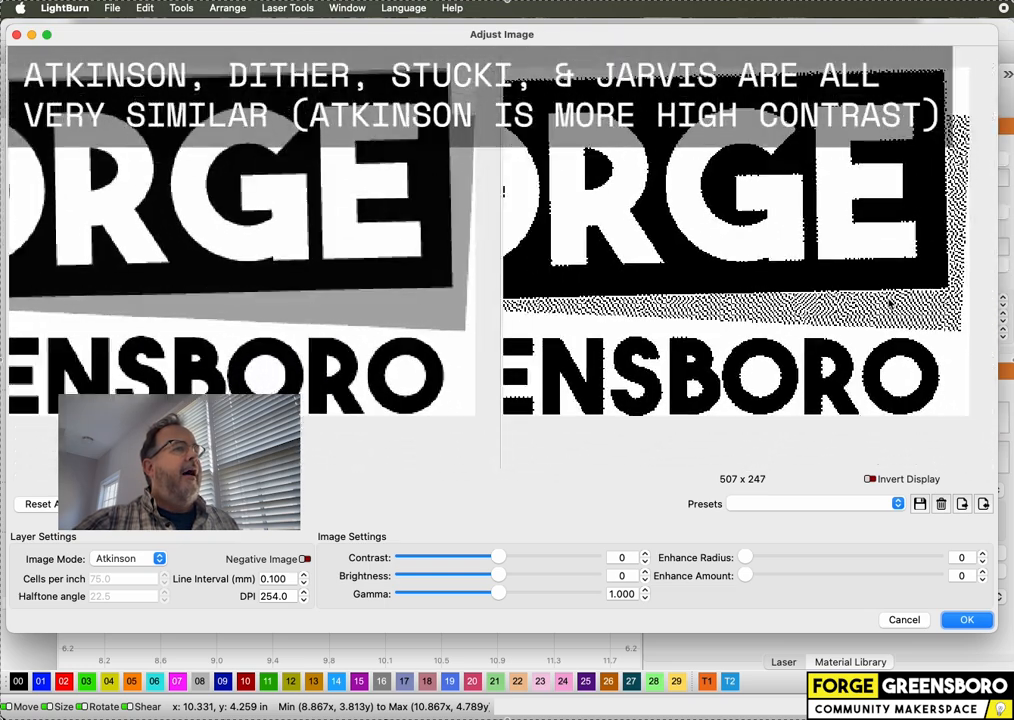
{"action": "scroll", "coordinate": [831, 319], "scroll_direction": "down", "scroll_amount": 3}
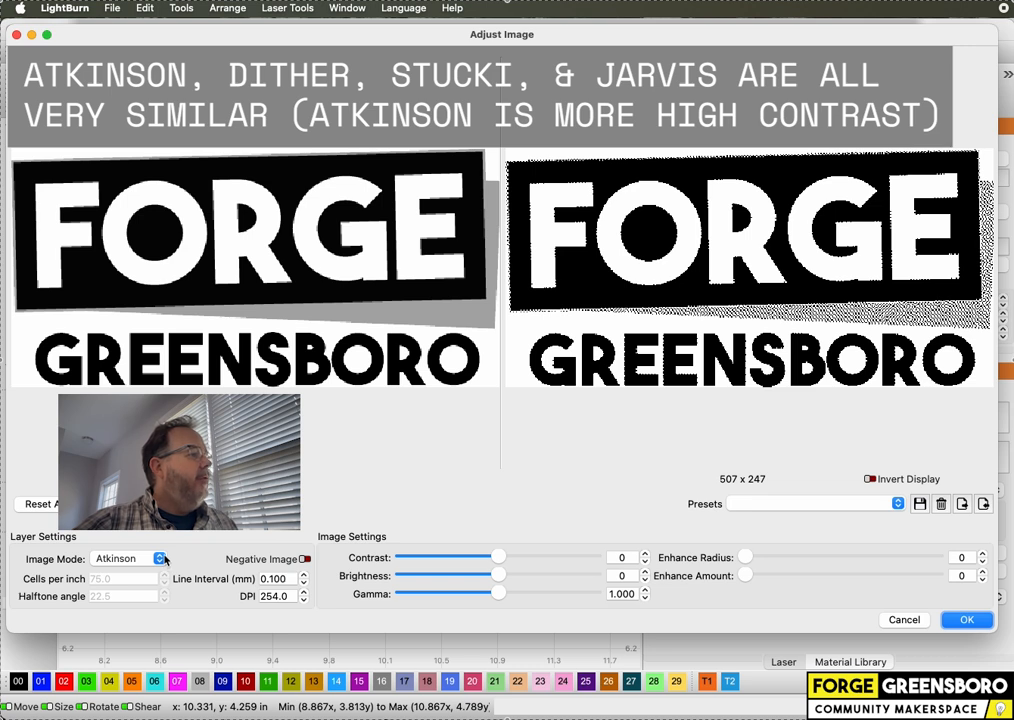
{"action": "left_click", "coordinate": [159, 559]}
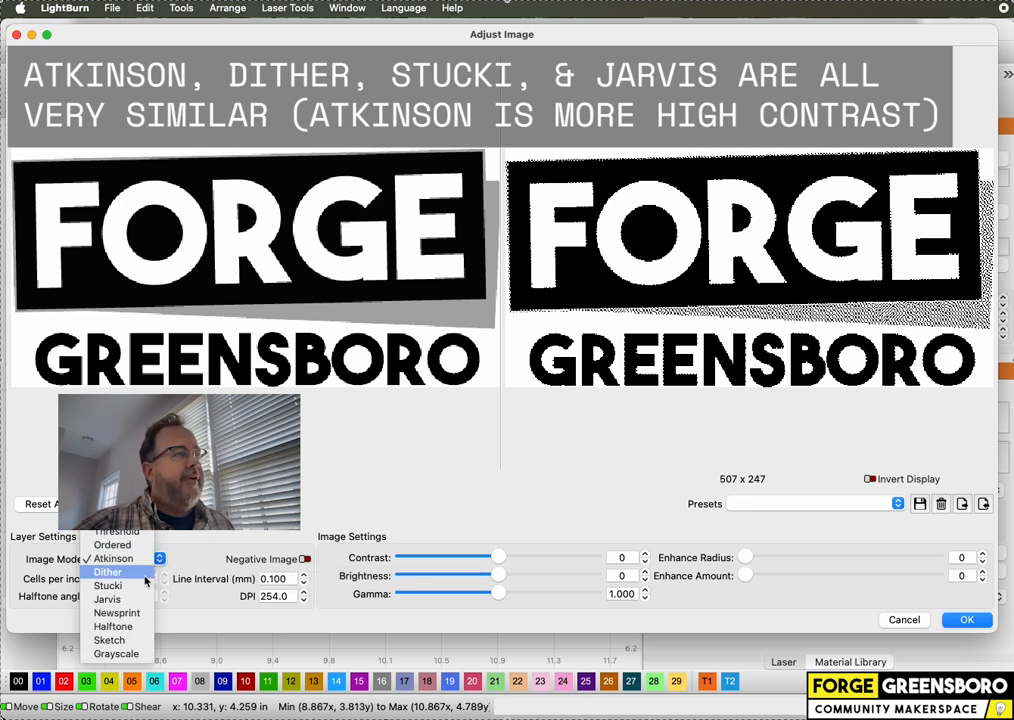
{"action": "left_click", "coordinate": [146, 573]}
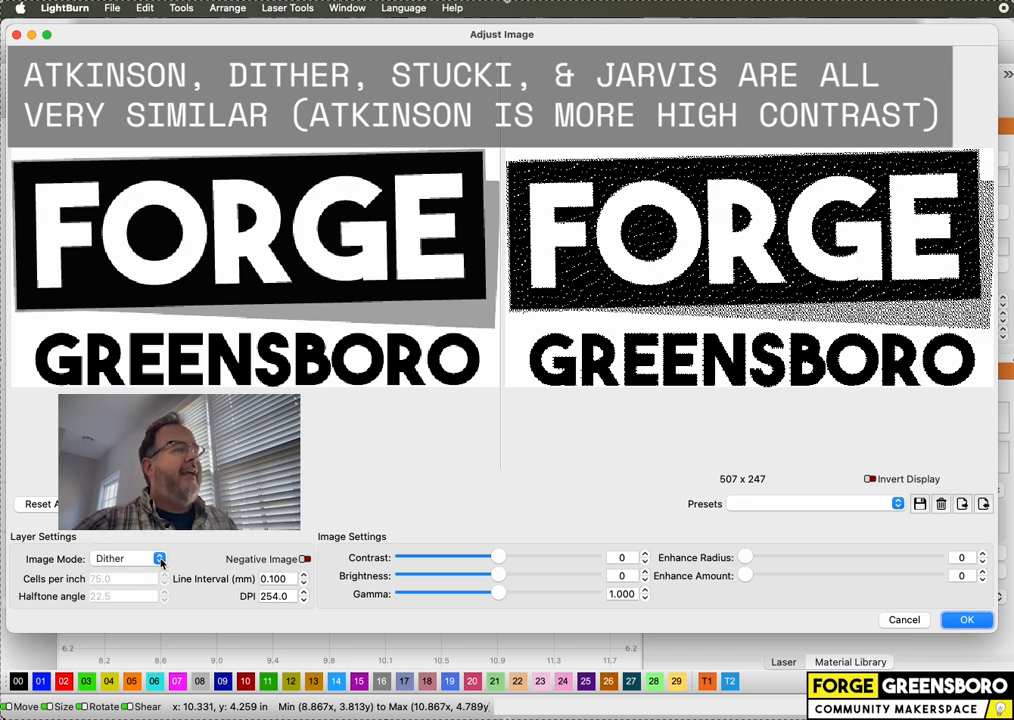
{"action": "left_click", "coordinate": [156, 558]}
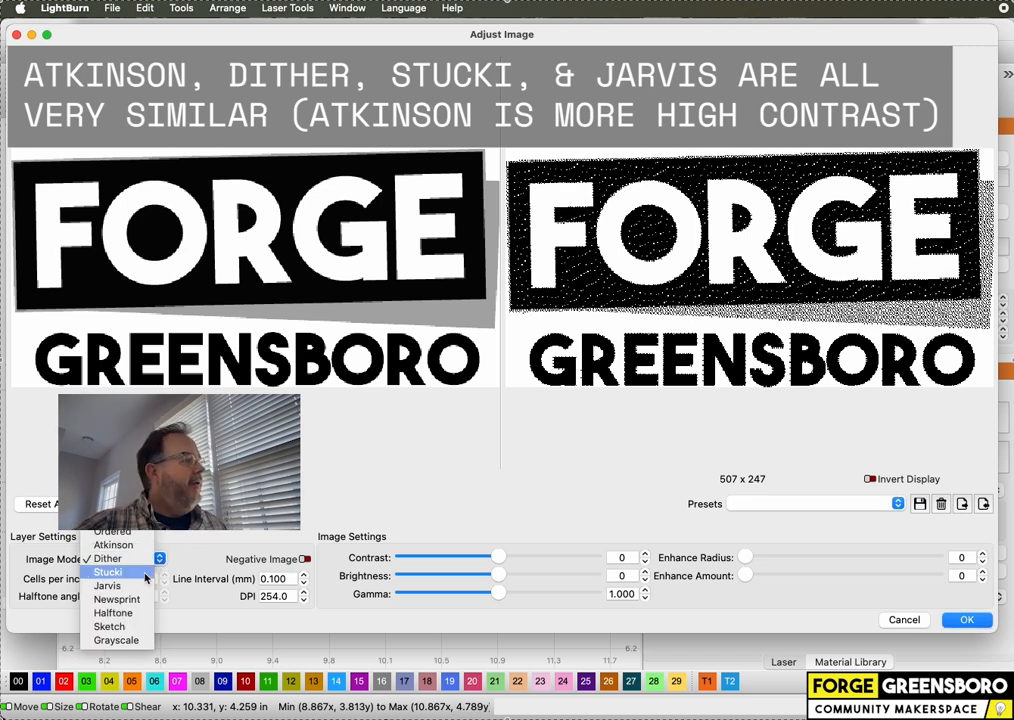
{"action": "left_click", "coordinate": [146, 573]}
{"action": "left_click", "coordinate": [140, 558]}
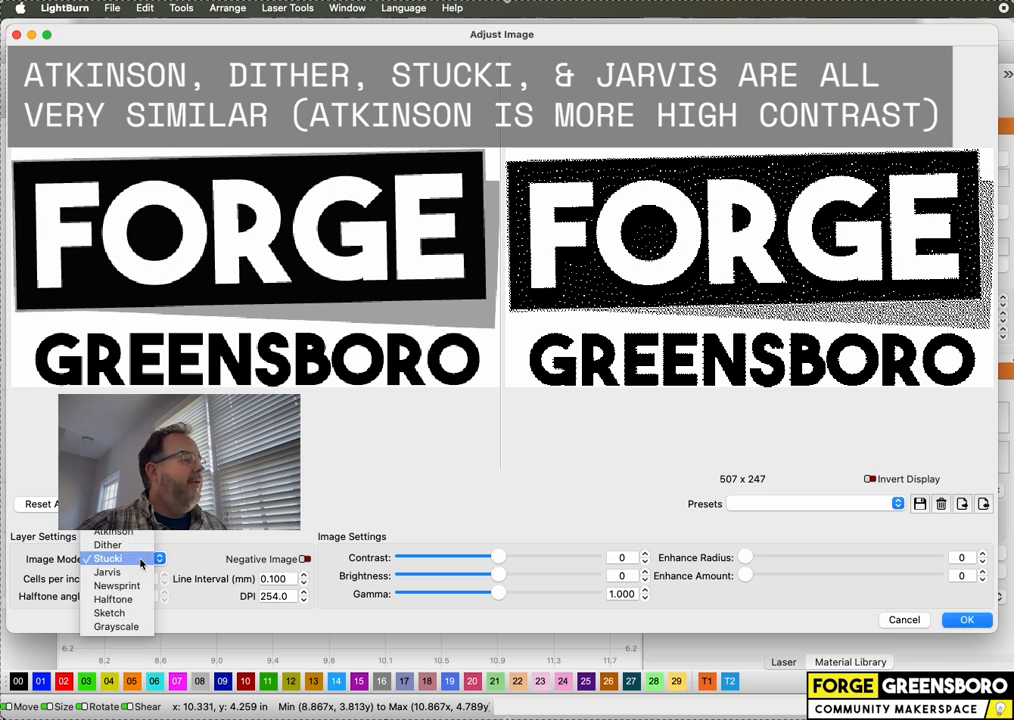
{"action": "left_click", "coordinate": [138, 571]}
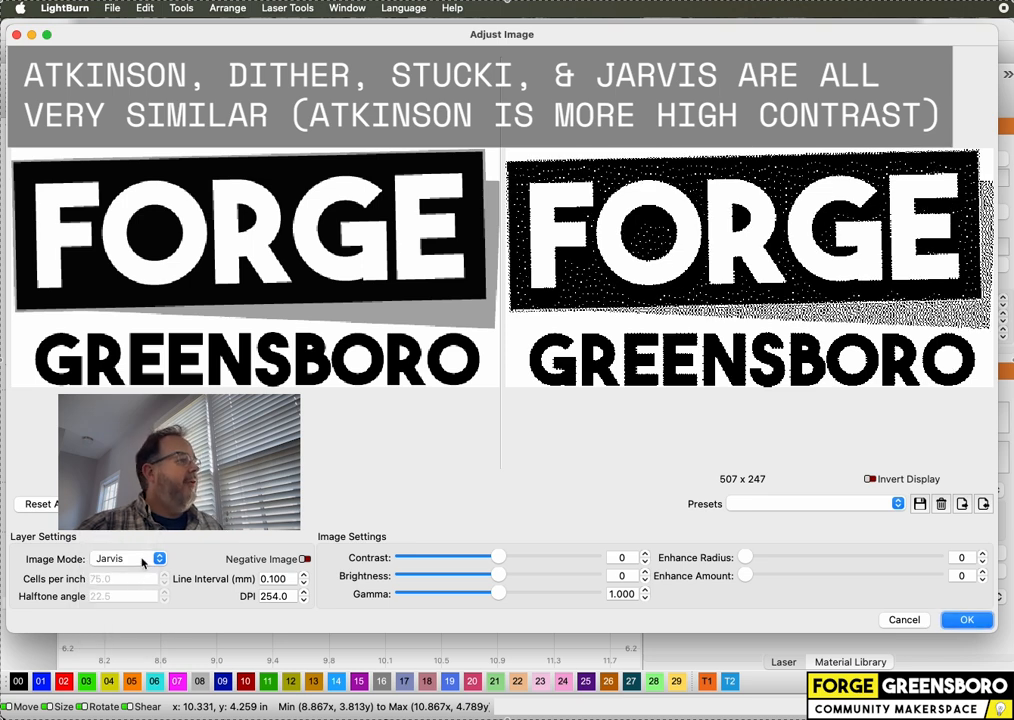
Step: Try the Newsprint and Halftone image modes on the logo and inspect Halftone's cells per inch setting
{"action": "left_click", "coordinate": [145, 557]}
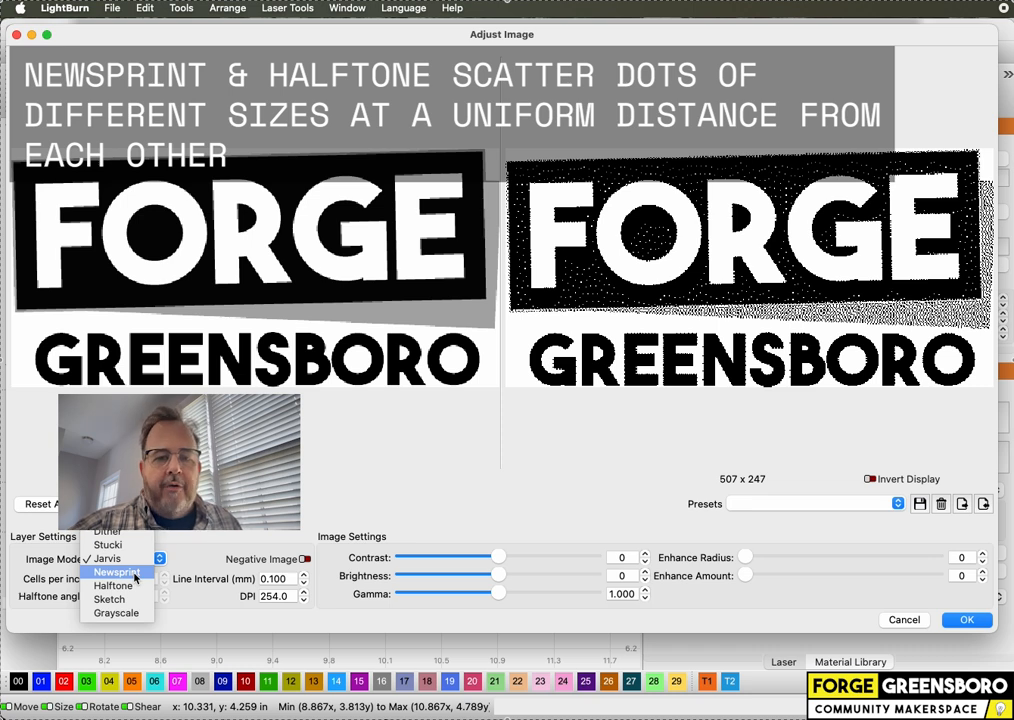
{"action": "left_click", "coordinate": [135, 577]}
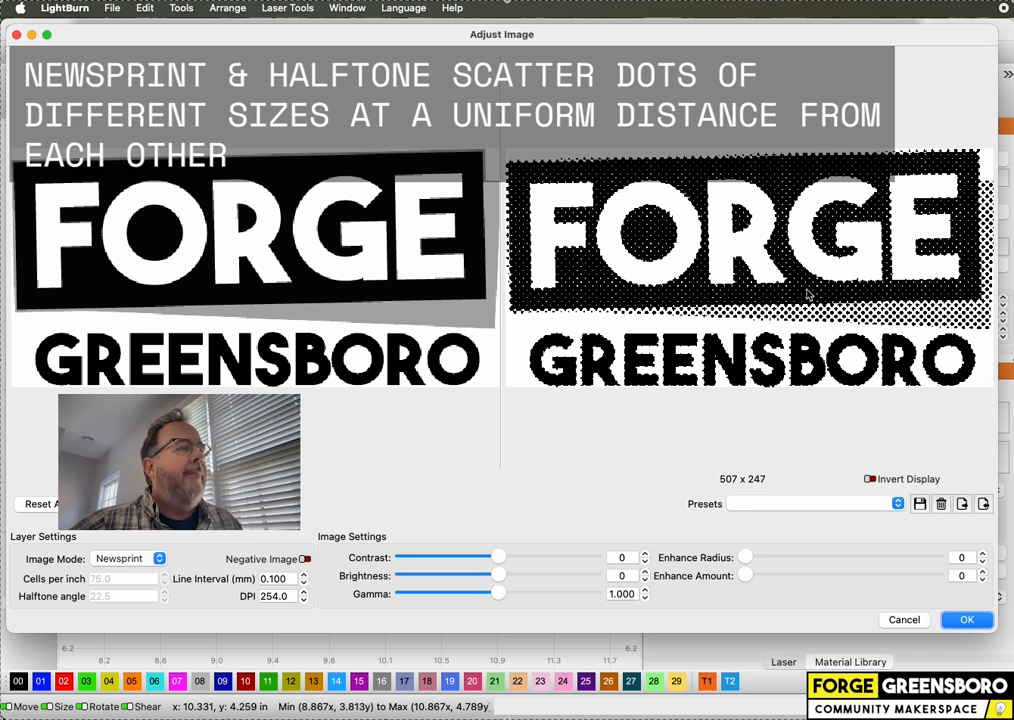
{"action": "left_click", "coordinate": [155, 560]}
{"action": "left_click", "coordinate": [147, 572]}
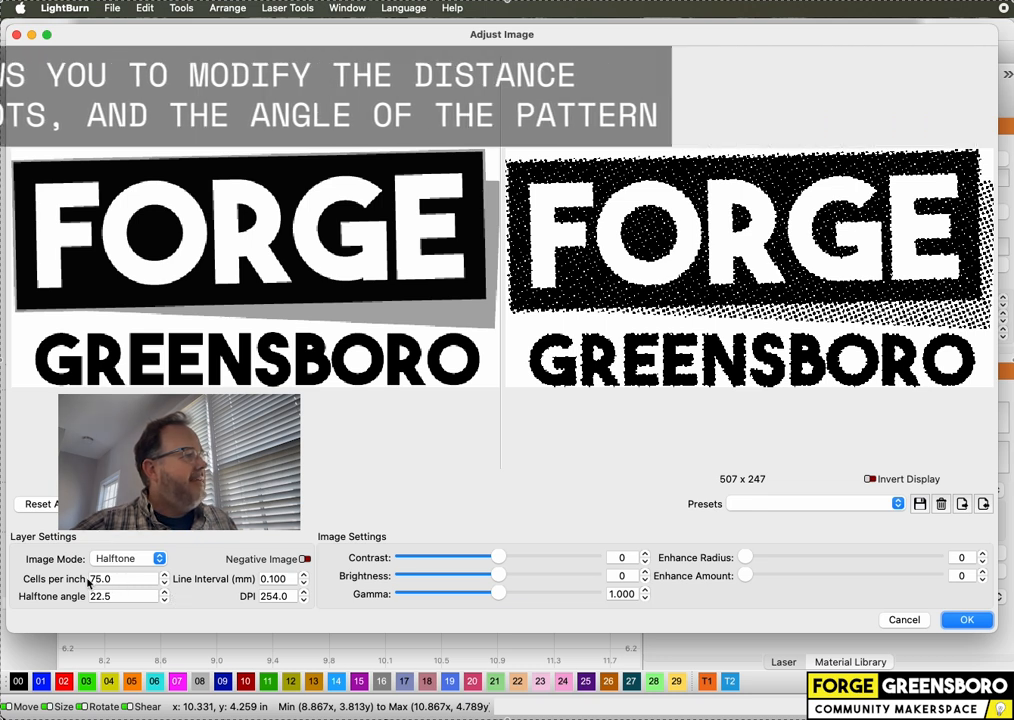
{"action": "left_click_drag", "start_coordinate": [155, 577], "coordinate": [108, 577]}
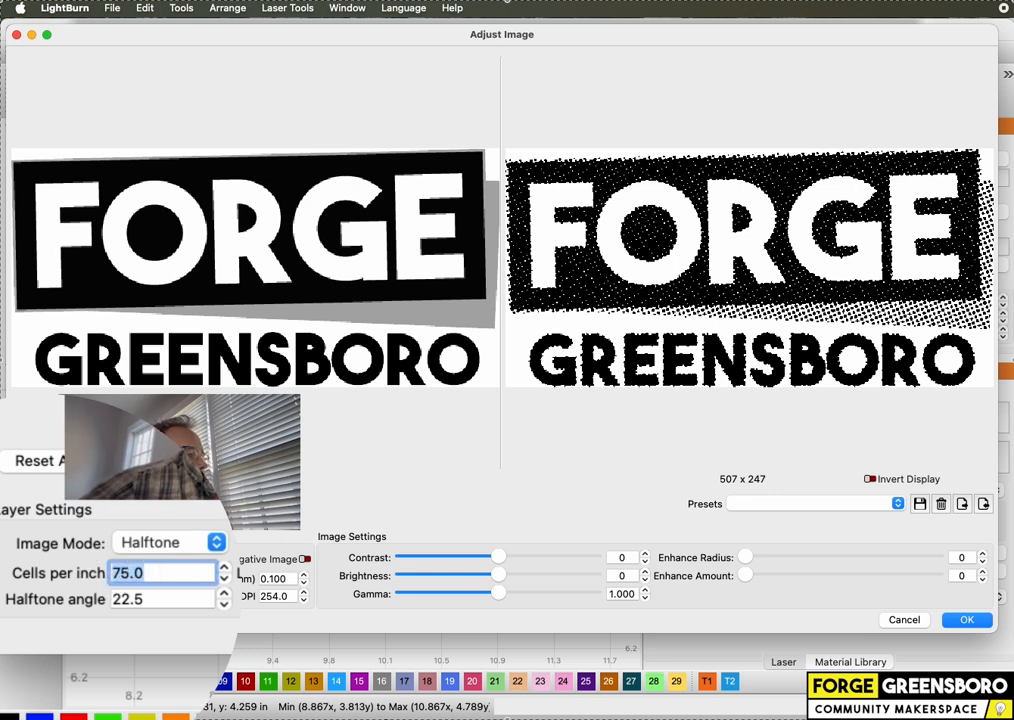
Step: Set the logo's image mode to Dither, examine its dot pattern up close, and apply the image adjustments
{"action": "left_click", "coordinate": [215, 542]}
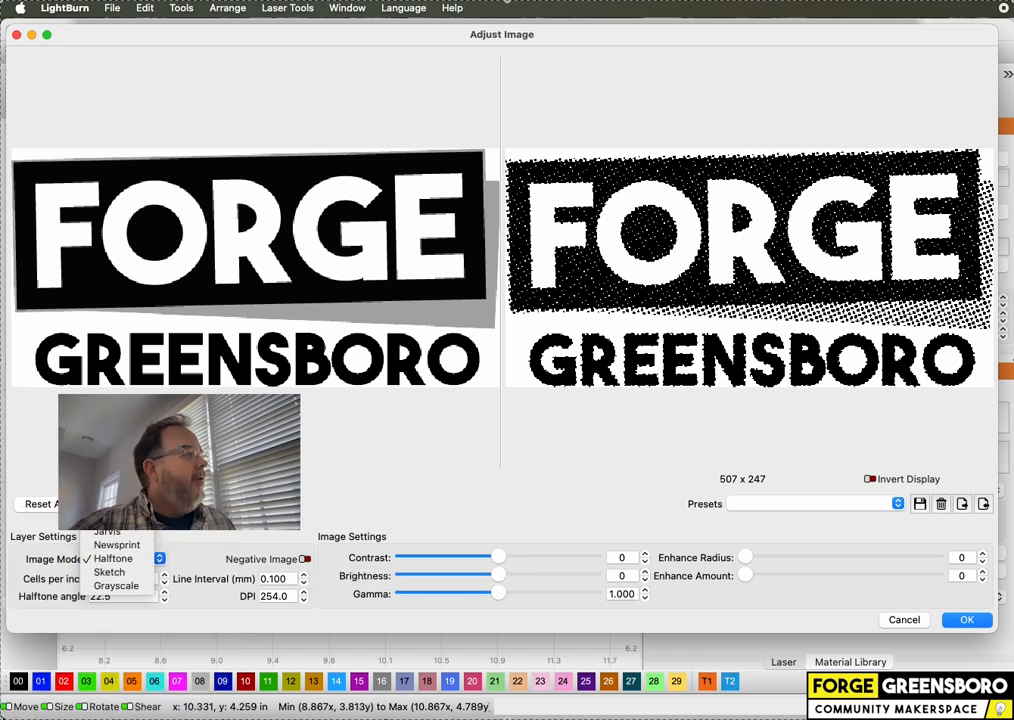
{"action": "left_click", "coordinate": [110, 517]}
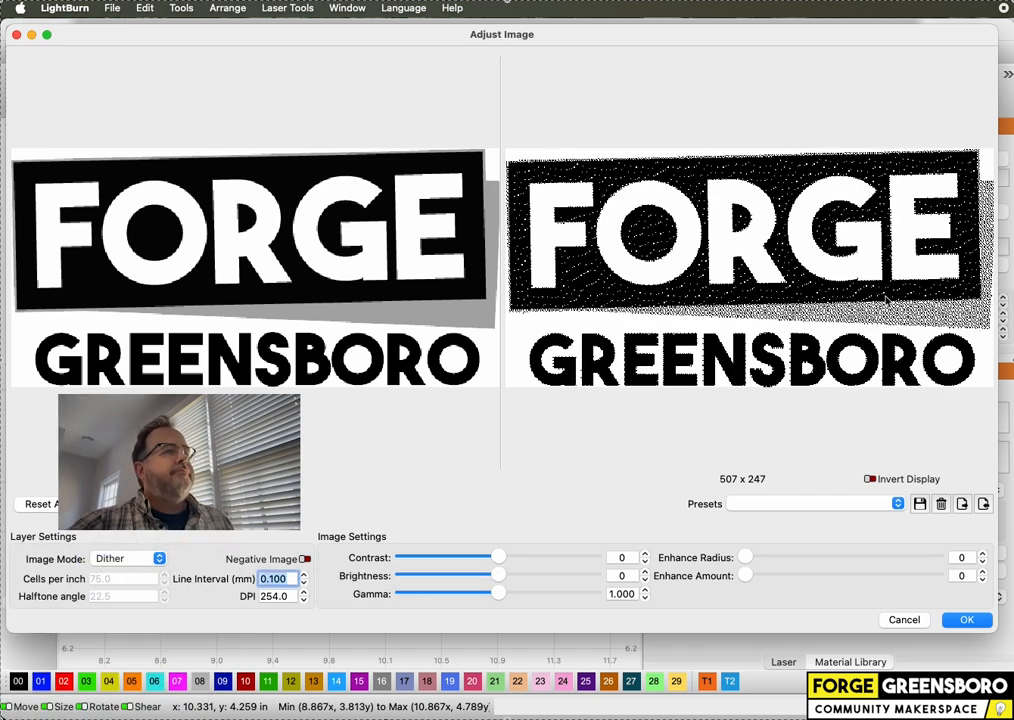
{"action": "scroll", "coordinate": [893, 316], "scroll_direction": "up", "scroll_amount": 10}
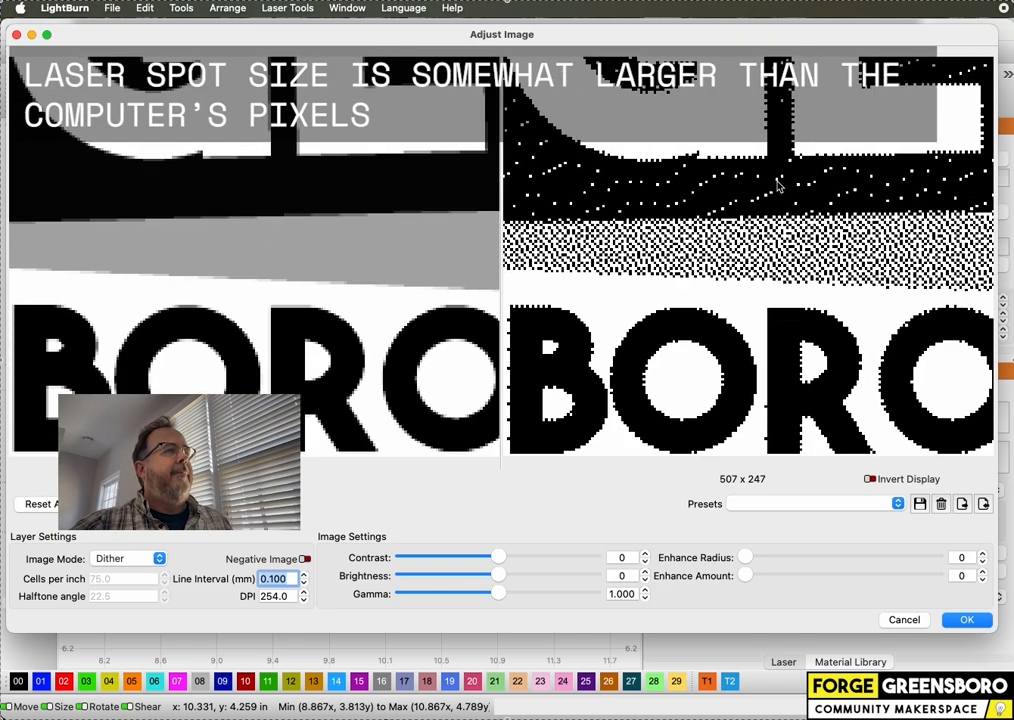
{"action": "scroll", "coordinate": [790, 338], "scroll_direction": "down", "scroll_amount": 5}
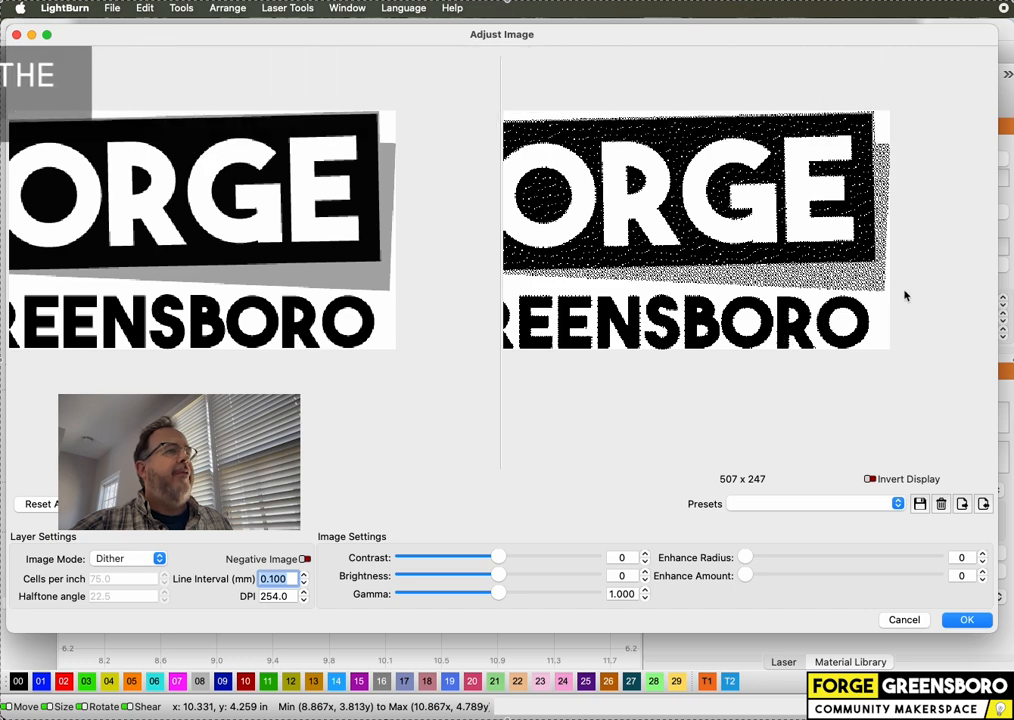
{"action": "left_click_drag", "start_coordinate": [654, 278], "coordinate": [759, 278]}
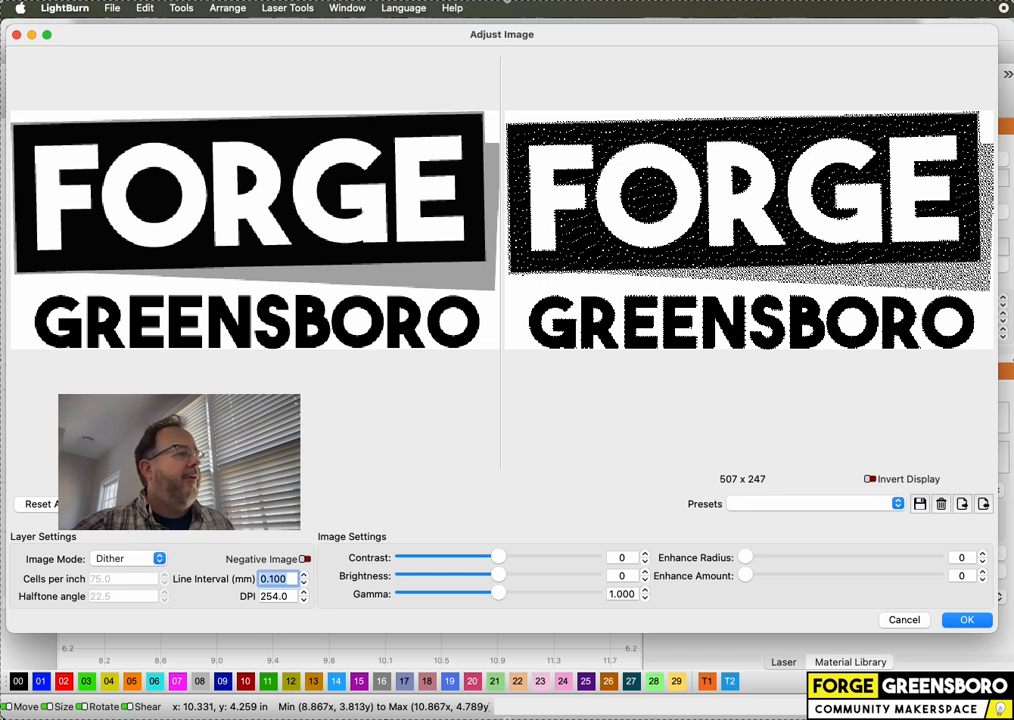
{"action": "left_click", "coordinate": [968, 621]}
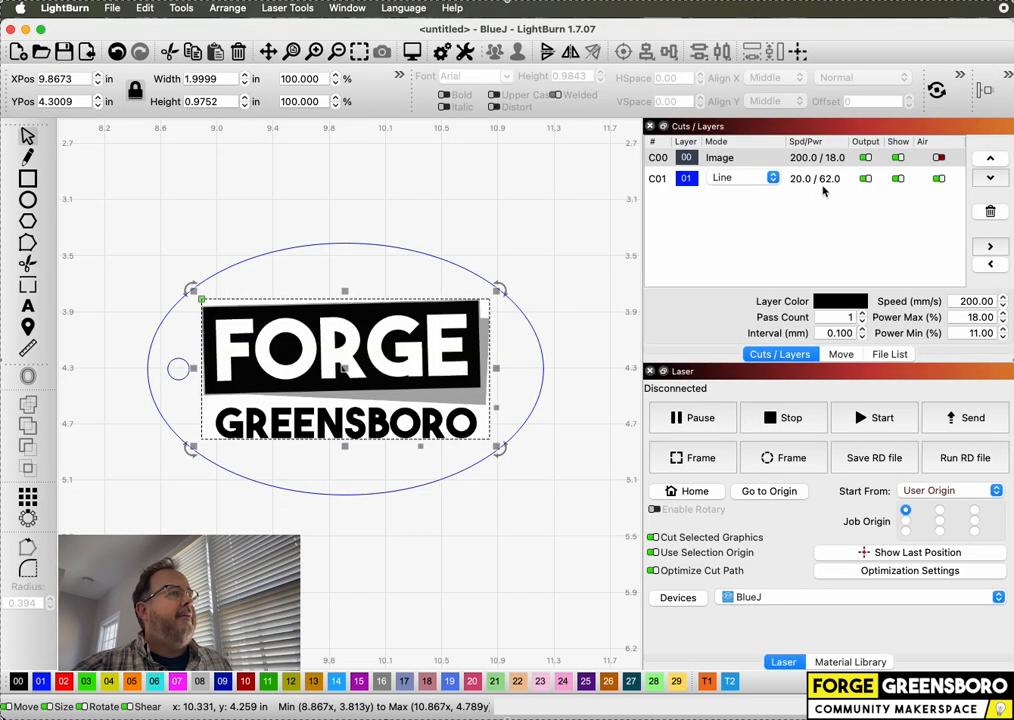
Step: Open the cut settings of the blue line layer C01 and review its speed and maximum power
{"action": "double_click", "coordinate": [802, 180]}
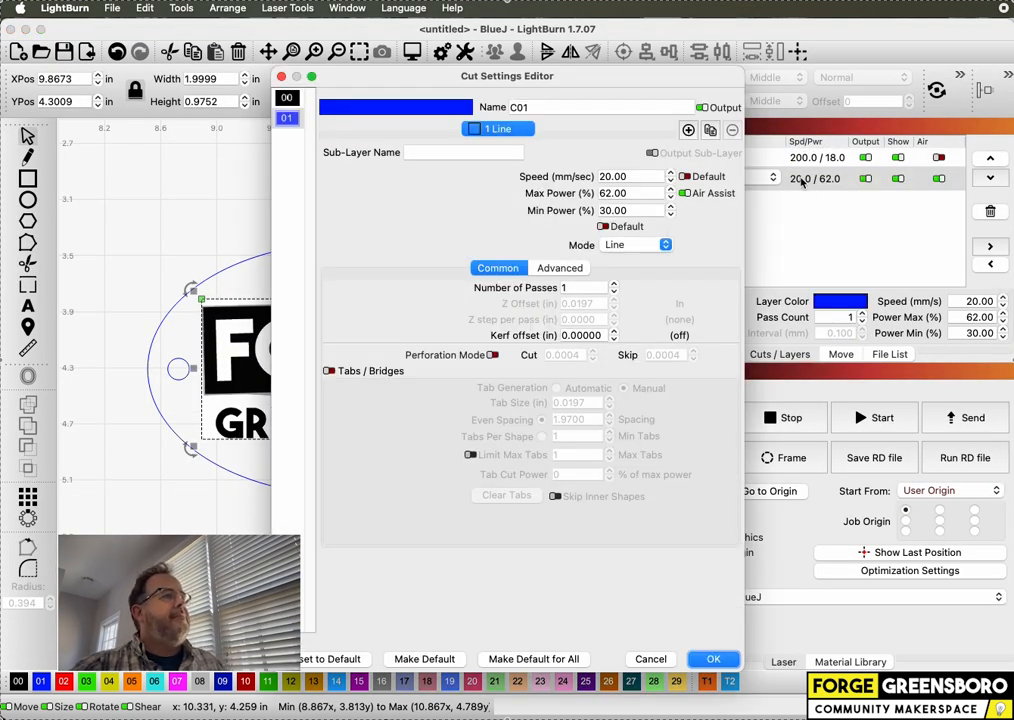
{"action": "mouse_move", "coordinate": [674, 75]}
{"action": "left_mouse_down"}
{"action": "mouse_move", "coordinate": [561, 90]}
{"action": "mouse_move", "coordinate": [634, 80]}
{"action": "mouse_move", "coordinate": [675, 50]}
{"action": "left_mouse_up"}
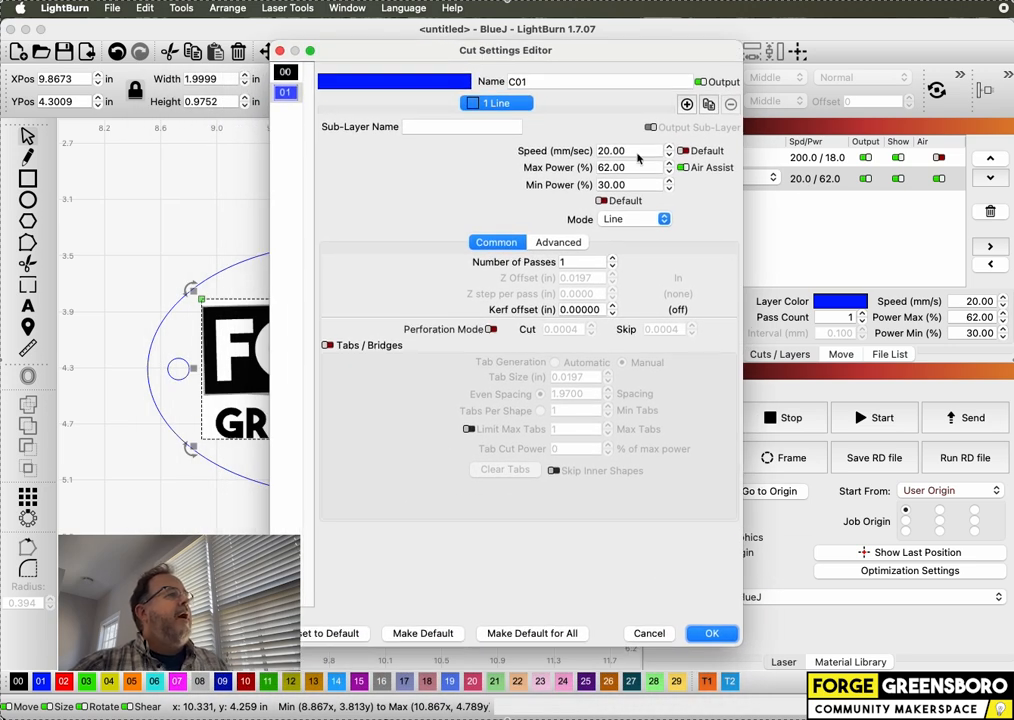
{"action": "left_click", "coordinate": [641, 151]}
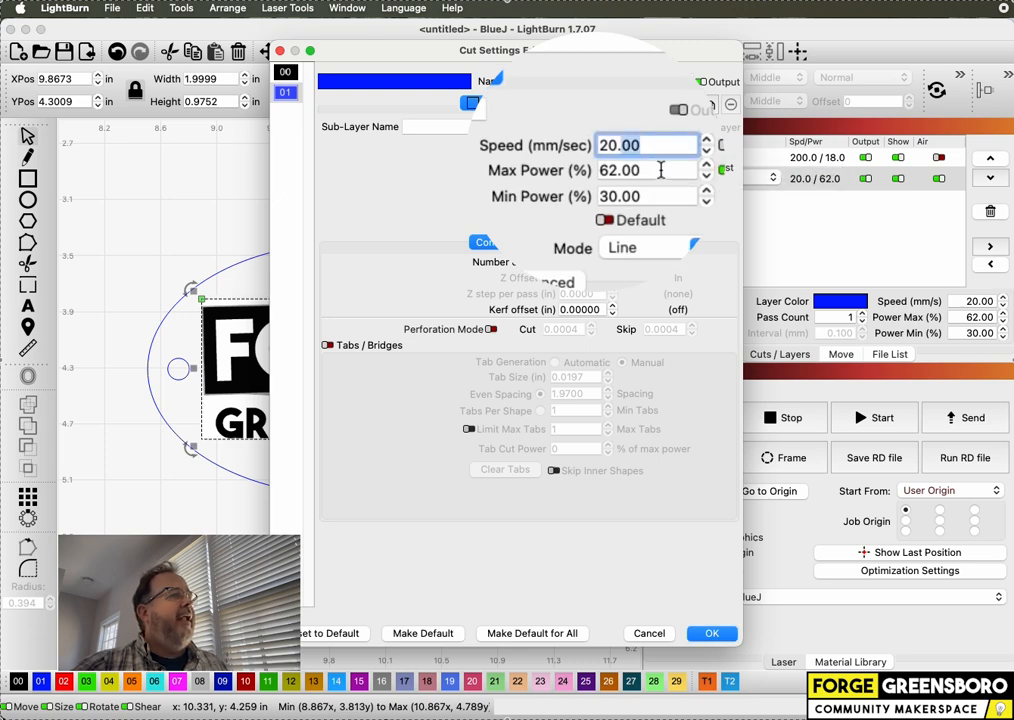
{"action": "left_click", "coordinate": [661, 170]}
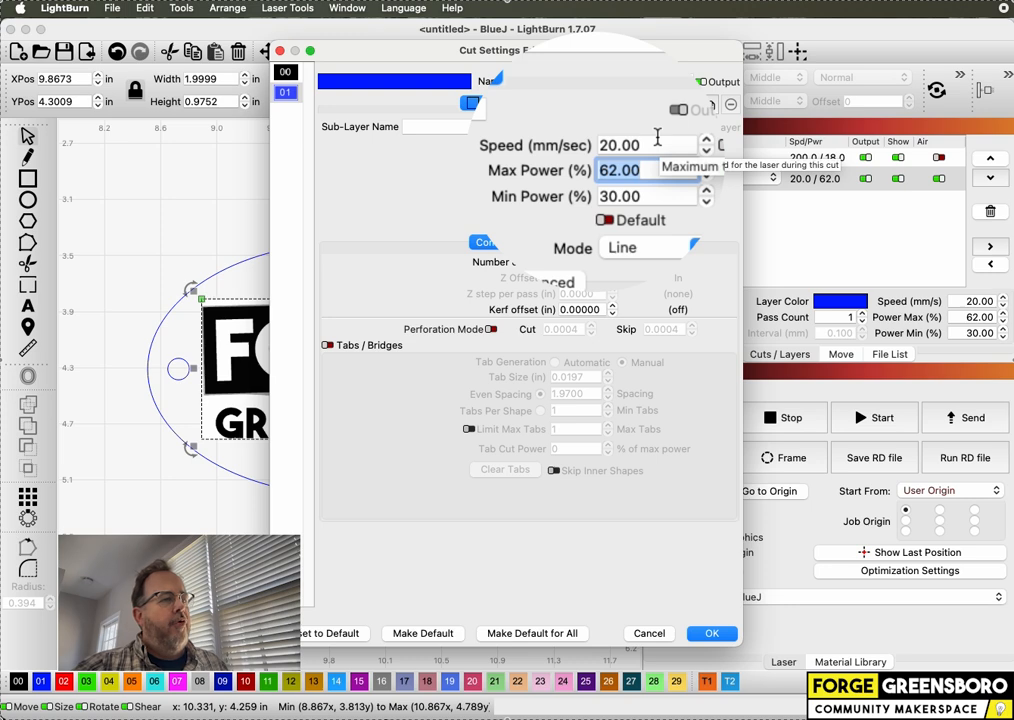
{"action": "left_click", "coordinate": [653, 145]}
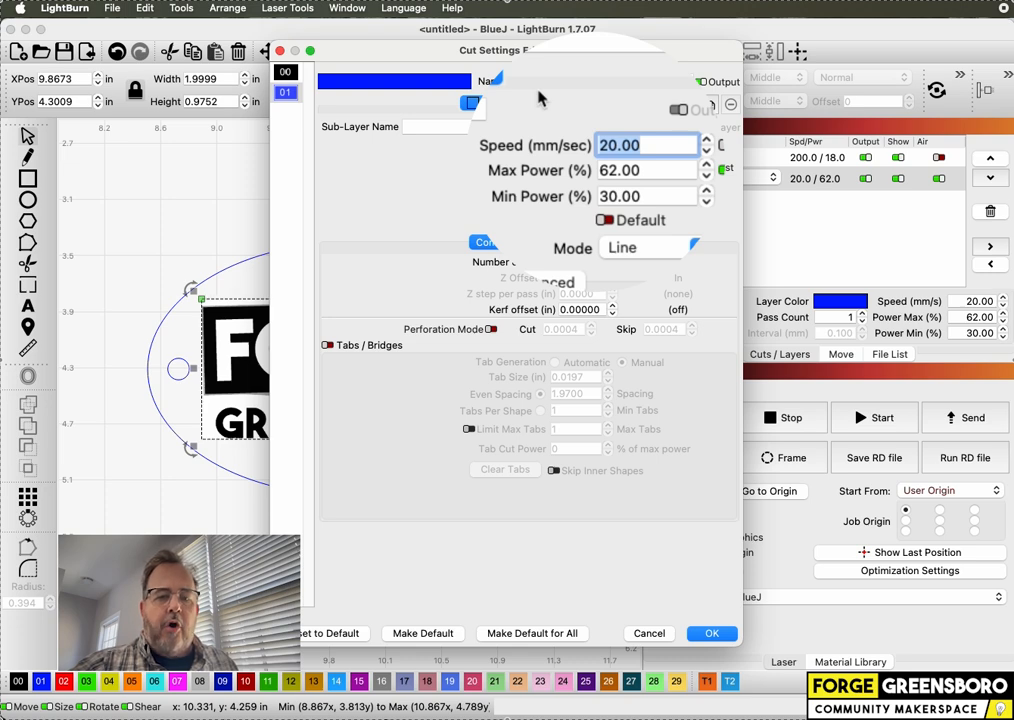
{"action": "left_click", "coordinate": [652, 170]}
{"action": "left_click_drag", "start_coordinate": [652, 170], "coordinate": [581, 170]}
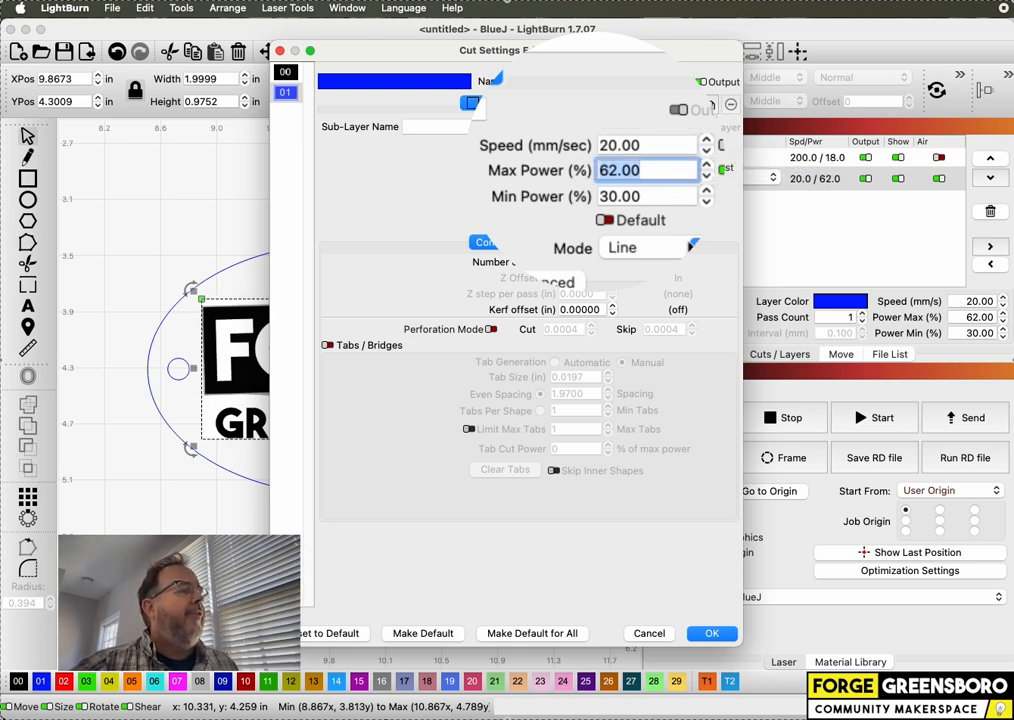
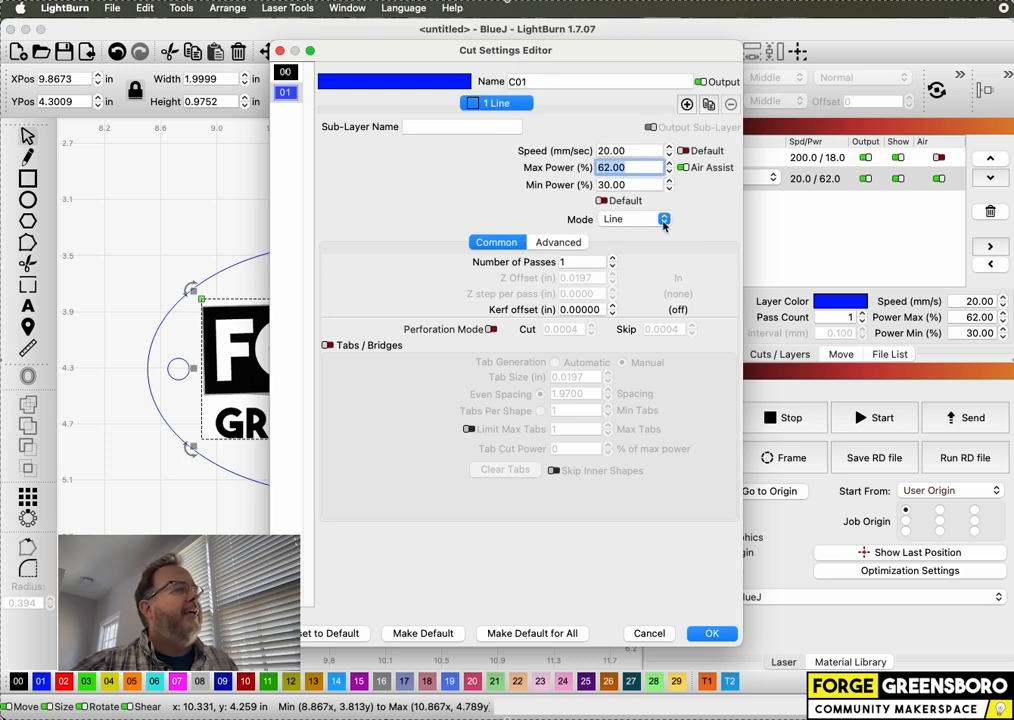
Step: Review the mode options for the blue layer, keep Line, and accept the cut settings
{"action": "left_click", "coordinate": [663, 218]}
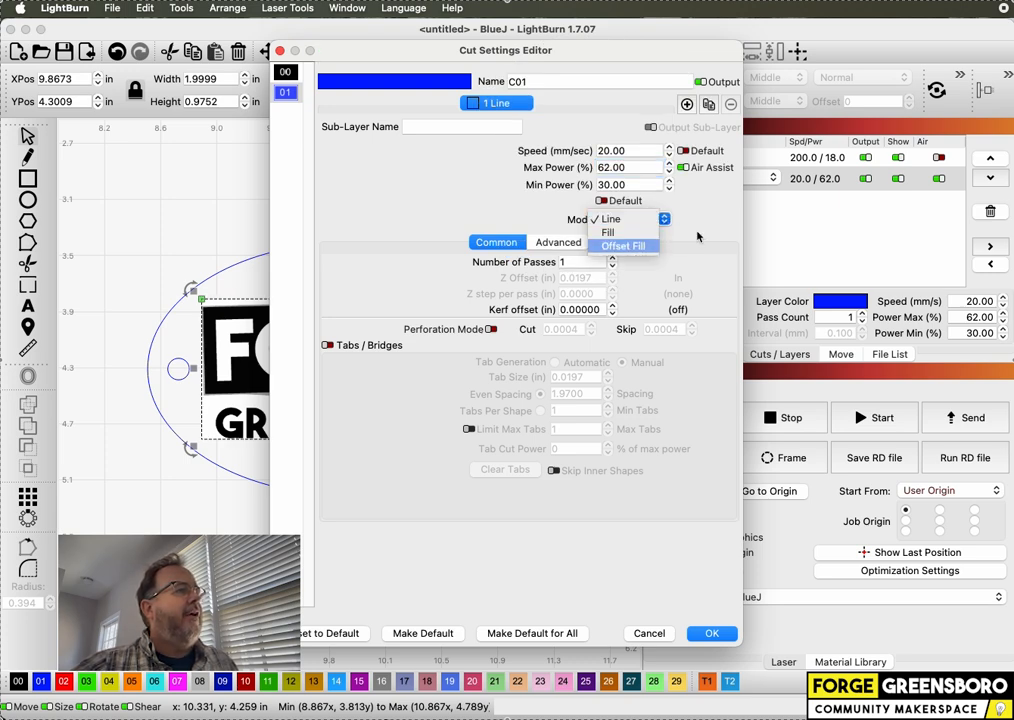
{"action": "left_click", "coordinate": [685, 219]}
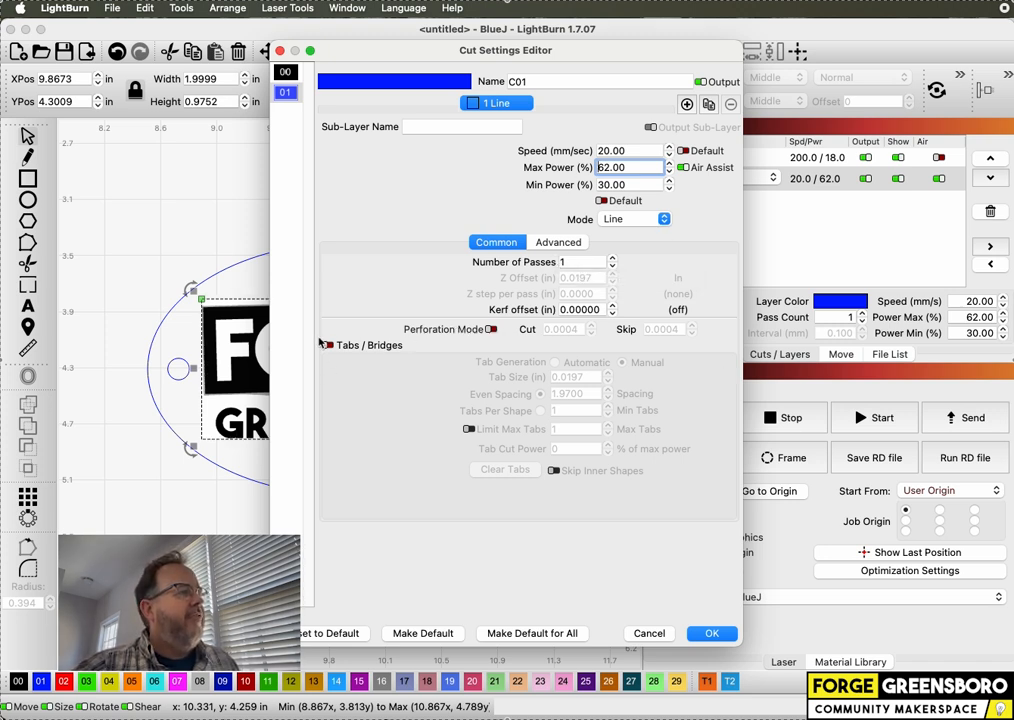
{"action": "left_click", "coordinate": [714, 636]}
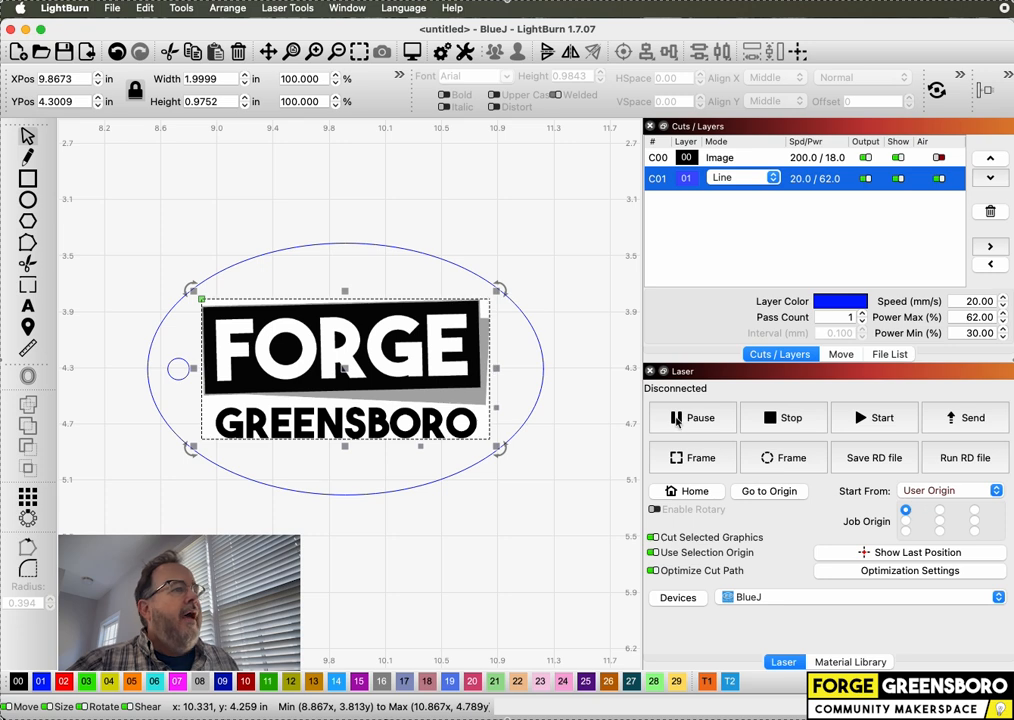
Step: Select the logo, ellipse and small hole, try the top-right and center job origins, and set the origin to the top-left corner
{"action": "left_click_drag", "start_coordinate": [534, 220], "coordinate": [132, 527]}
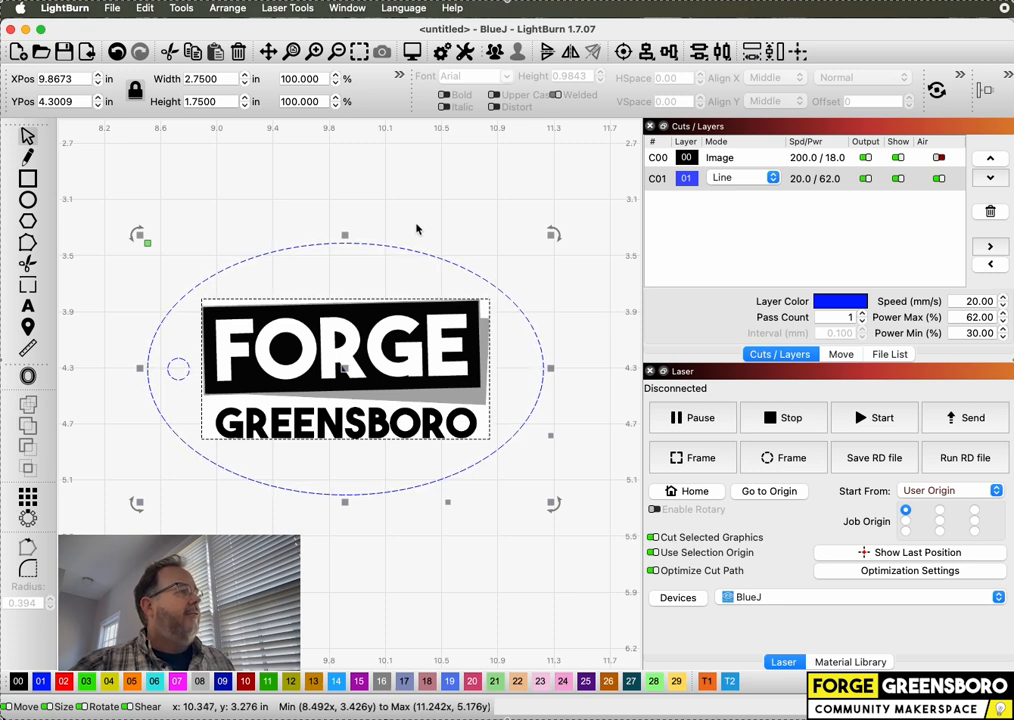
{"action": "left_click", "coordinate": [974, 510]}
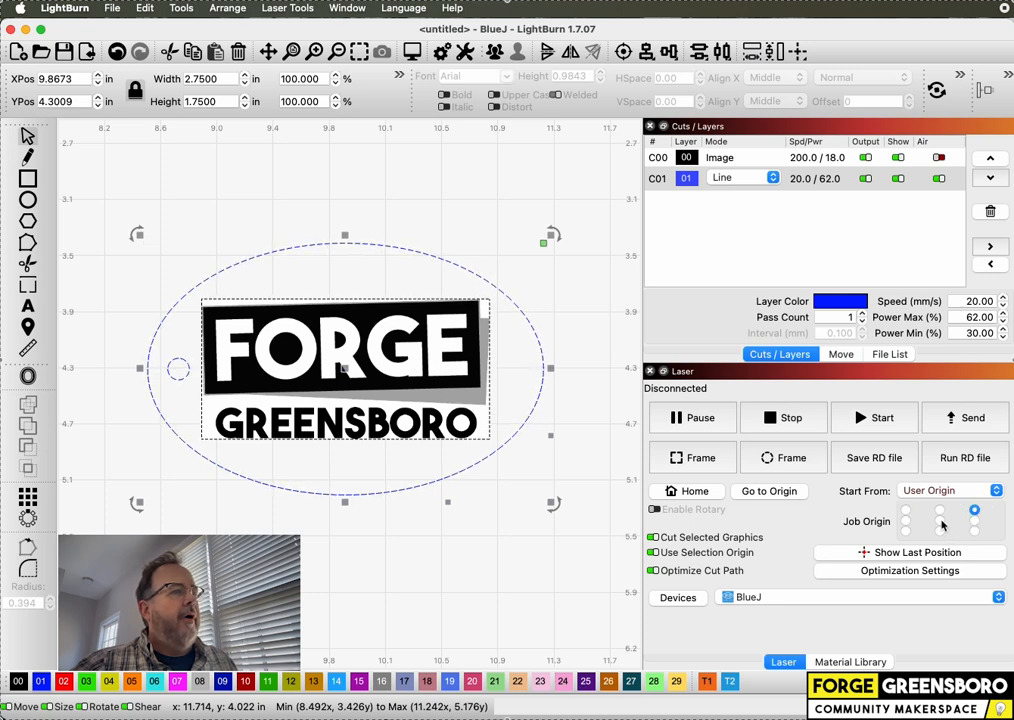
{"action": "left_click", "coordinate": [940, 521]}
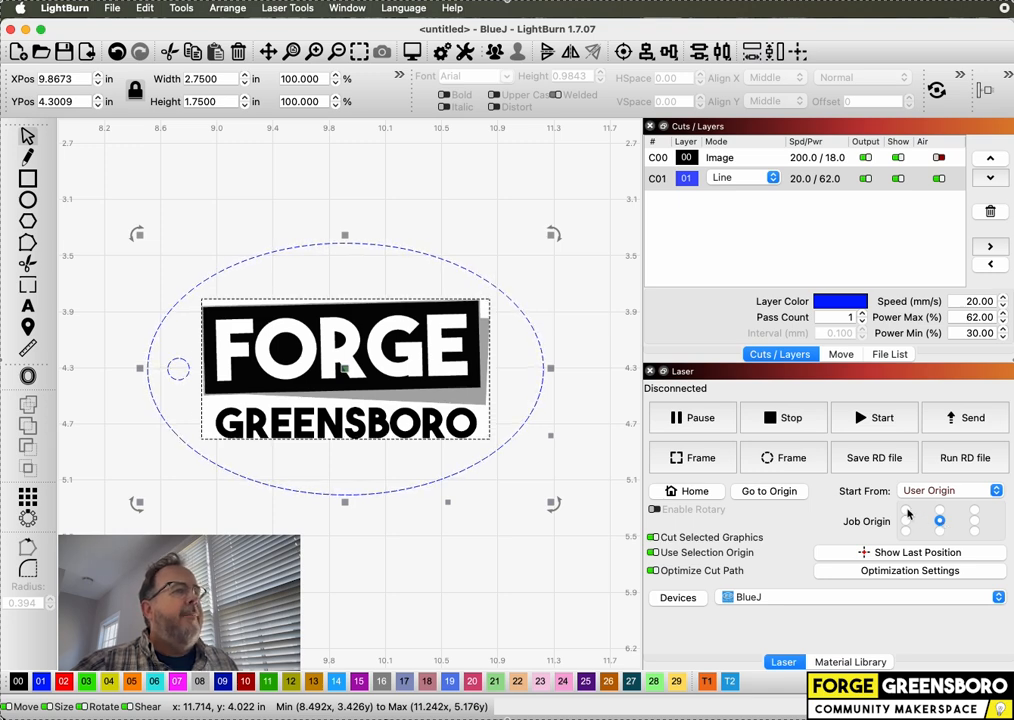
{"action": "left_click", "coordinate": [907, 512]}
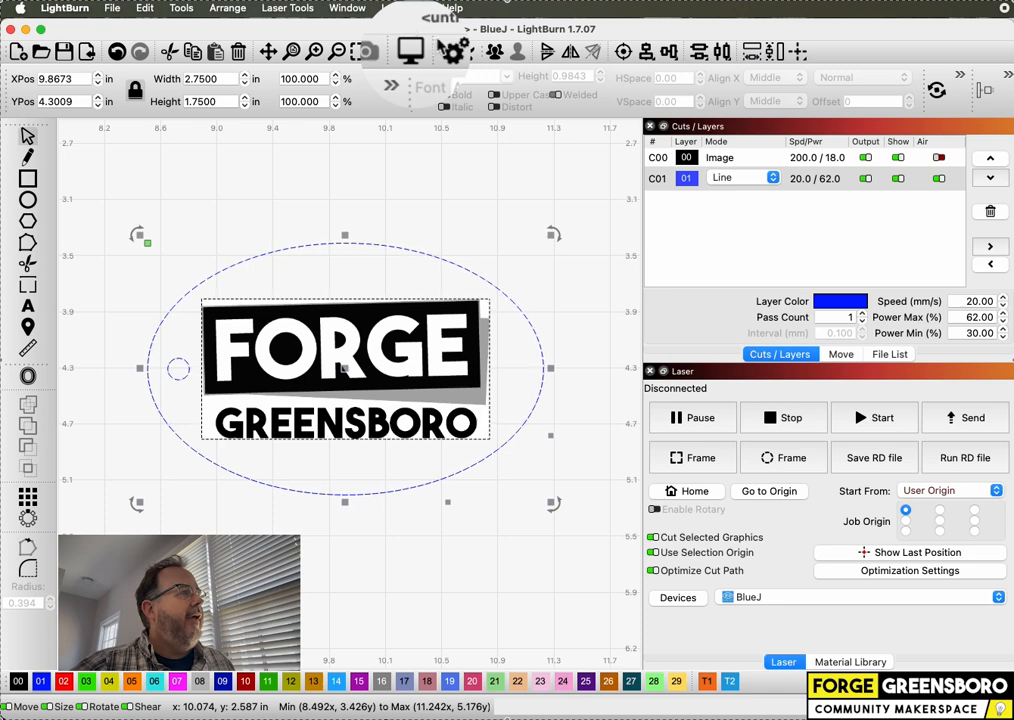
Step: Preview the job for the selected tag and toggle the traversal moves off and back on to compare the views
{"action": "left_click", "coordinate": [411, 51]}
{"action": "left_click_drag", "start_coordinate": [650, 137], "coordinate": [426, 156]}
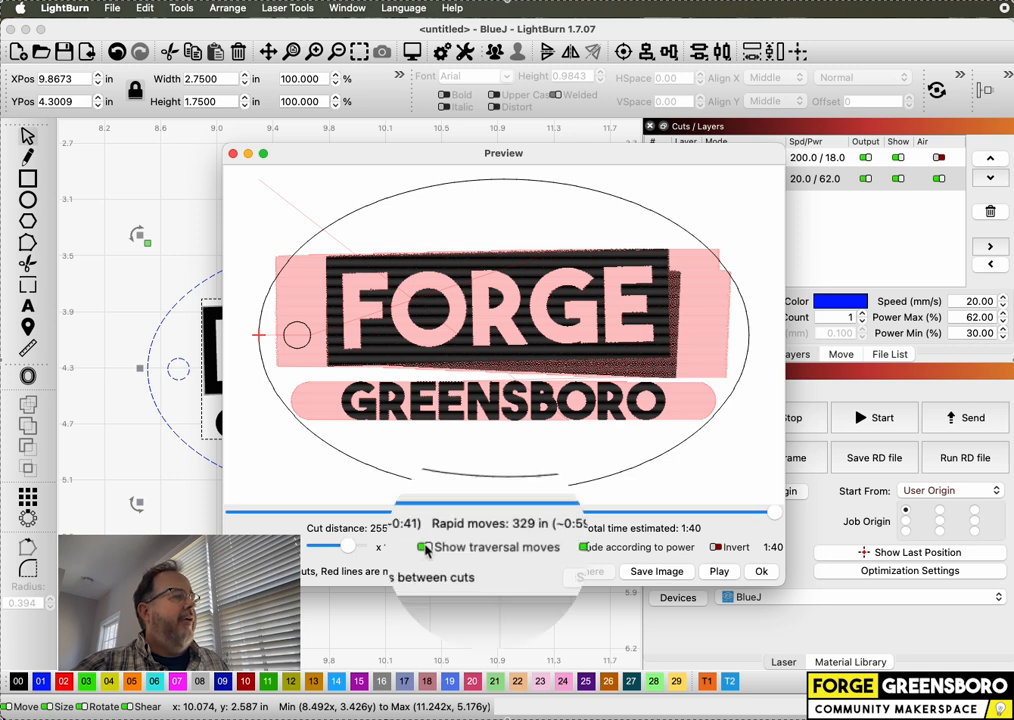
{"action": "left_click", "coordinate": [437, 547]}
{"action": "left_click", "coordinate": [437, 547]}
{"action": "left_click", "coordinate": [437, 547]}
{"action": "left_click", "coordinate": [437, 547]}
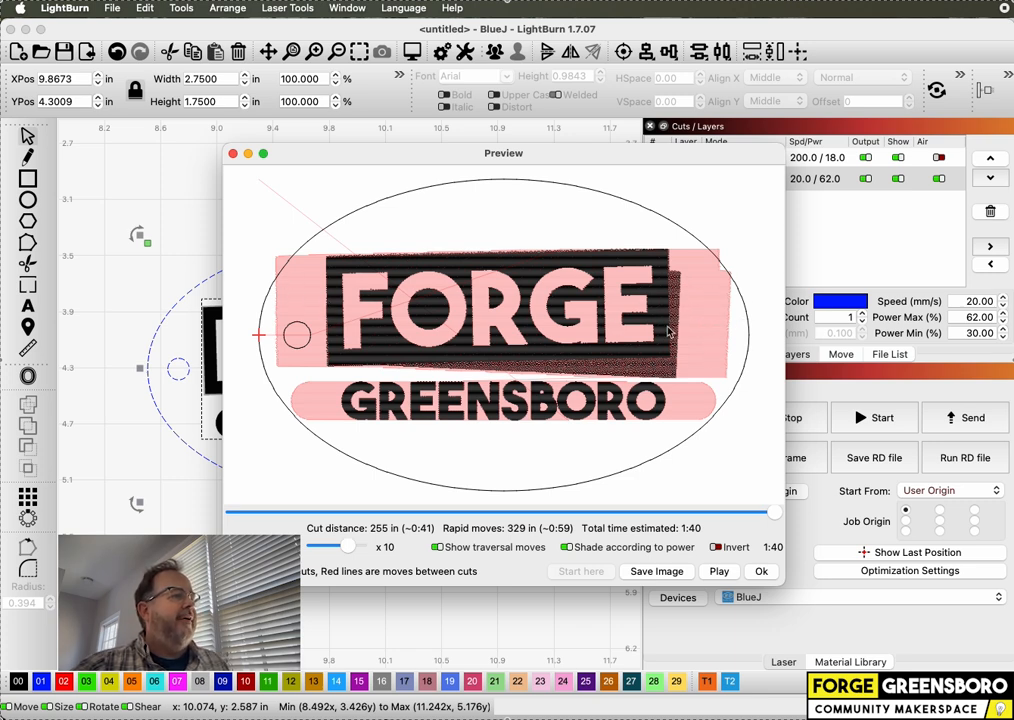
Step: Examine the engraving scan lines around the logo's gray shadow up close in the preview
{"action": "scroll", "coordinate": [668, 364], "scroll_direction": "up", "scroll_amount": 5}
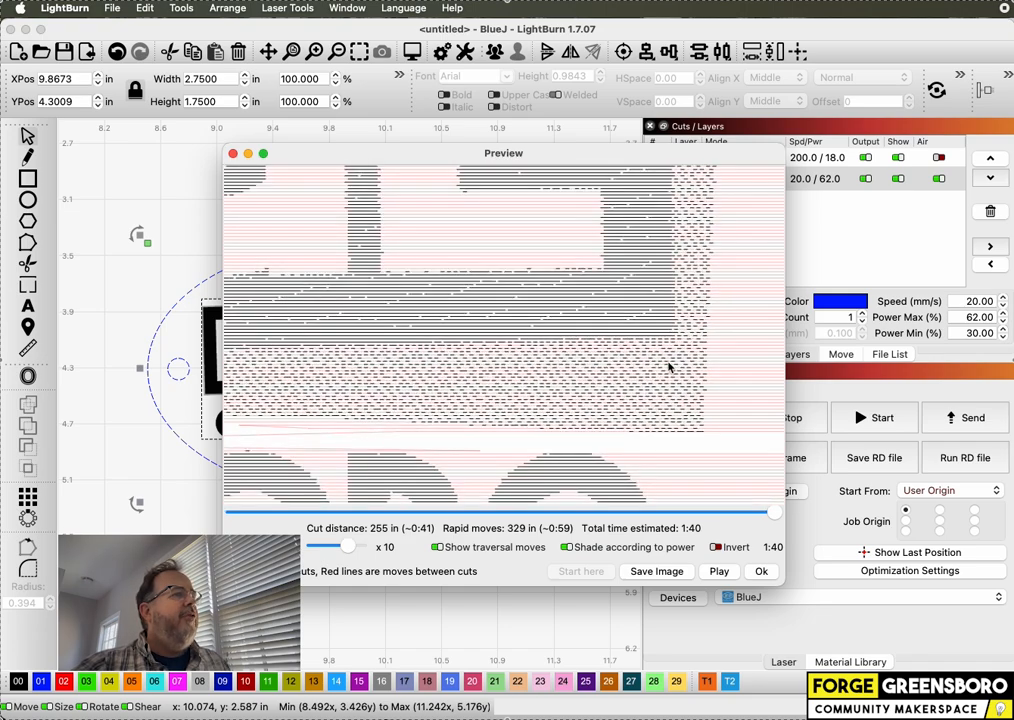
{"action": "scroll", "coordinate": [664, 367], "scroll_direction": "up", "scroll_amount": 1}
{"action": "scroll", "coordinate": [652, 358], "scroll_direction": "up", "scroll_amount": 2}
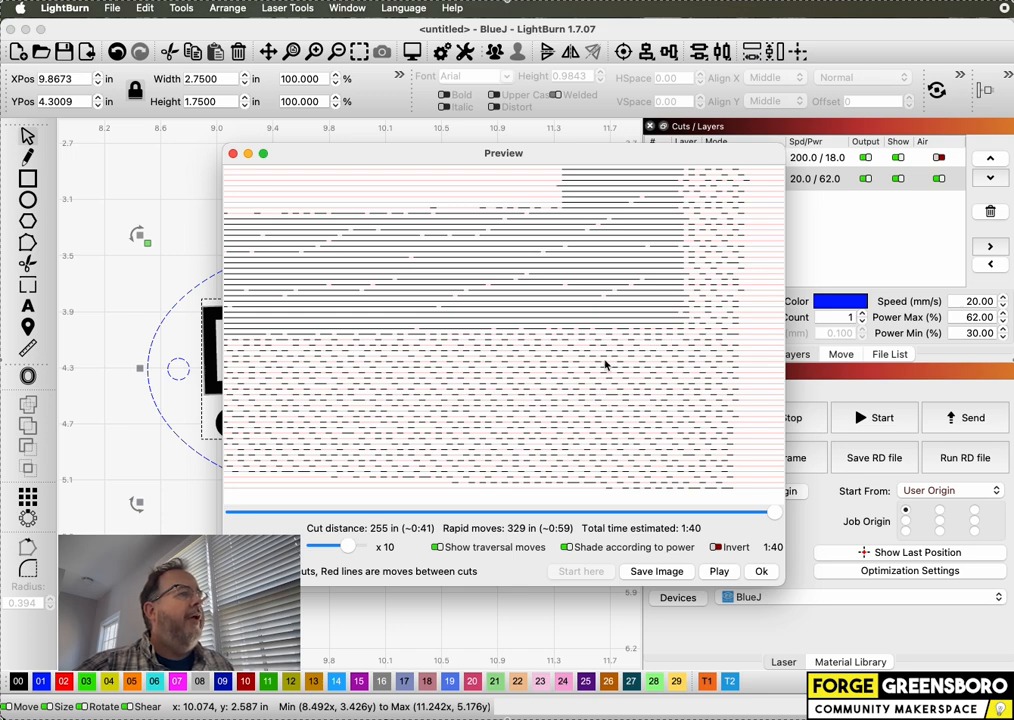
Step: Examine the dashed scan lines of the logo's shadow up close in the preview and bring the whole tag back into view
{"action": "scroll", "coordinate": [673, 359], "scroll_direction": "up", "scroll_amount": 5}
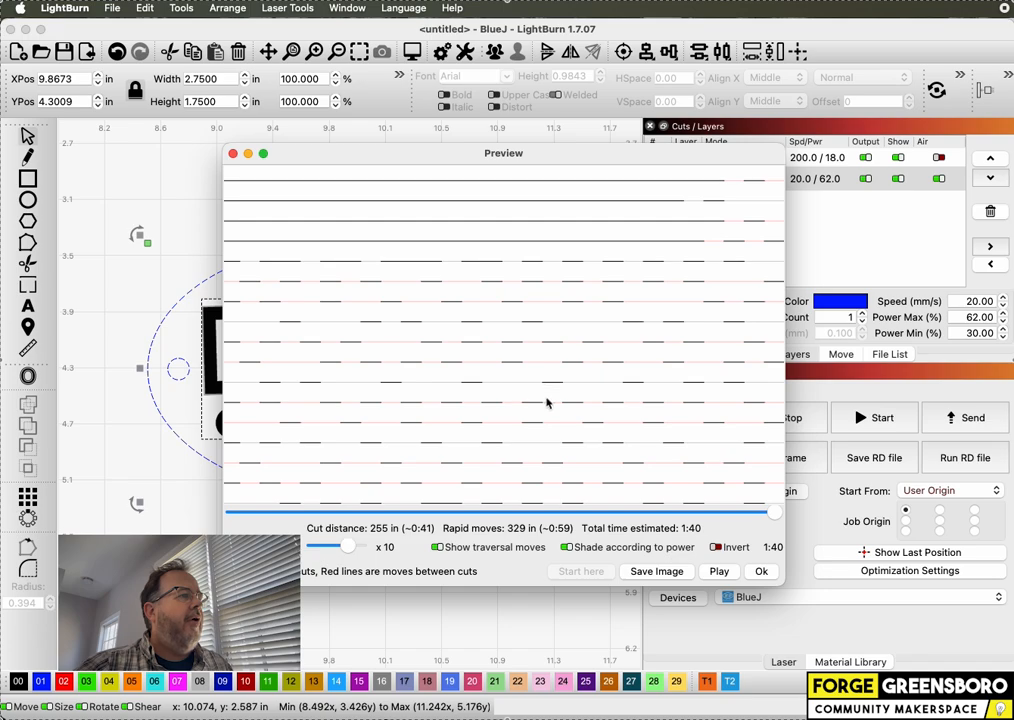
{"action": "scroll", "coordinate": [663, 360], "scroll_direction": "down", "scroll_amount": 6}
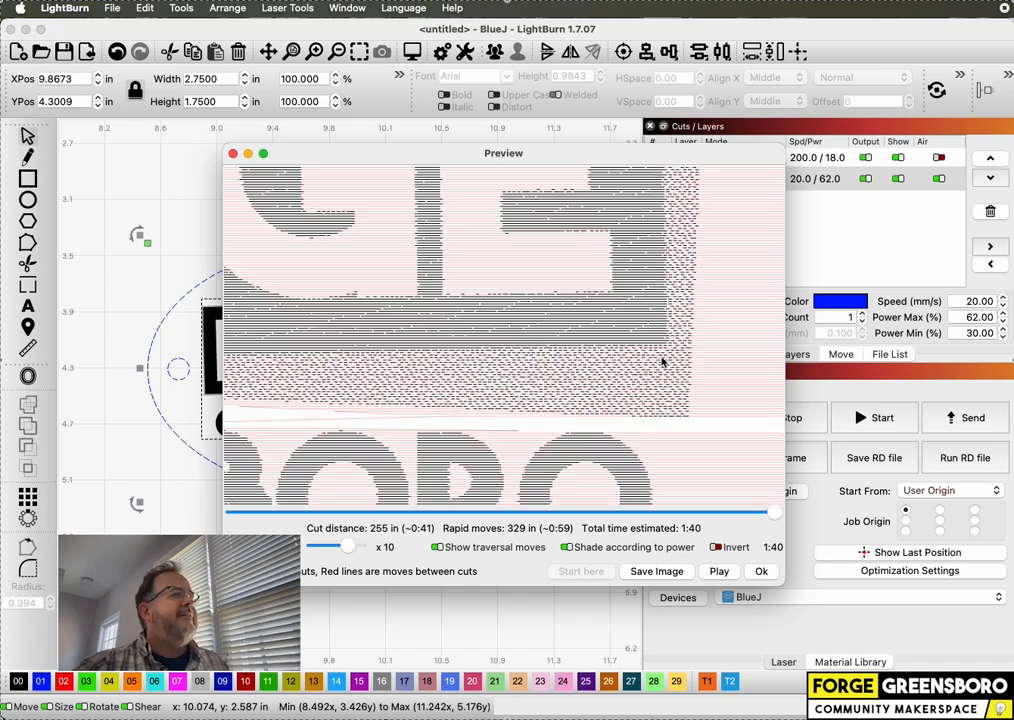
{"action": "scroll", "coordinate": [663, 362], "scroll_direction": "down", "scroll_amount": 5}
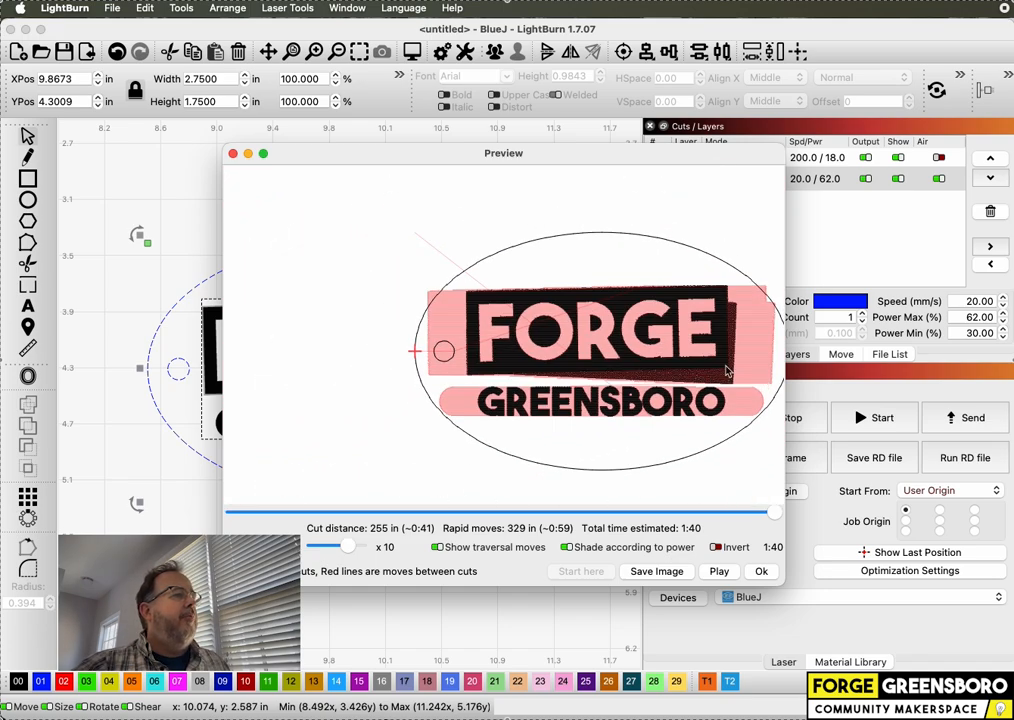
{"action": "left_click_drag", "start_coordinate": [678, 325], "coordinate": [594, 317]}
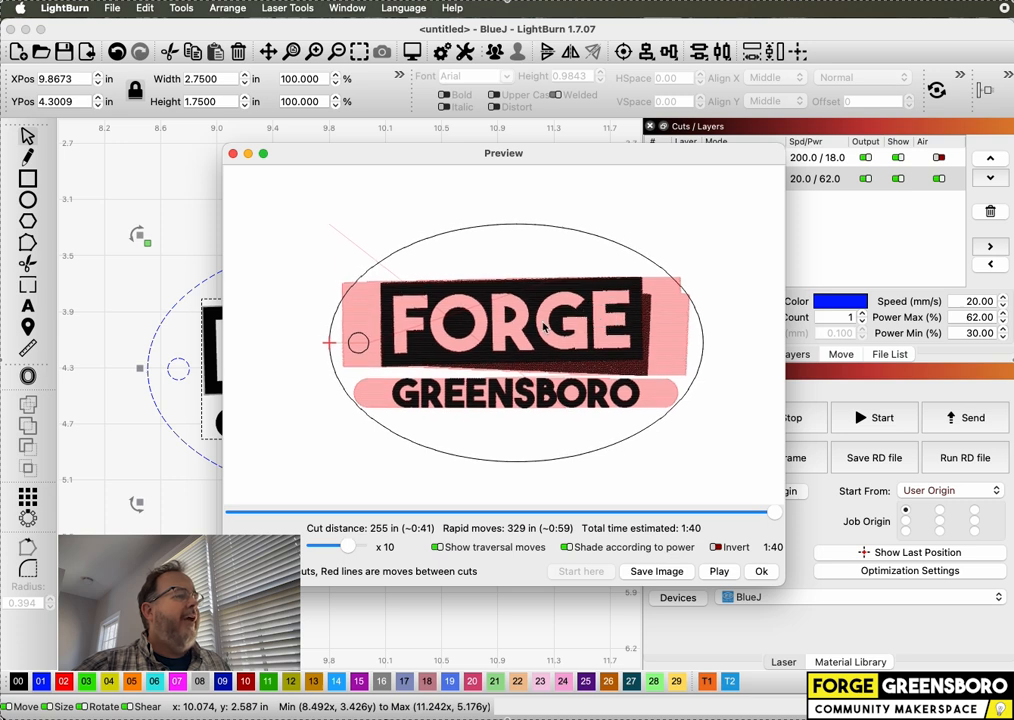
{"action": "scroll", "coordinate": [535, 330], "scroll_direction": "up", "scroll_amount": 2}
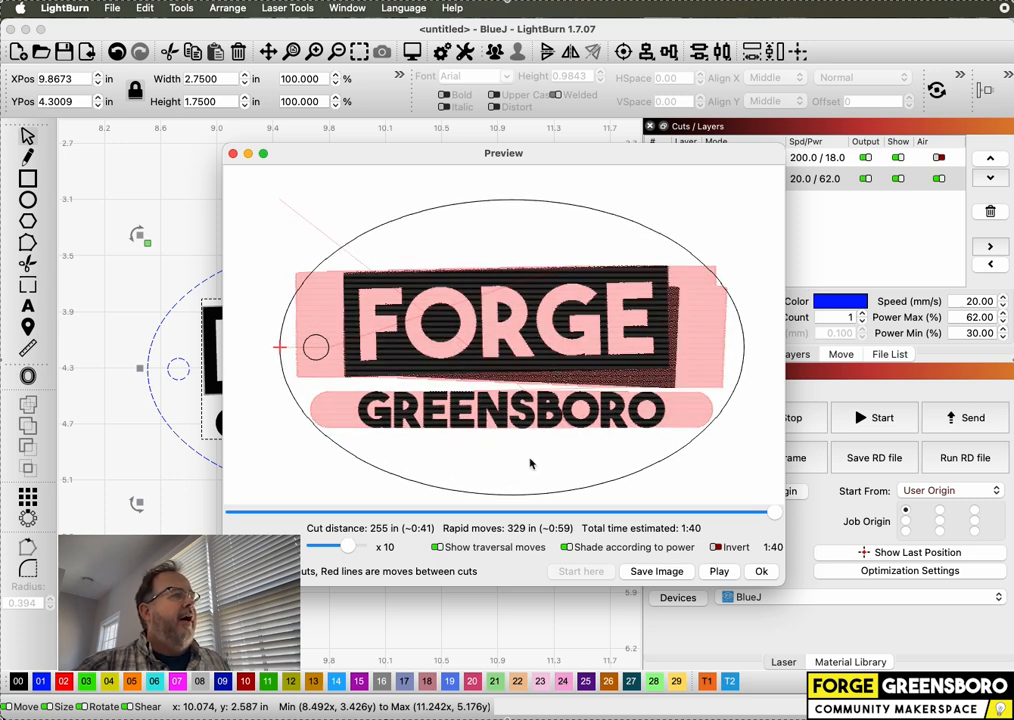
{"action": "scroll", "coordinate": [505, 486], "scroll_direction": "up", "scroll_amount": 1}
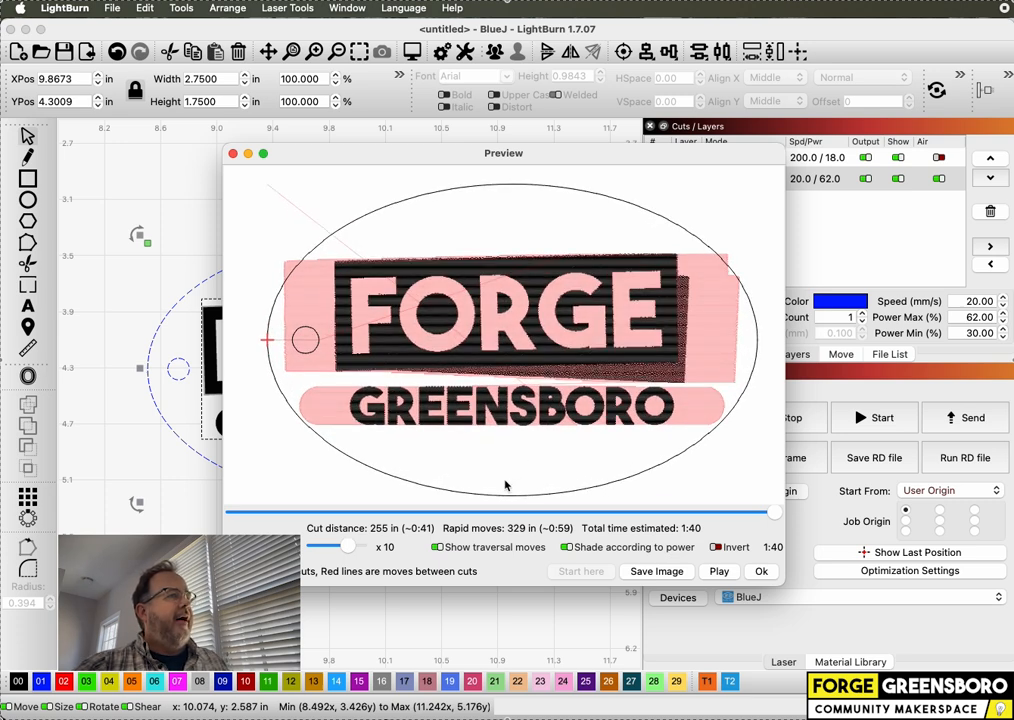
{"action": "scroll", "coordinate": [505, 486], "scroll_direction": "up", "scroll_amount": 1}
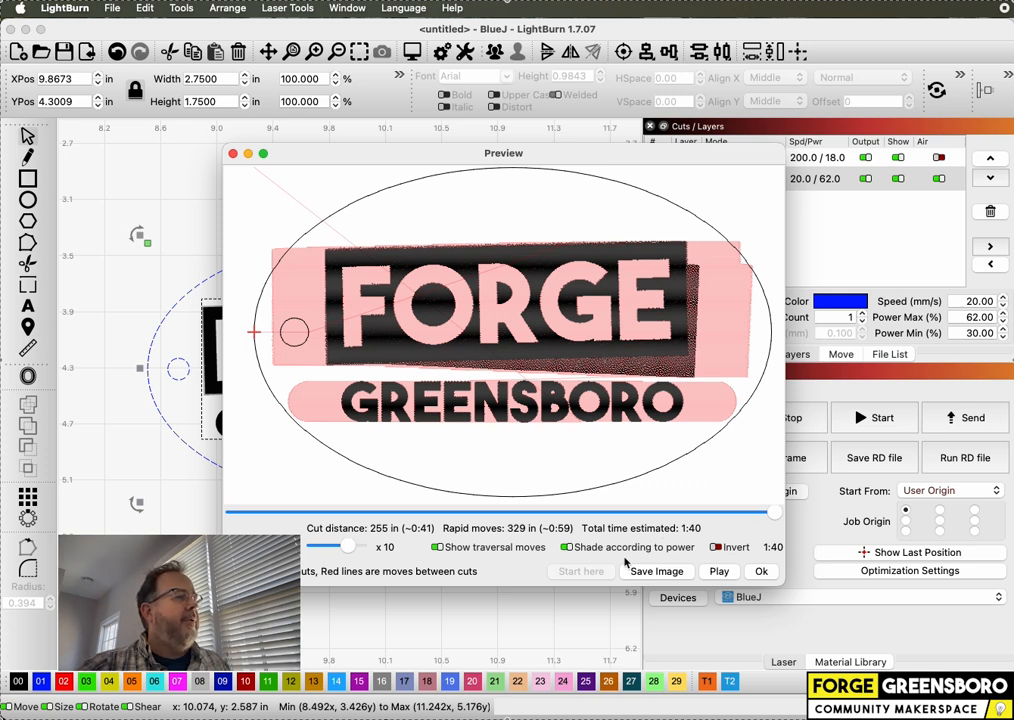
Step: Compare the preview in inverted and normal colors, play back the simulated job, and close the preview
{"action": "left_click", "coordinate": [715, 547]}
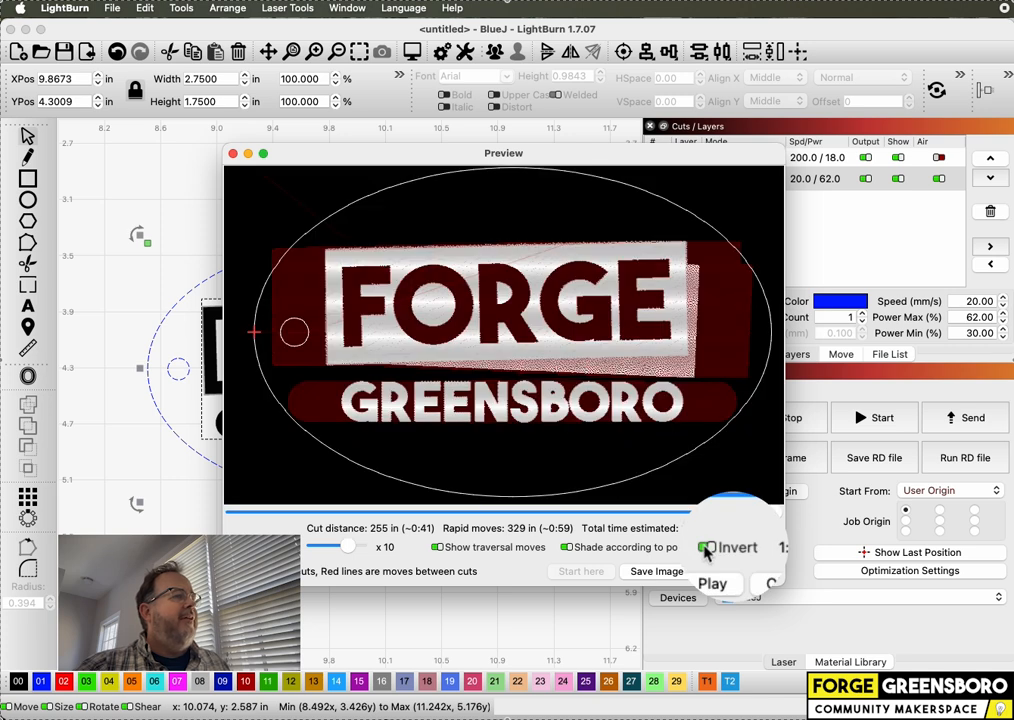
{"action": "left_click", "coordinate": [706, 548]}
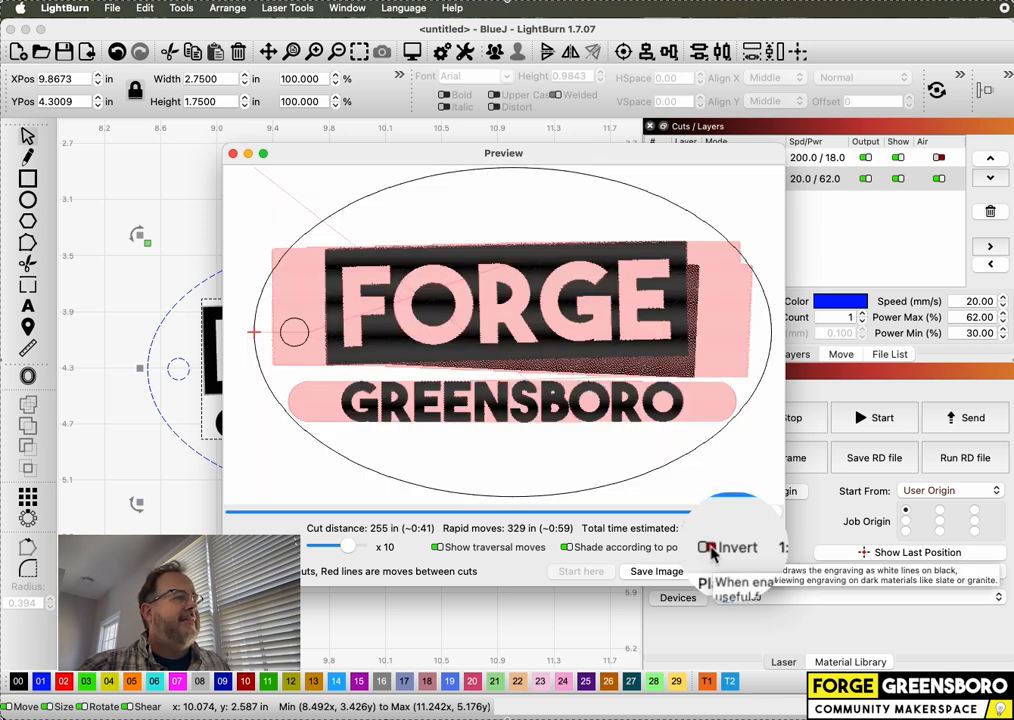
{"action": "left_click", "coordinate": [707, 548]}
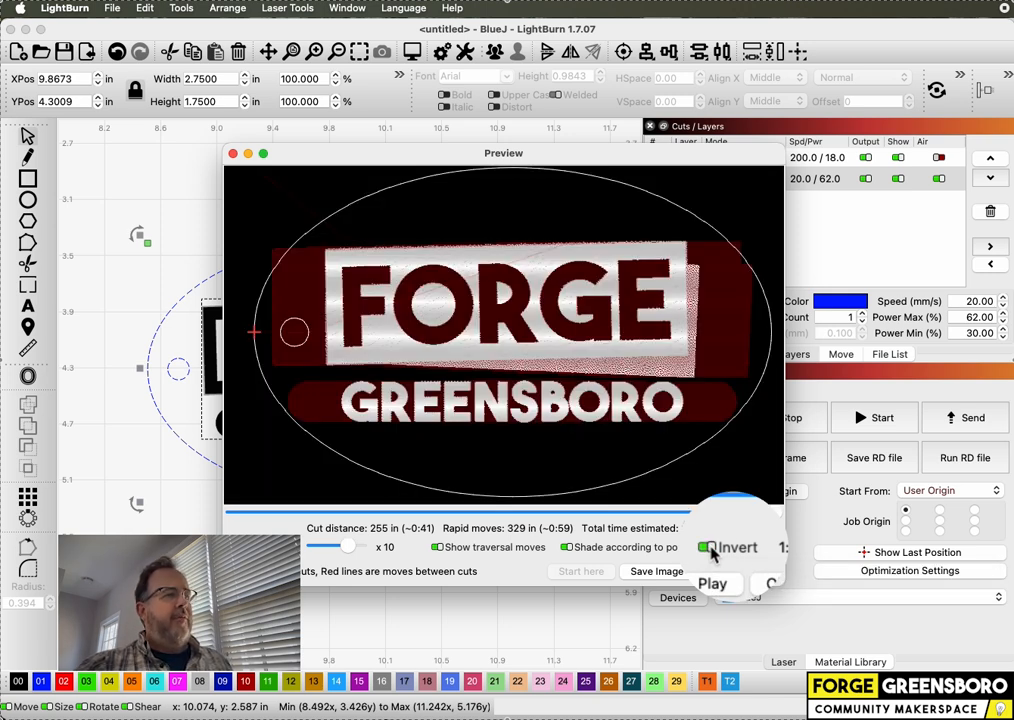
{"action": "left_click", "coordinate": [707, 548]}
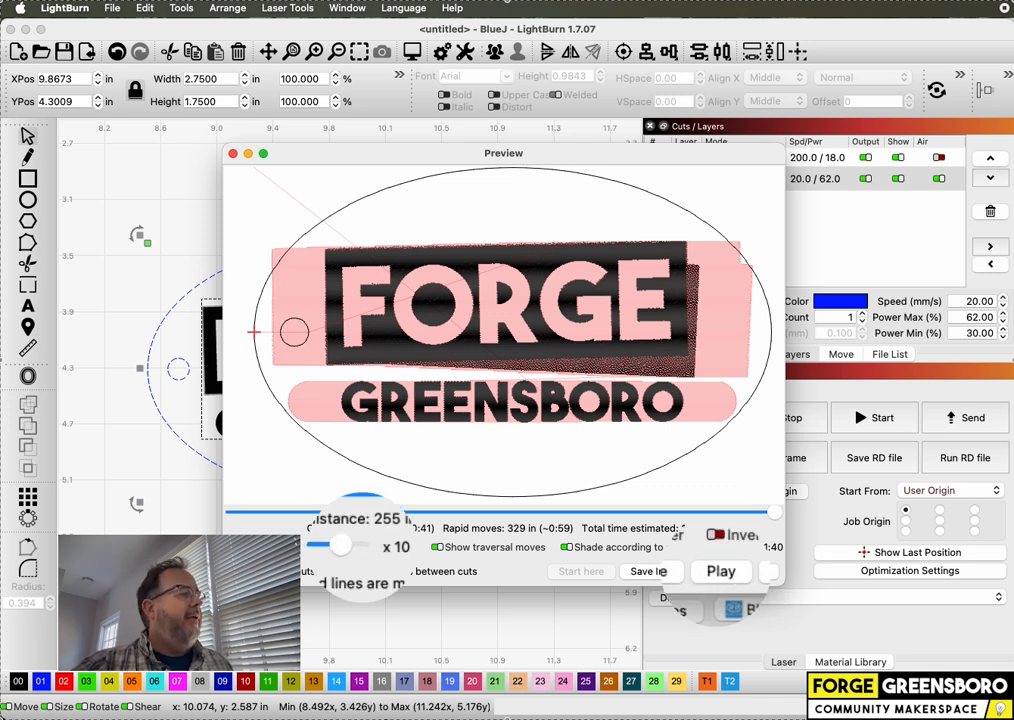
{"action": "left_click", "coordinate": [720, 573]}
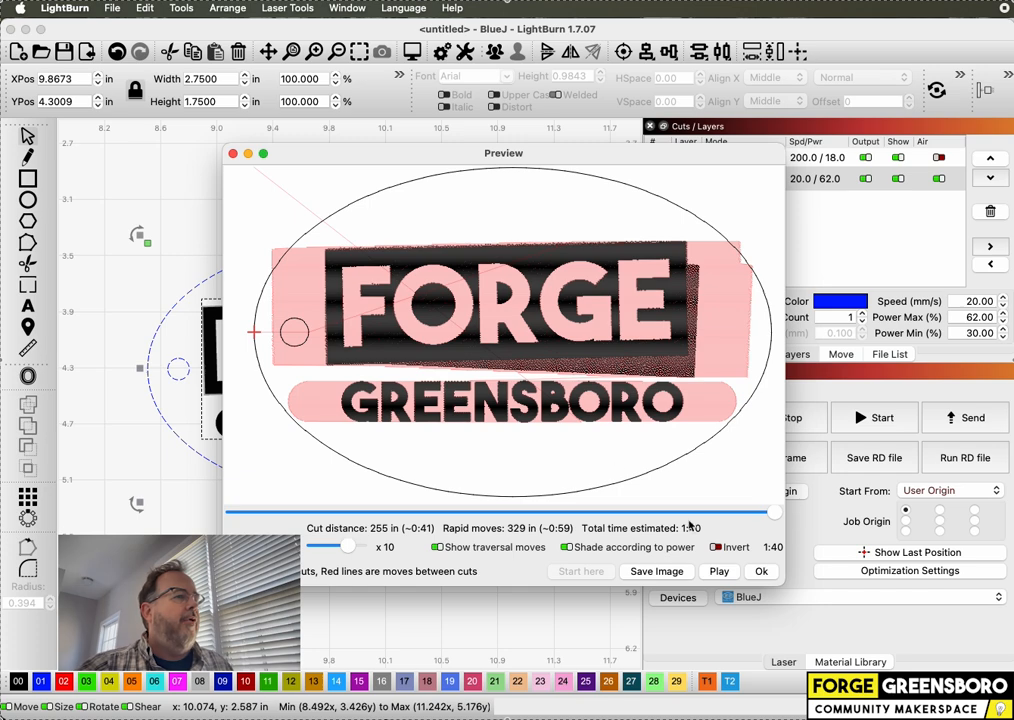
{"action": "left_click", "coordinate": [762, 572]}
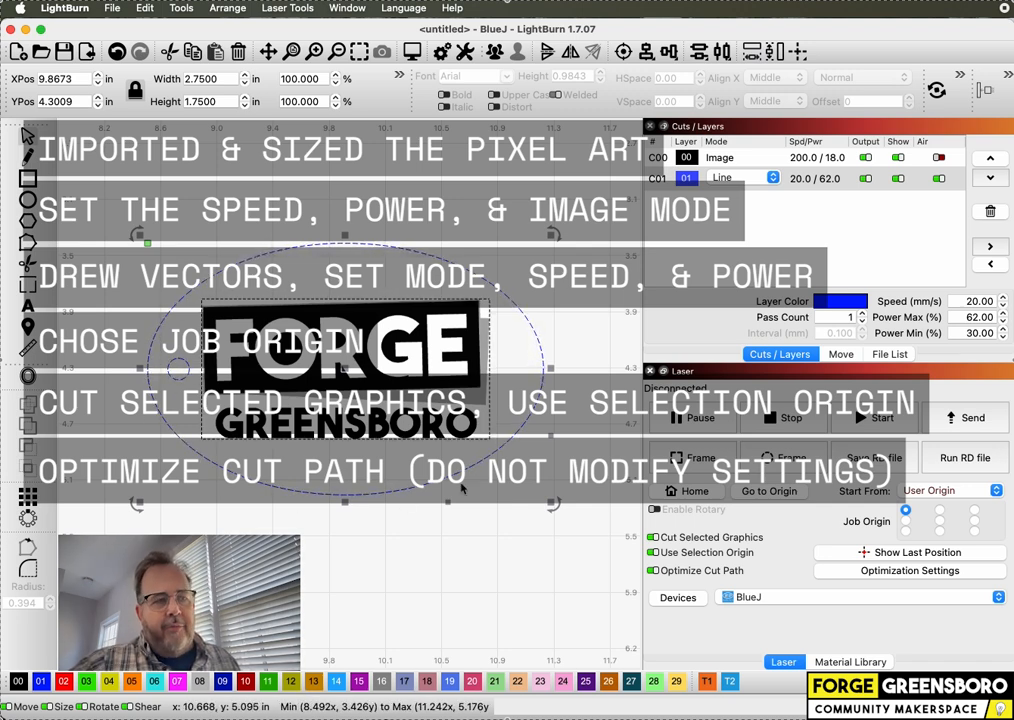
Step: Clear the selection and try to preview the job with no graphics selected
{"action": "left_click", "coordinate": [516, 565]}
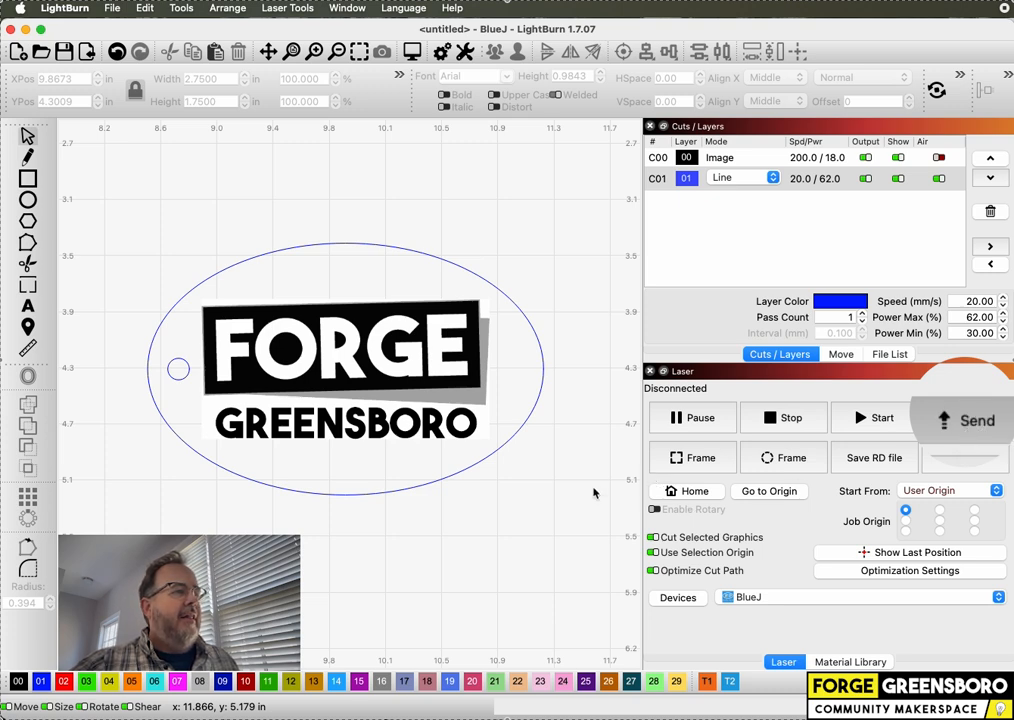
{"action": "key", "text": "alt+p"}
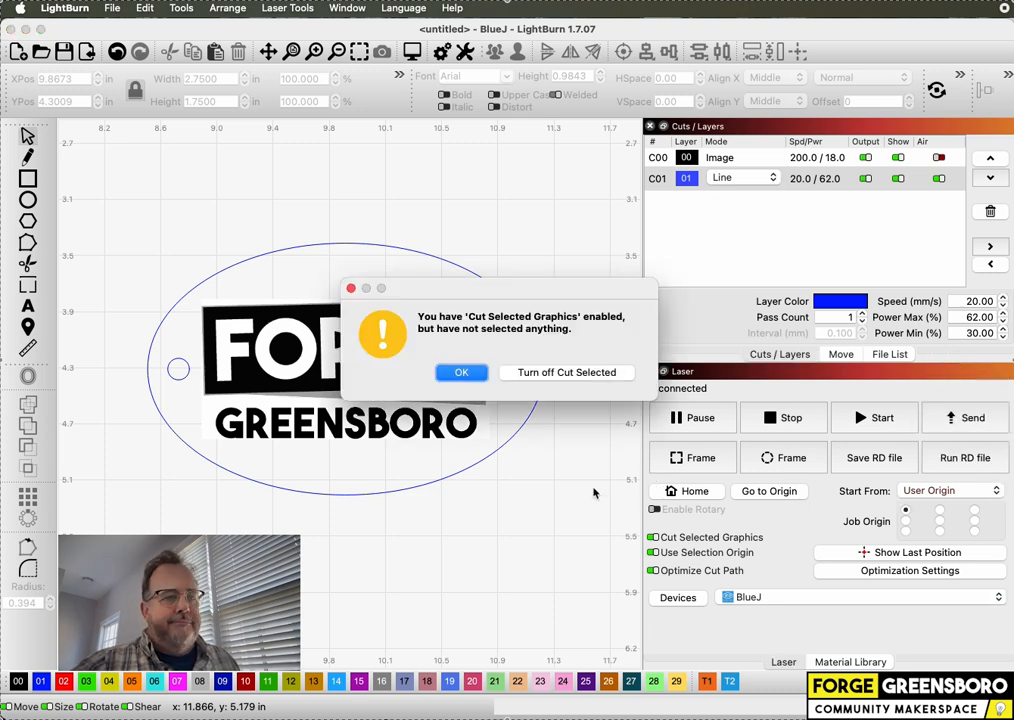
{"action": "left_click", "coordinate": [462, 373]}
Step: Select the logo, ellipse and small hole together and try to send the job to the BlueJ laser
{"action": "left_click_drag", "start_coordinate": [540, 190], "coordinate": [115, 590]}
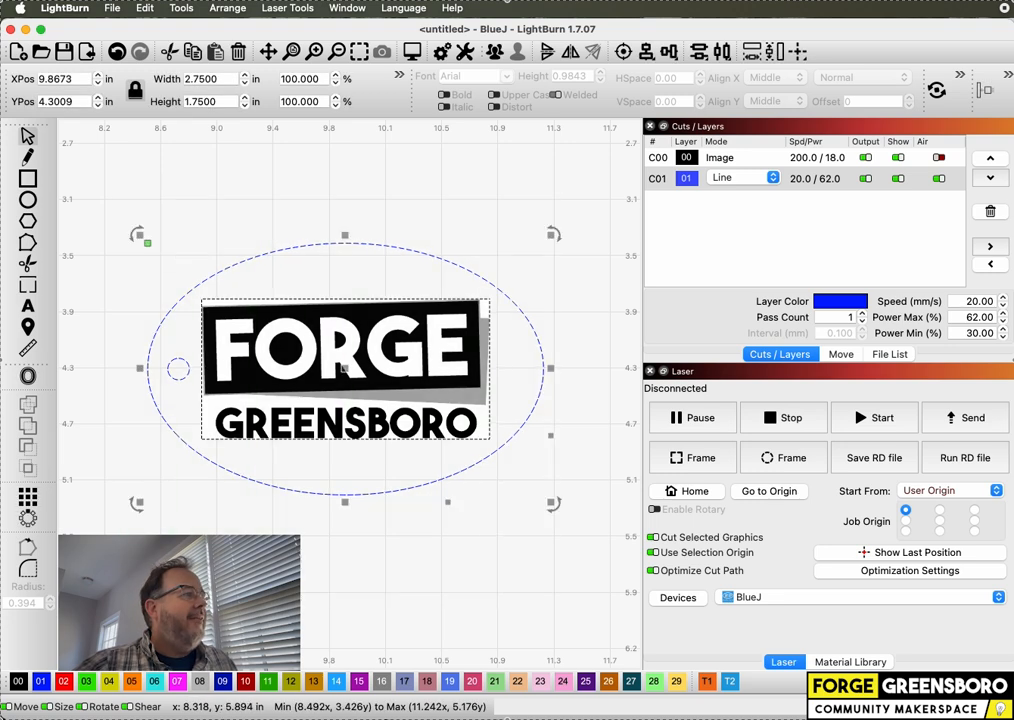
{"action": "left_click", "coordinate": [954, 424]}
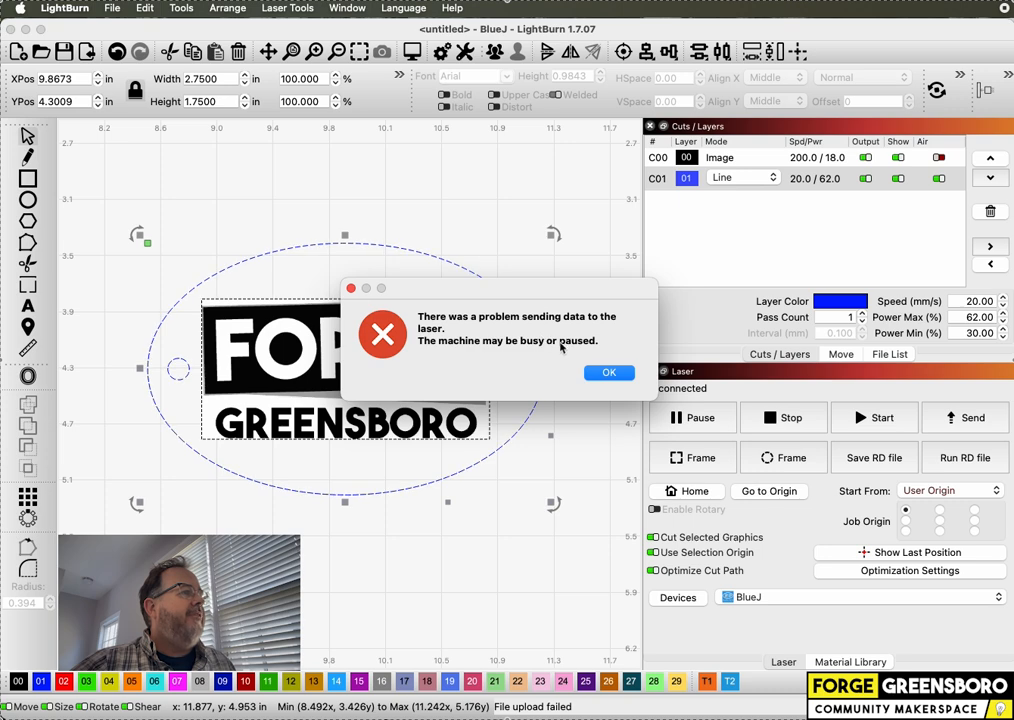
{"action": "left_click", "coordinate": [607, 372]}
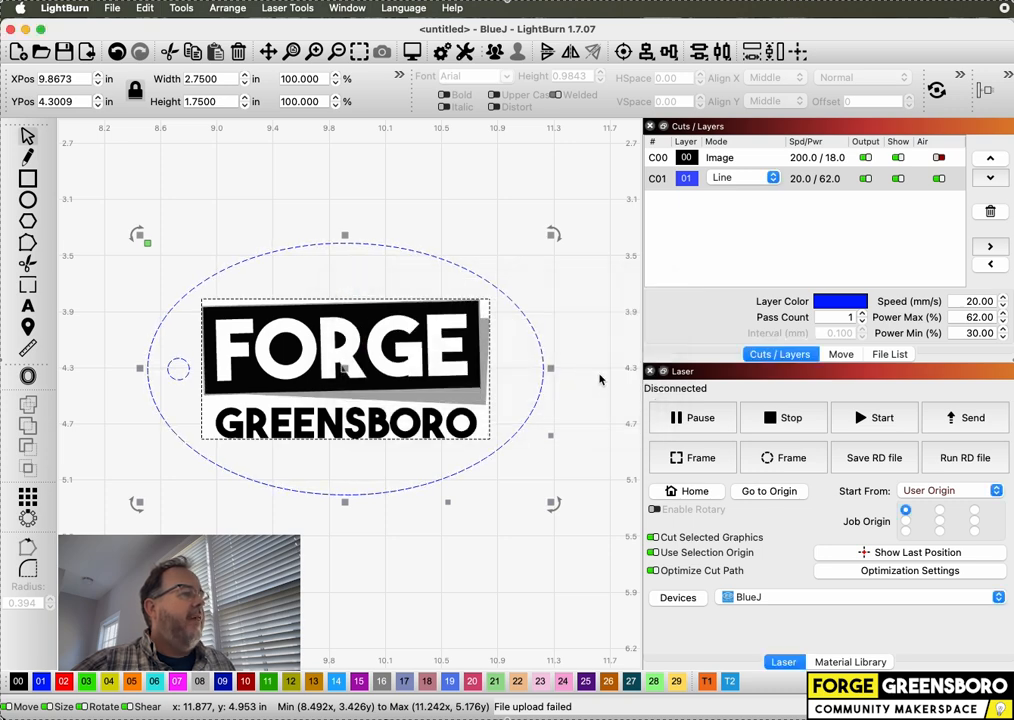